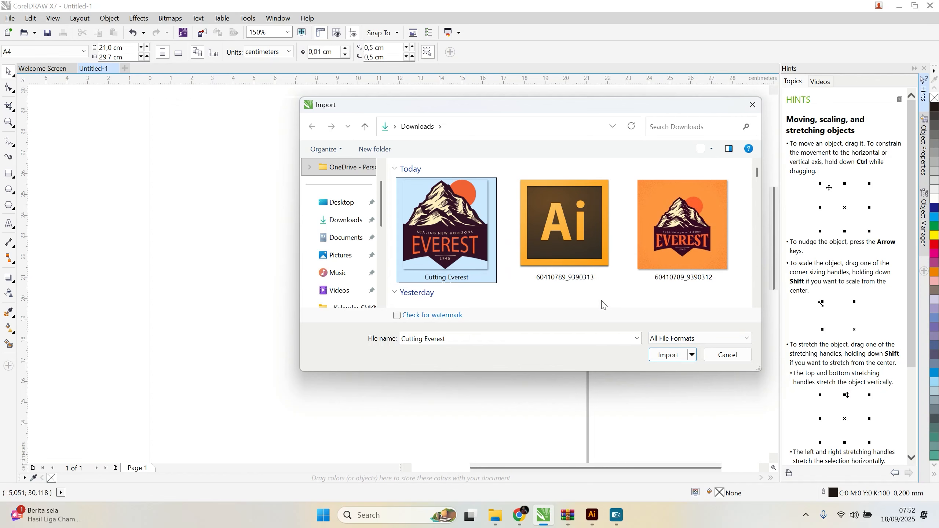
Step: Import the Cutting Everest image at its original size and position it in the page's upper-left area
{"action": "left_click", "coordinate": [668, 354]}
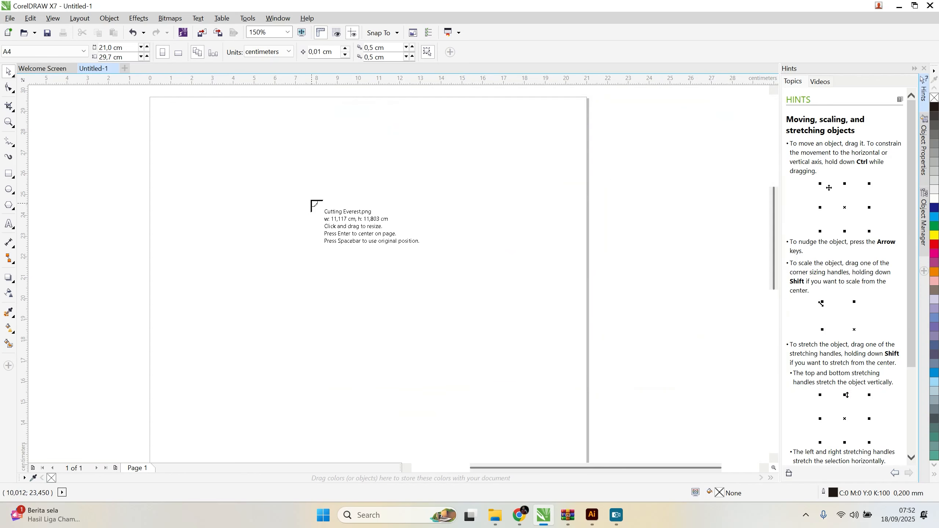
{"action": "left_click", "coordinate": [194, 142]}
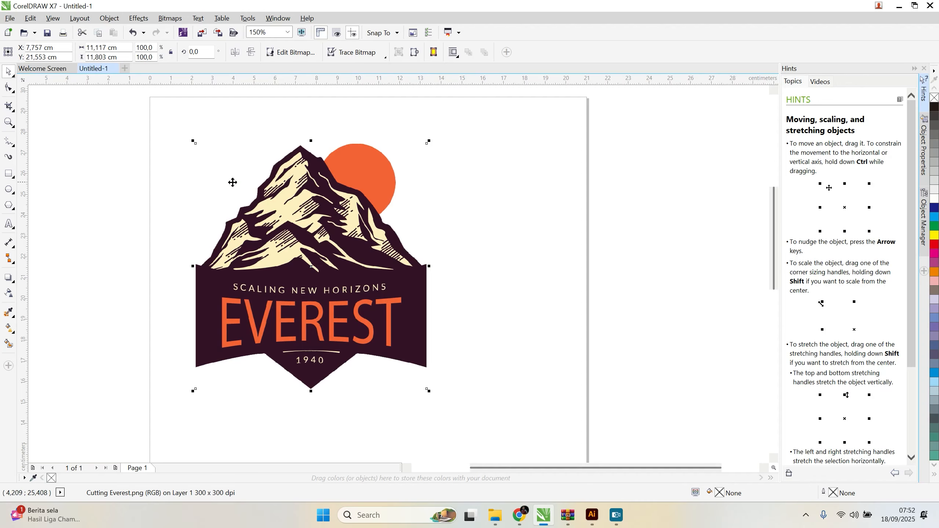
{"action": "left_click_drag", "start_coordinate": [345, 281], "coordinate": [328, 272]}
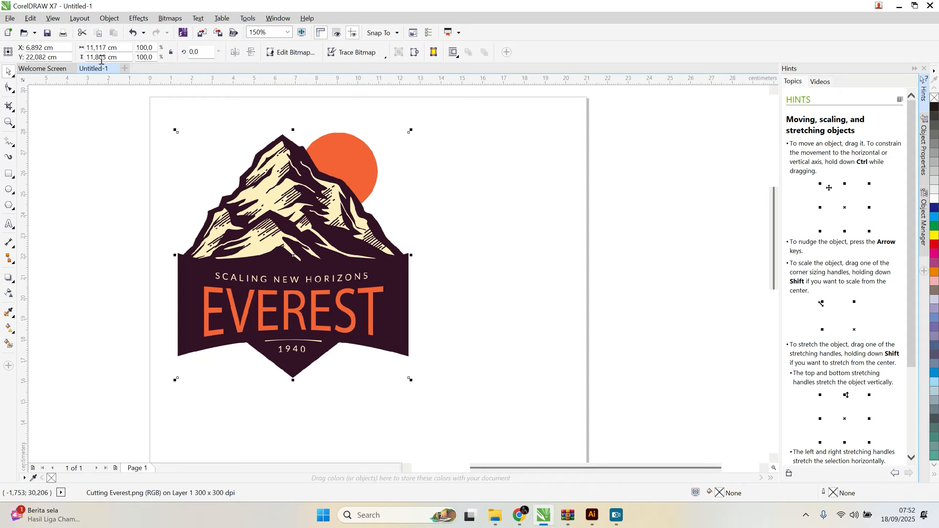
{"action": "left_click", "coordinate": [98, 152]}
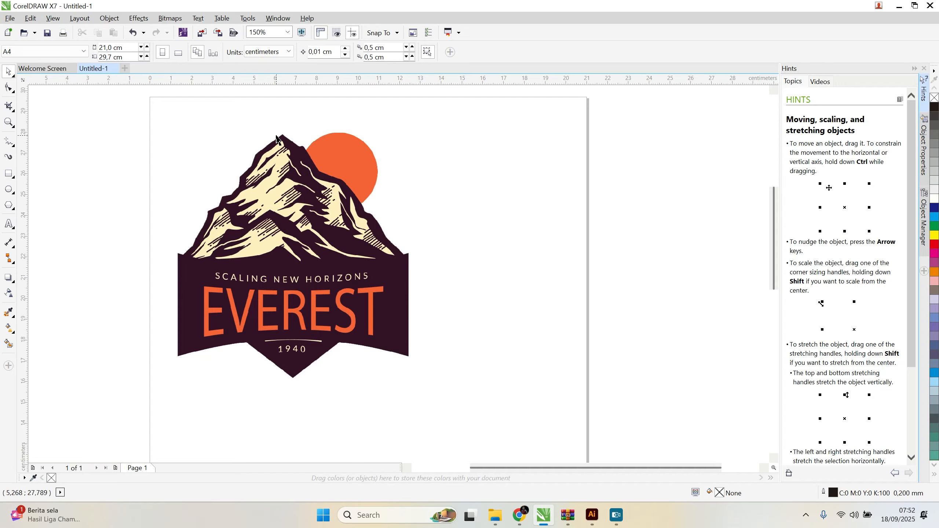
Step: Change the drawing units to millimeters and select the logo to check its size in that unit
{"action": "left_click", "coordinate": [297, 202]}
{"action": "left_click", "coordinate": [87, 224]}
{"action": "left_click", "coordinate": [289, 52]}
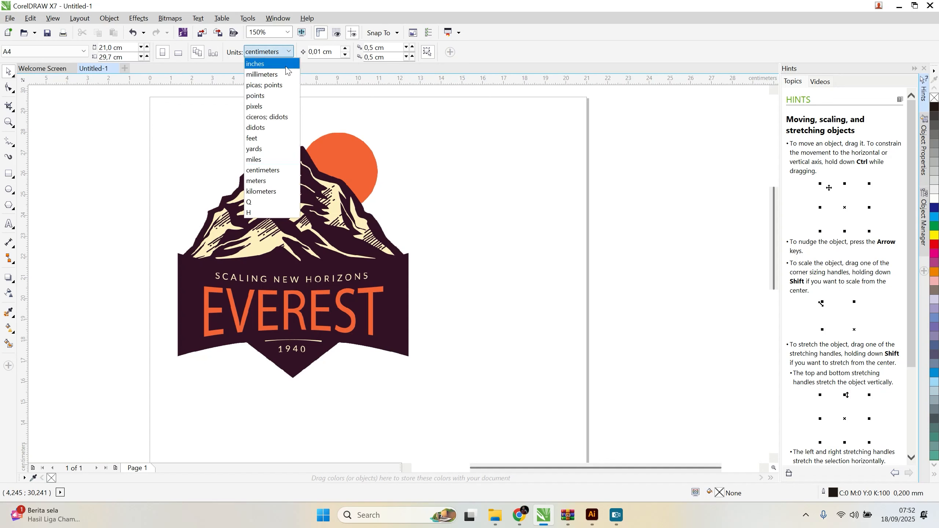
{"action": "left_click", "coordinate": [283, 75]}
{"action": "left_click", "coordinate": [326, 268]}
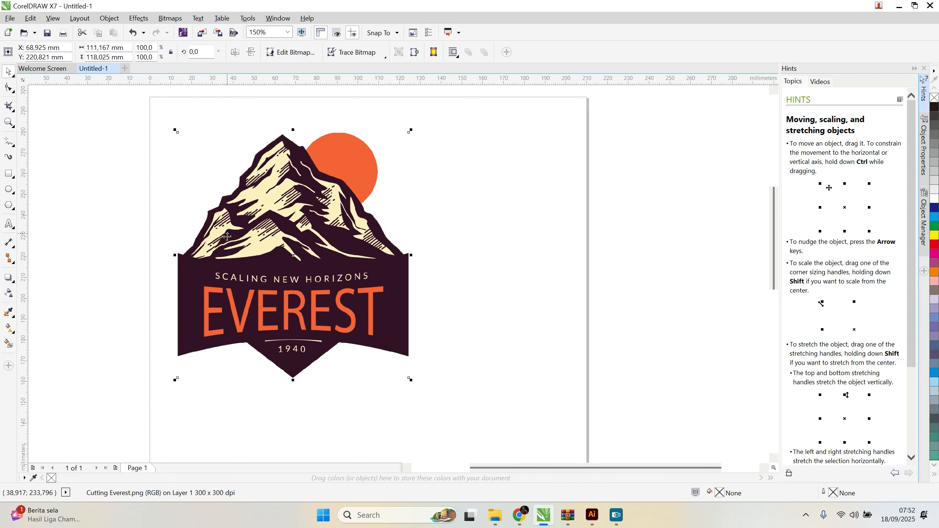
{"action": "left_click", "coordinate": [100, 209]}
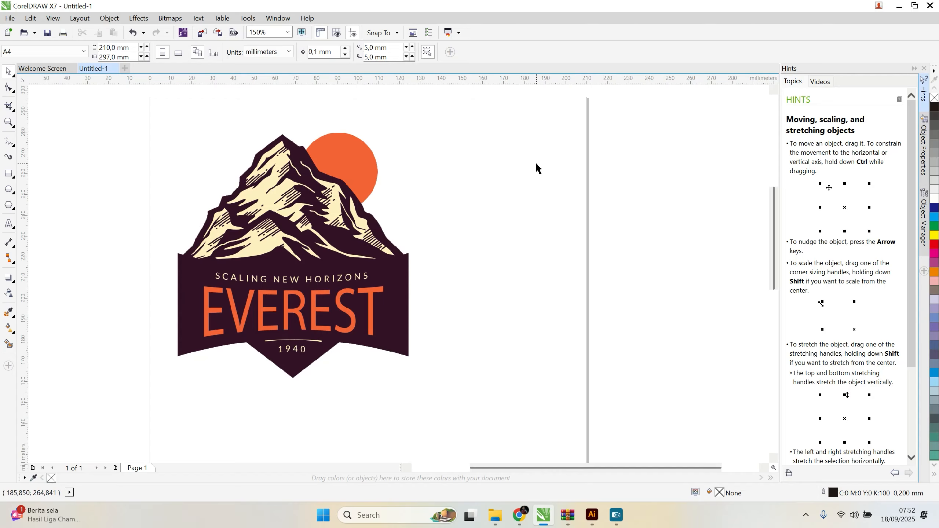
{"action": "left_click", "coordinate": [307, 219]}
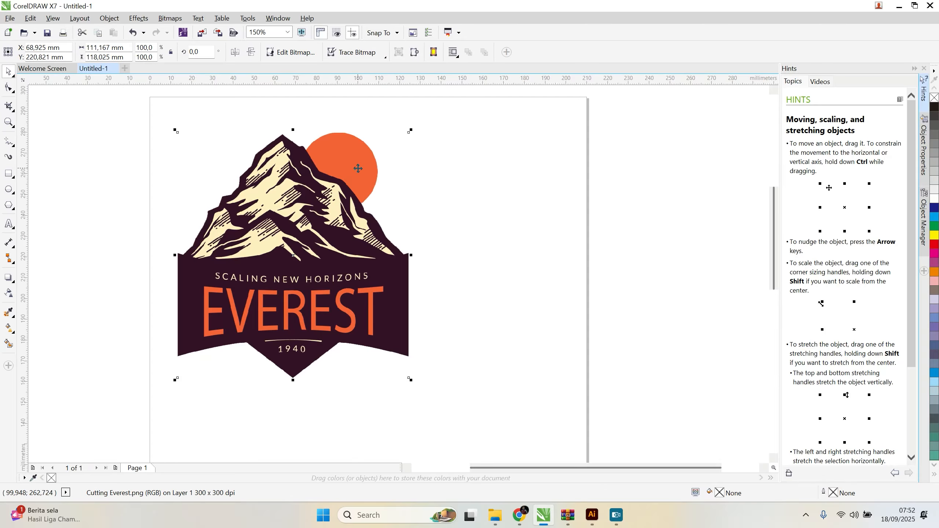
{"action": "left_click", "coordinate": [526, 196]}
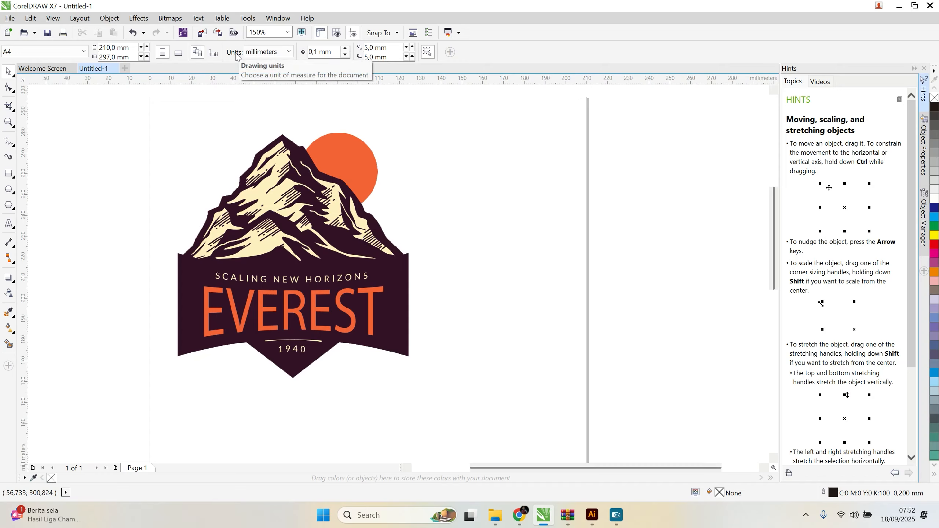
Step: Set the drawing units to centimeters
{"action": "left_click", "coordinate": [289, 52]}
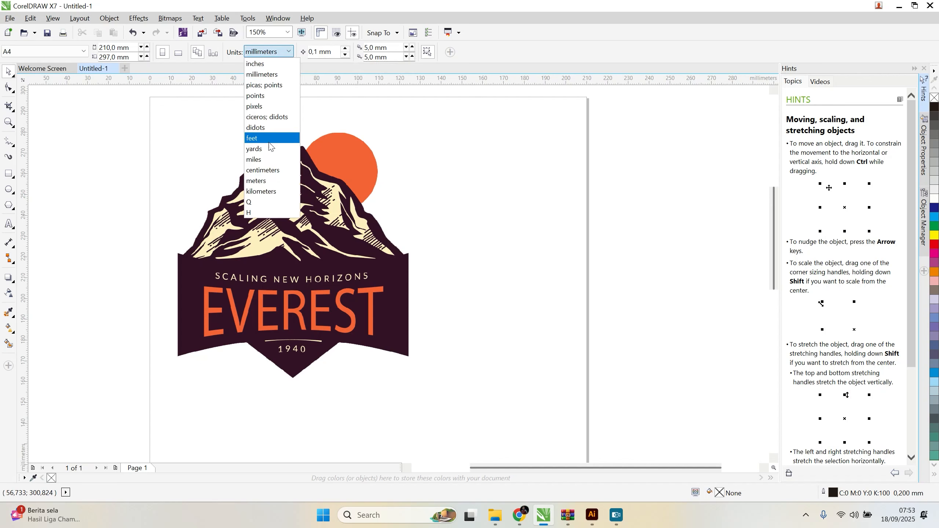
{"action": "left_click", "coordinate": [272, 171]}
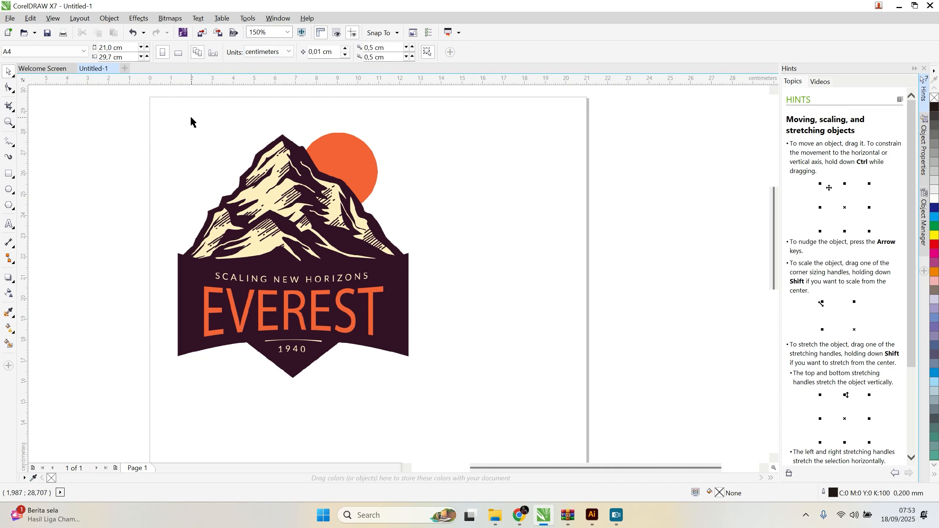
Step: Try setting the logo's width to 6 cm with the ratio unlocked, then undo the change
{"action": "left_click", "coordinate": [341, 241]}
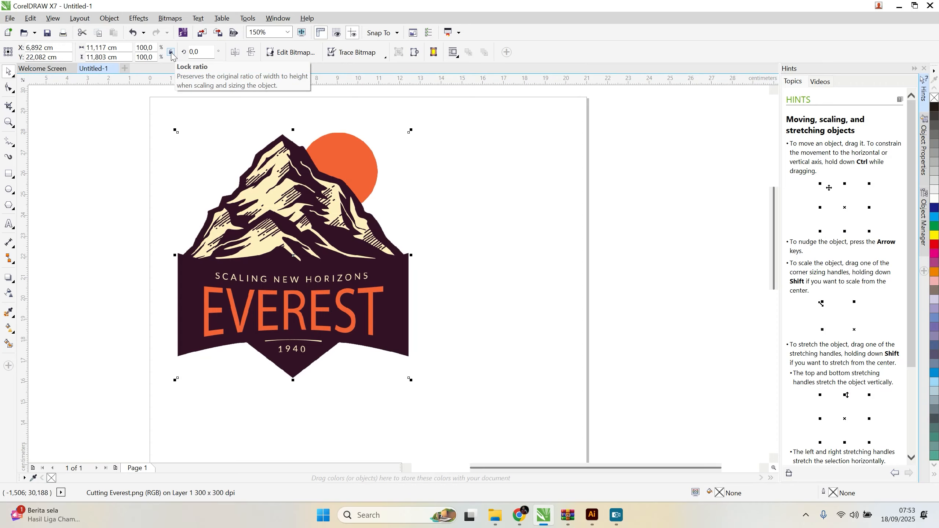
{"action": "left_click", "coordinate": [95, 47]}
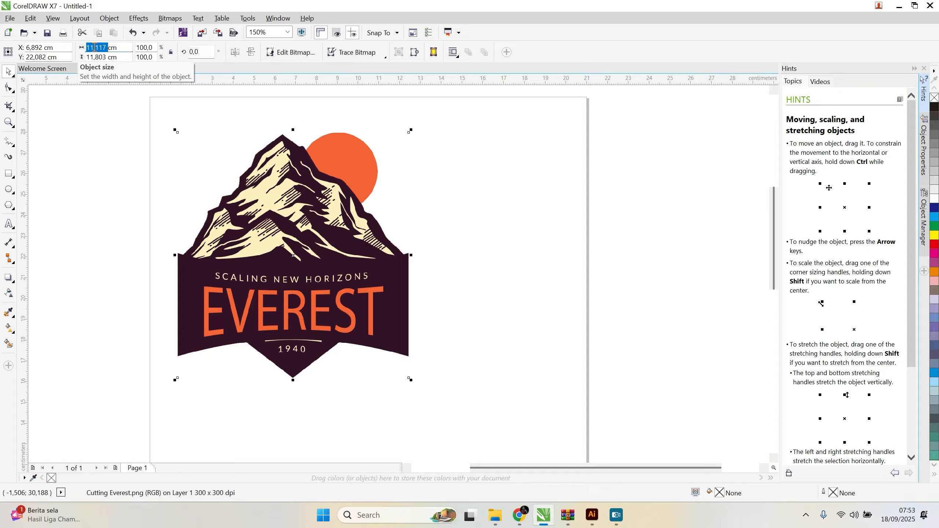
{"action": "type", "text": "6"}
{"action": "key", "text": "Return"}
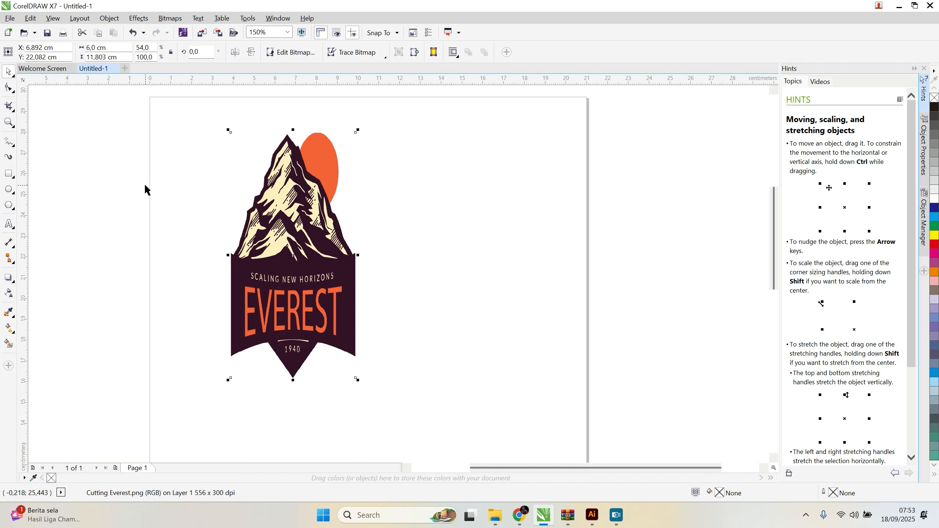
{"action": "key", "text": "ctrl+z"}
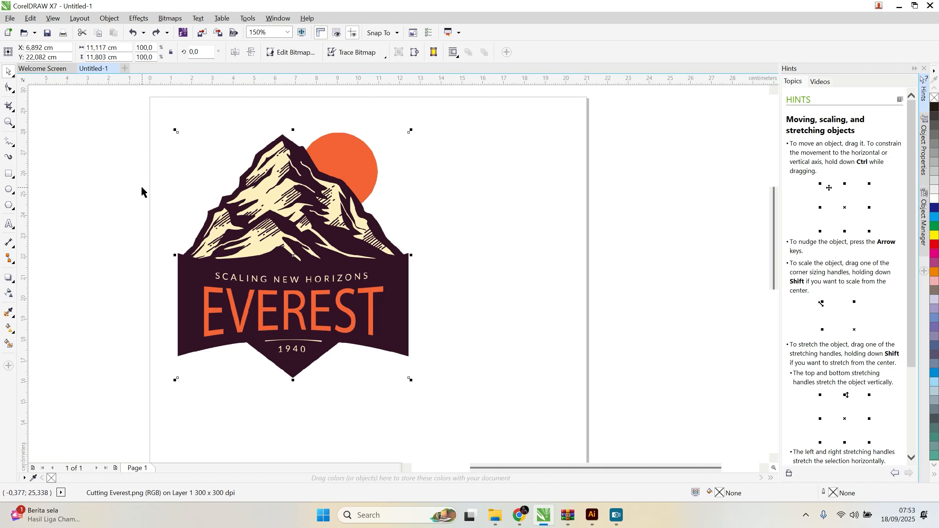
Step: Lock the logo's width-to-height ratio and set its width to 6 cm
{"action": "left_click", "coordinate": [171, 52]}
{"action": "double_click", "coordinate": [100, 47]}
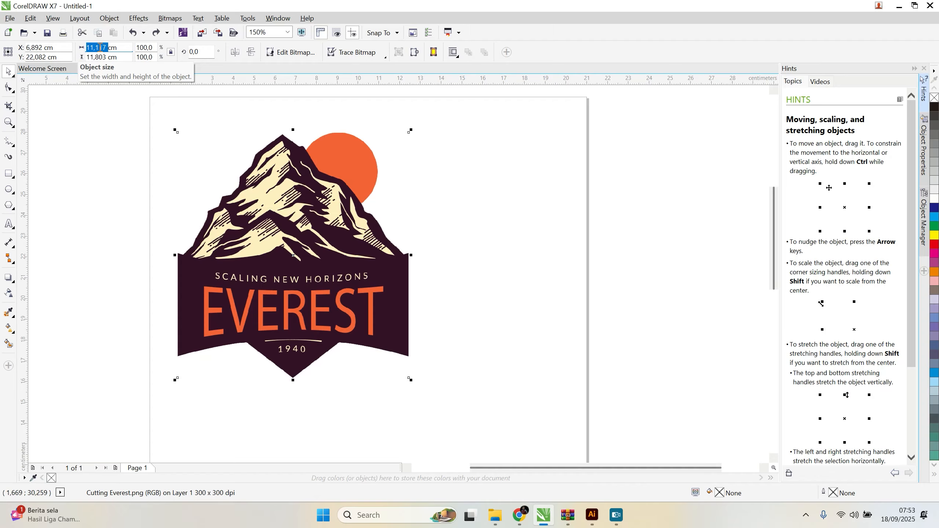
{"action": "type", "text": "6"}
{"action": "key", "text": "Return"}
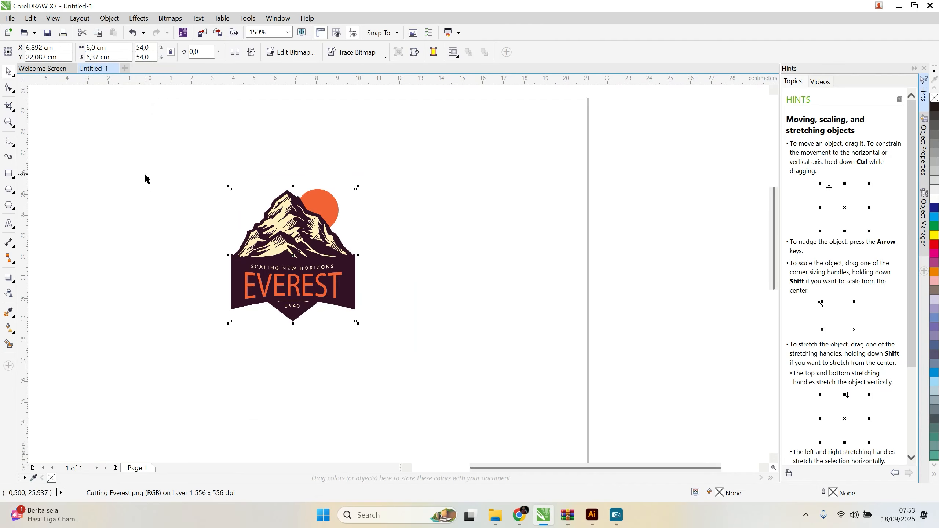
Step: Move the resized logo to the page's upper-left area, centered at about X 4.78 cm and Y 24.04 cm
{"action": "left_click_drag", "start_coordinate": [313, 265], "coordinate": [234, 156]}
{"action": "left_click", "coordinate": [381, 284]}
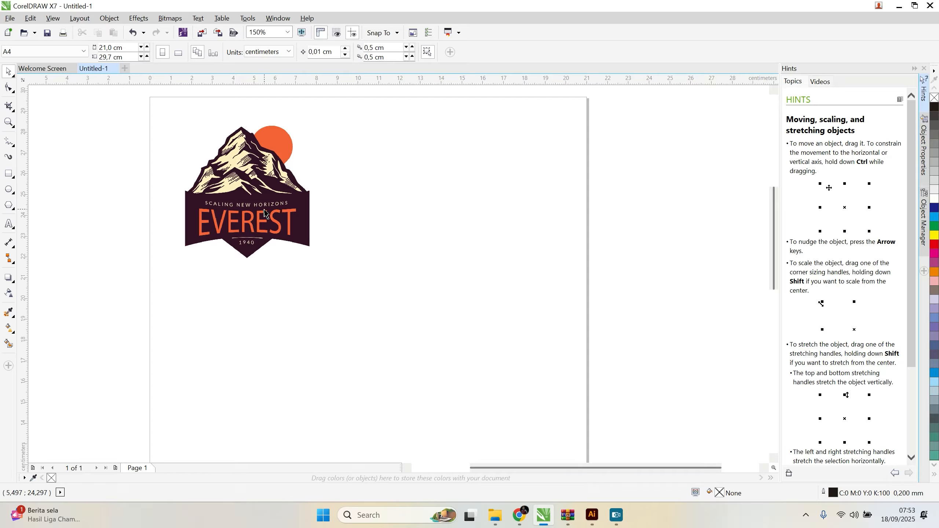
{"action": "left_click_drag", "start_coordinate": [278, 217], "coordinate": [279, 240]}
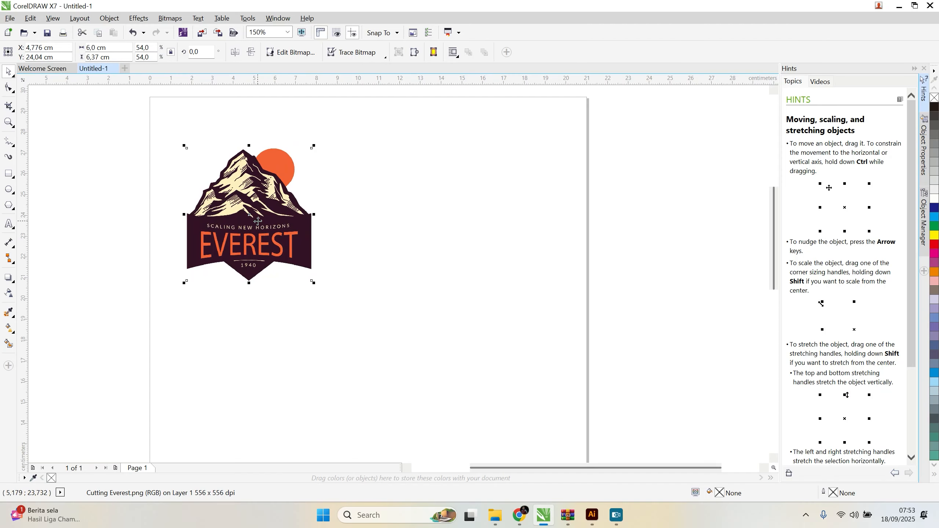
{"action": "left_click", "coordinate": [381, 226]}
Step: Duplicate the logo twice to its right, keeping both copies level with it to form a row of three
{"action": "left_click", "coordinate": [255, 195]}
{"action": "left_click_drag", "start_coordinate": [248, 185], "coordinate": [392, 236]}
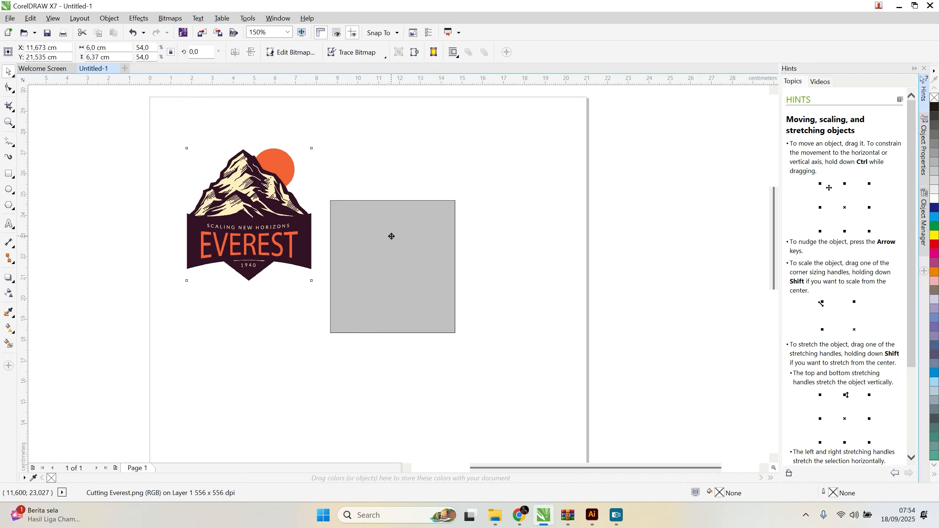
{"action": "left_click_drag", "start_coordinate": [392, 236], "coordinate": [391, 184]}
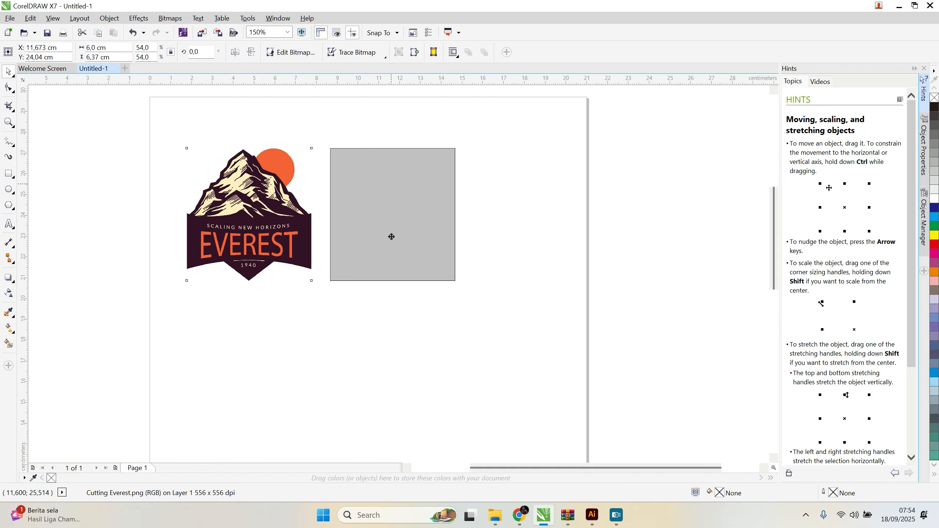
{"action": "left_click_drag", "start_coordinate": [392, 236], "coordinate": [391, 236]}
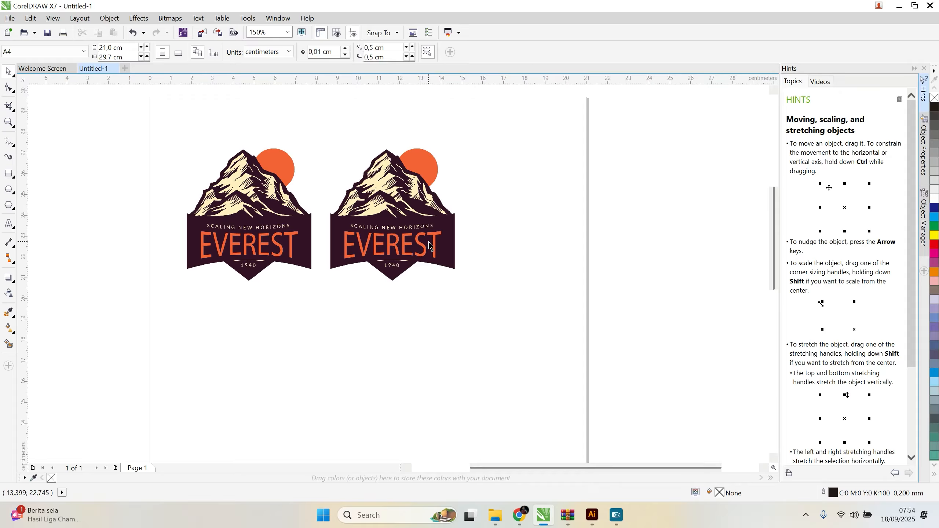
{"action": "left_click_drag", "start_coordinate": [351, 232], "coordinate": [489, 277]}
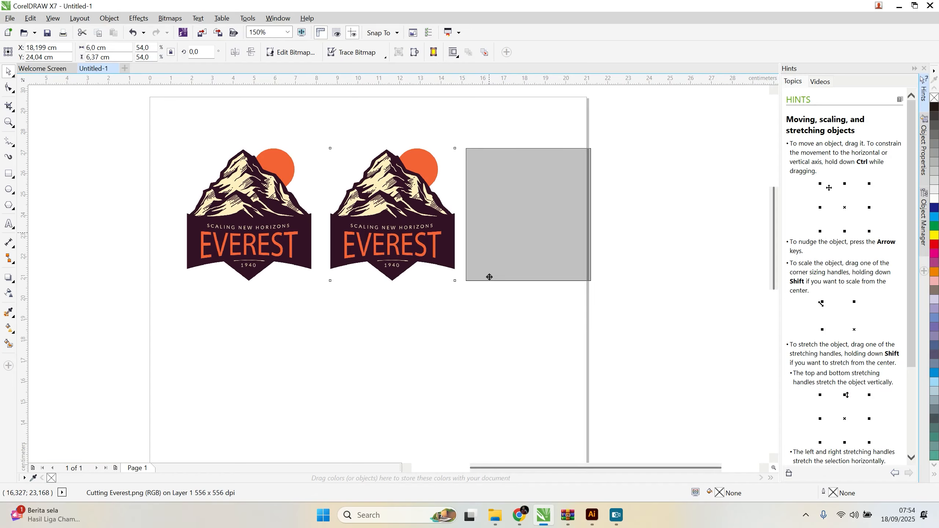
{"action": "left_click_drag", "start_coordinate": [489, 277], "coordinate": [489, 277]}
Step: Select all three logos and move the row left so that it fits within the page
{"action": "left_click_drag", "start_coordinate": [659, 121], "coordinate": [178, 343]}
{"action": "left_click_drag", "start_coordinate": [519, 245], "coordinate": [501, 251]}
{"action": "left_click", "coordinate": [654, 261]}
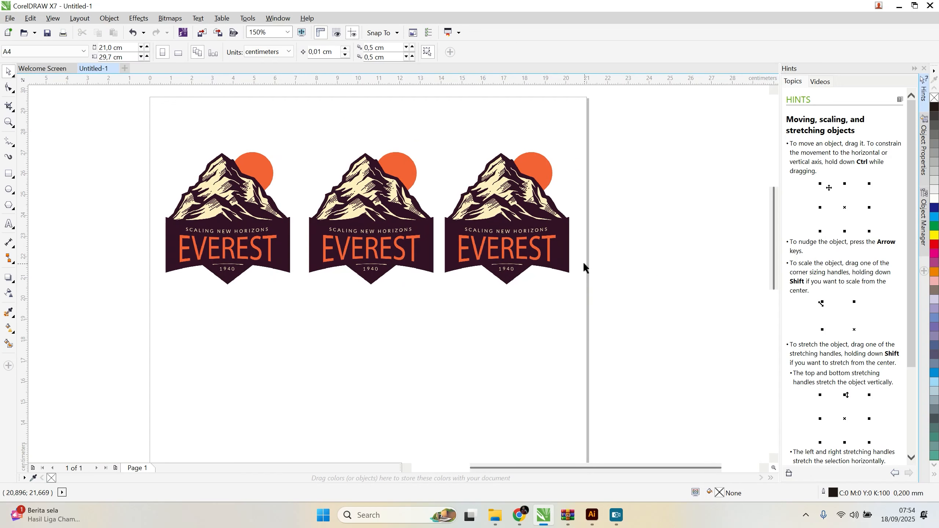
Step: Adjust the individual logos' positions to even out the gaps between them across the page width
{"action": "left_click_drag", "start_coordinate": [413, 252], "coordinate": [404, 253]}
{"action": "left_click_drag", "start_coordinate": [520, 254], "coordinate": [512, 250]}
{"action": "left_click_drag", "start_coordinate": [402, 249], "coordinate": [405, 248]}
{"action": "left_click_drag", "start_coordinate": [269, 252], "coordinate": [271, 248]}
{"action": "left_click", "coordinate": [394, 326]}
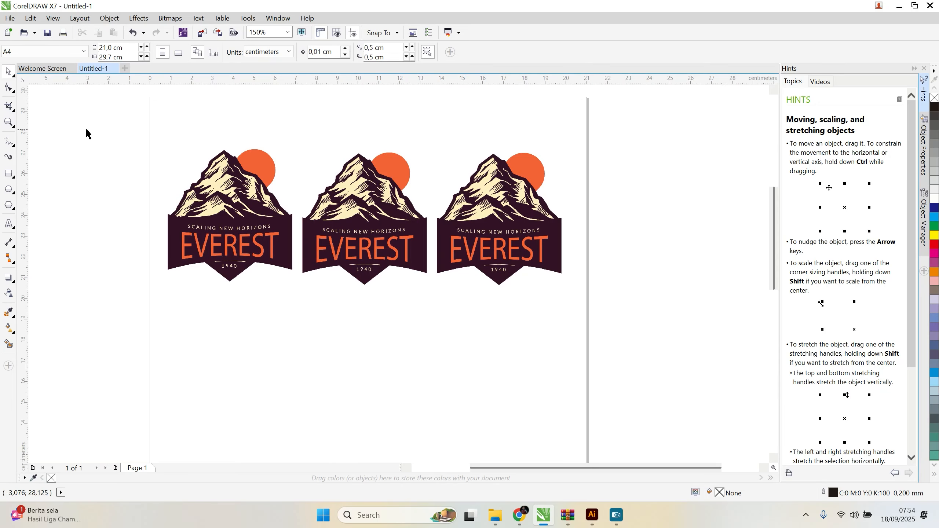
Step: Stagger the row by moving the middle logo down and raising the right logo to about Y 24.94 cm
{"action": "left_click_drag", "start_coordinate": [356, 209], "coordinate": [360, 248]}
{"action": "left_click_drag", "start_coordinate": [502, 246], "coordinate": [506, 239]}
{"action": "left_click", "coordinate": [99, 100]}
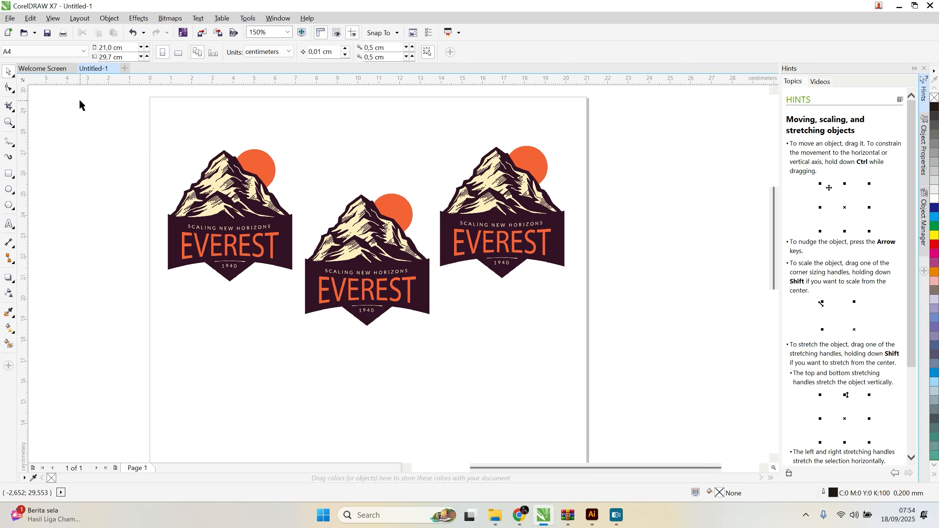
{"action": "left_click_drag", "start_coordinate": [99, 117], "coordinate": [682, 404]}
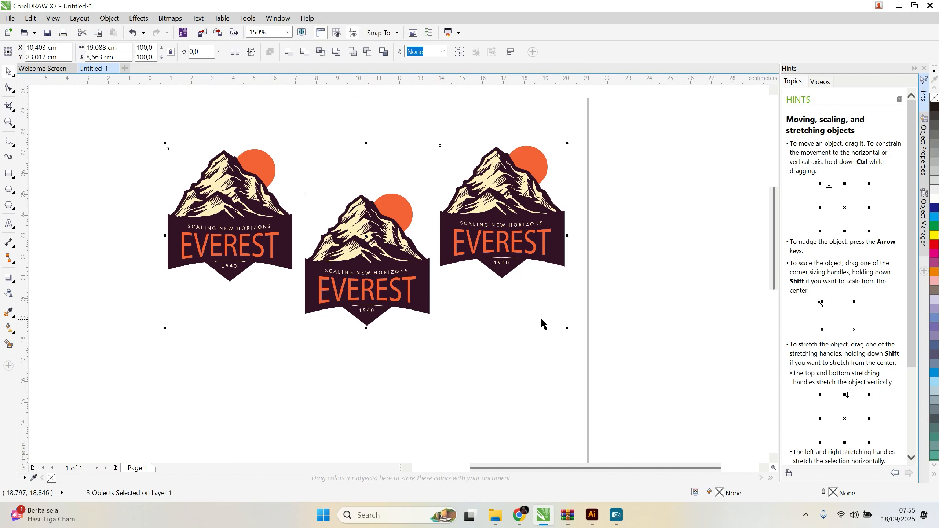
{"action": "left_click_drag", "start_coordinate": [527, 242], "coordinate": [530, 224]}
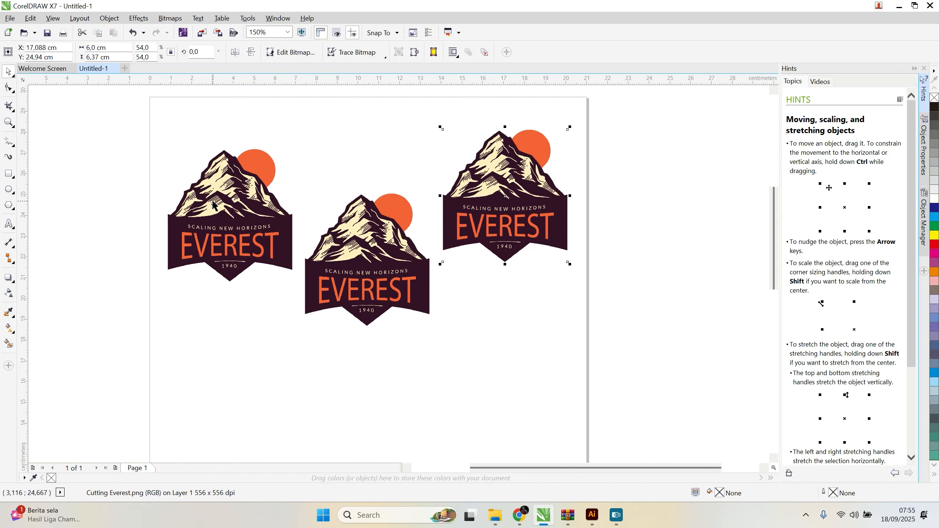
Step: Select the left, middle and right logos in that order and align their top edges to the right logo
{"action": "left_click", "coordinate": [217, 201]}
{"action": "left_click", "coordinate": [385, 269]}
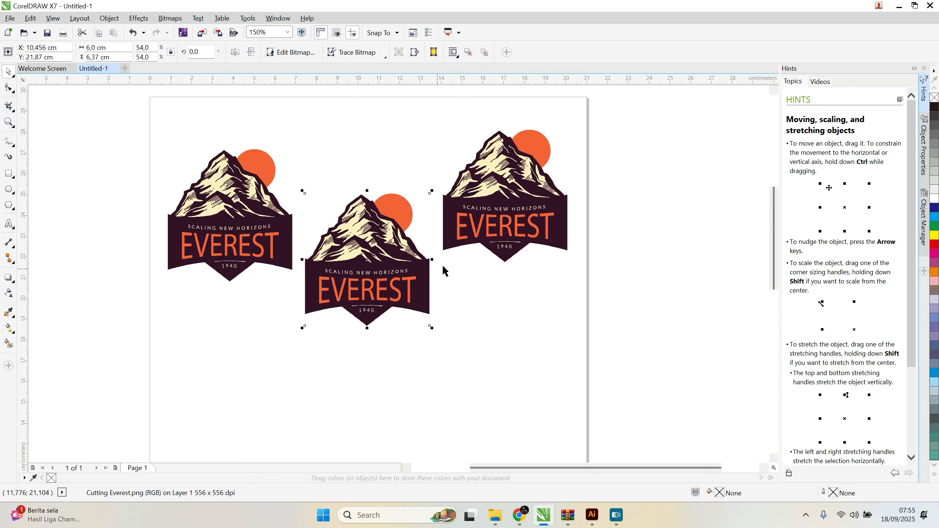
{"action": "left_click", "coordinate": [504, 211]}
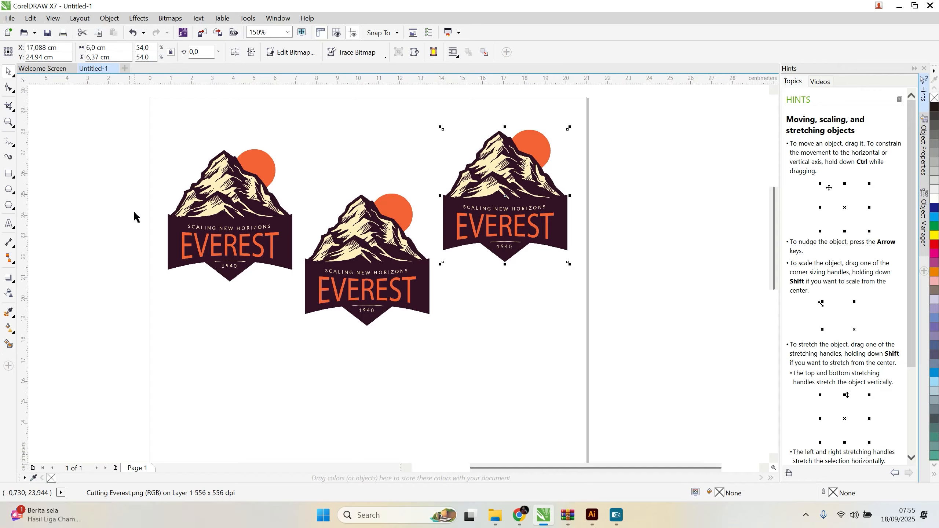
{"action": "left_click", "coordinate": [231, 227]}
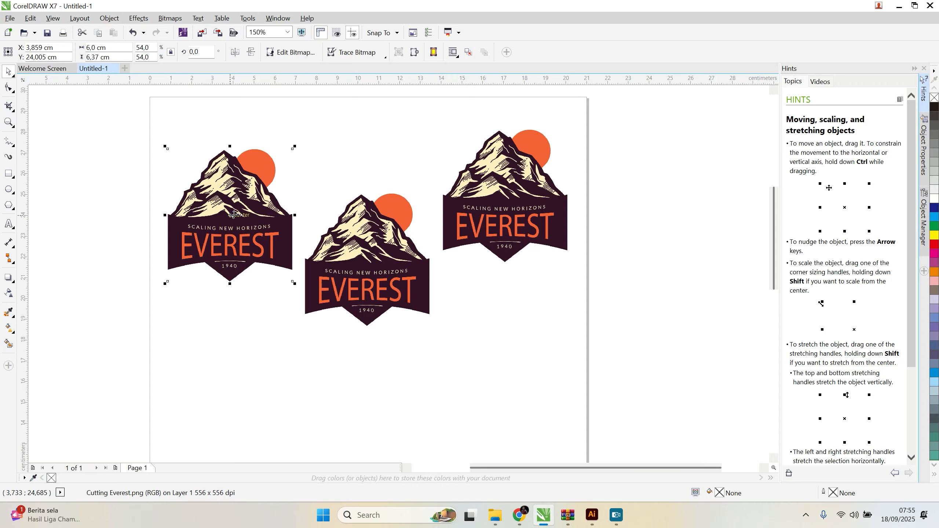
{"action": "left_click", "coordinate": [364, 249], "text": "shift"}
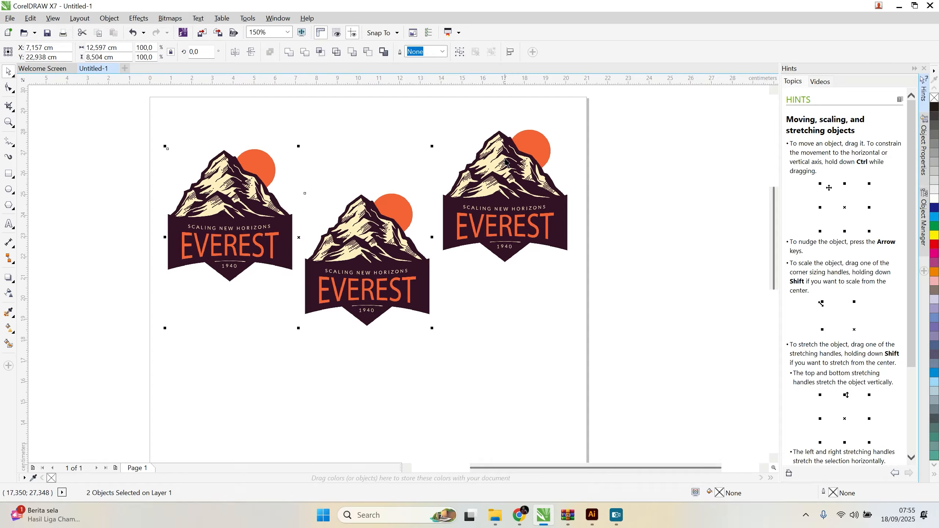
{"action": "left_click", "coordinate": [502, 170], "text": "shift"}
{"action": "key", "text": "t"}
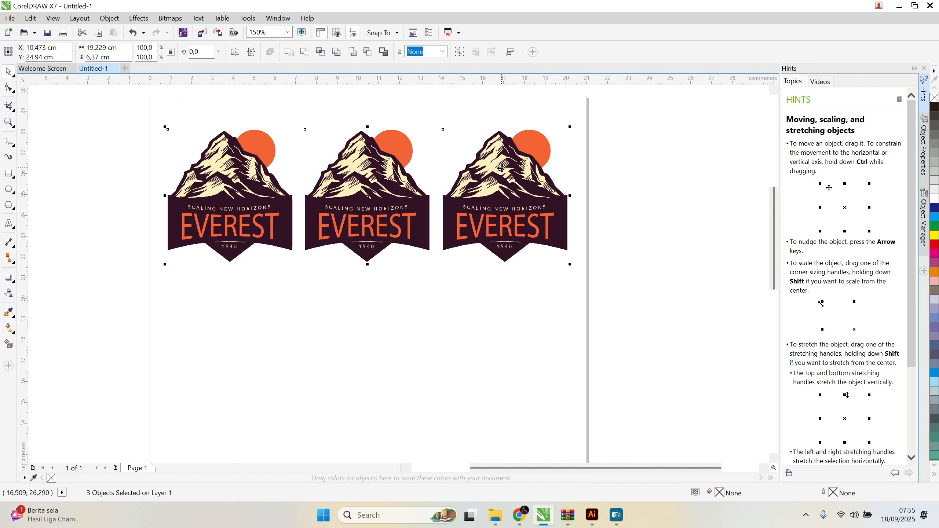
{"action": "left_click", "coordinate": [653, 236]}
Step: Move the left logo down to about Y 19.2 cm and align the other two logos' bottom edges to it
{"action": "left_click_drag", "start_coordinate": [243, 207], "coordinate": [243, 322]}
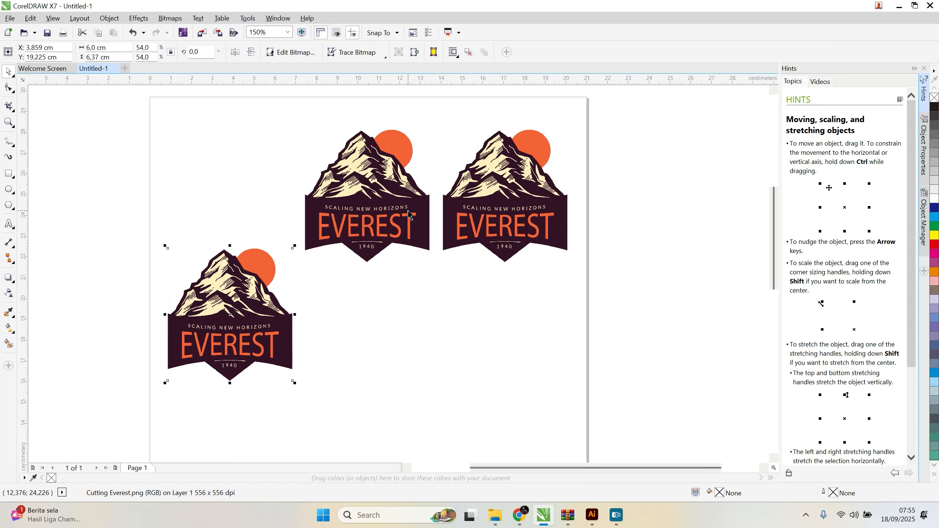
{"action": "left_click", "coordinate": [551, 197]}
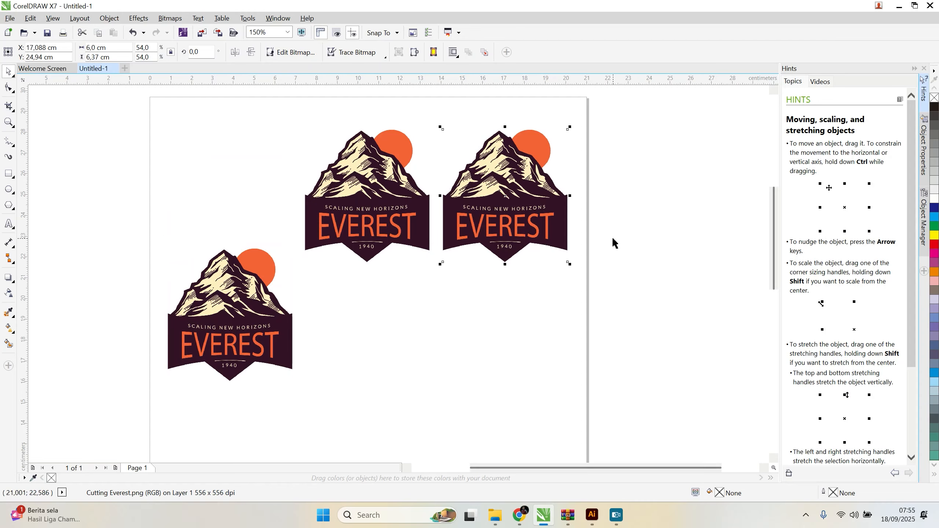
{"action": "left_click", "coordinate": [384, 204], "text": "shift"}
{"action": "left_click", "coordinate": [220, 314], "text": "shift"}
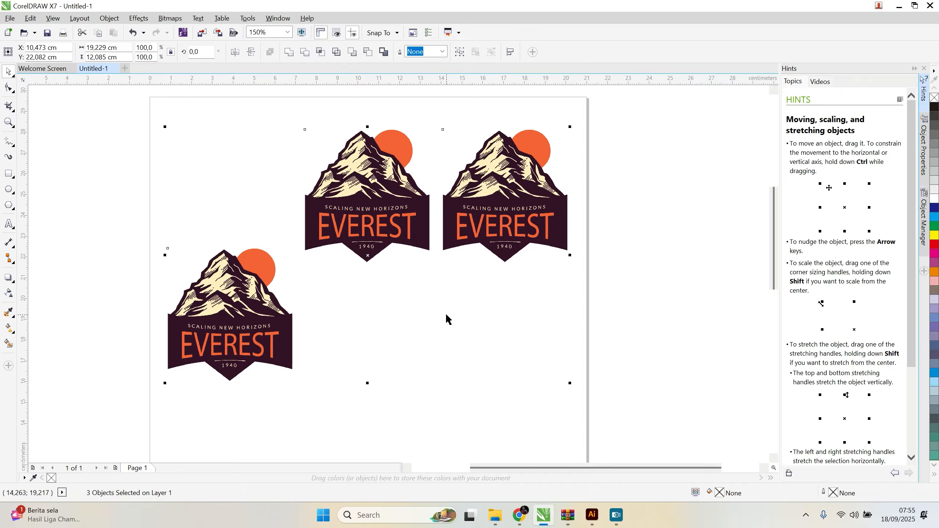
{"action": "key", "text": "b"}
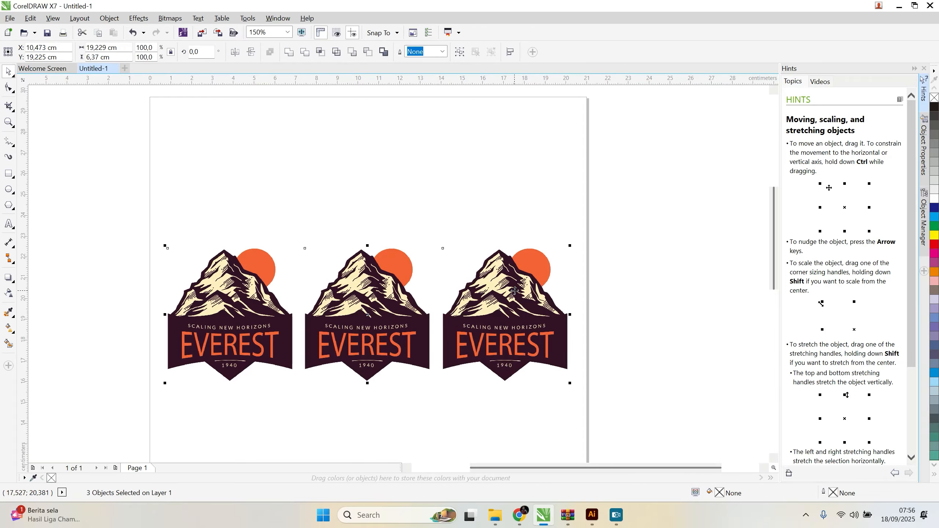
{"action": "left_click", "coordinate": [619, 252]}
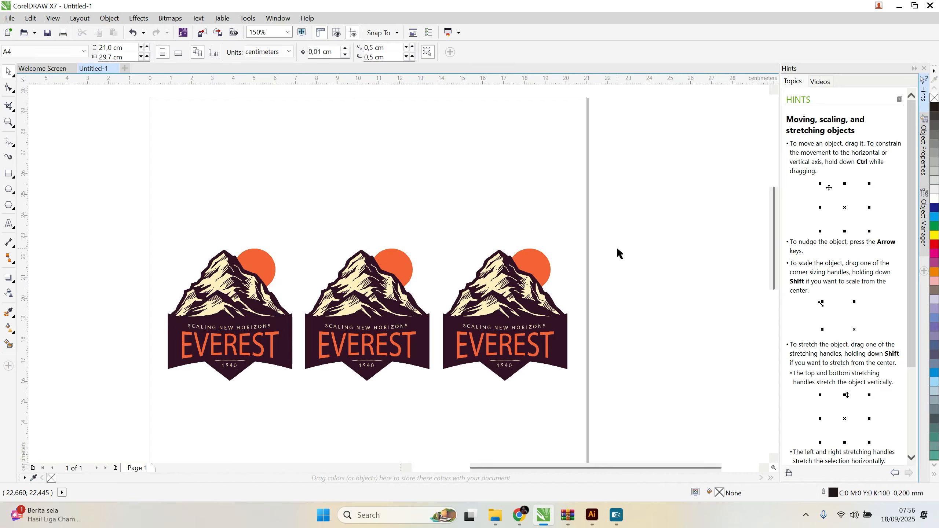
Step: Raise the left logo to about Y 24.18 cm and align the top edges of all three logos
{"action": "left_click_drag", "start_coordinate": [245, 338], "coordinate": [247, 234]}
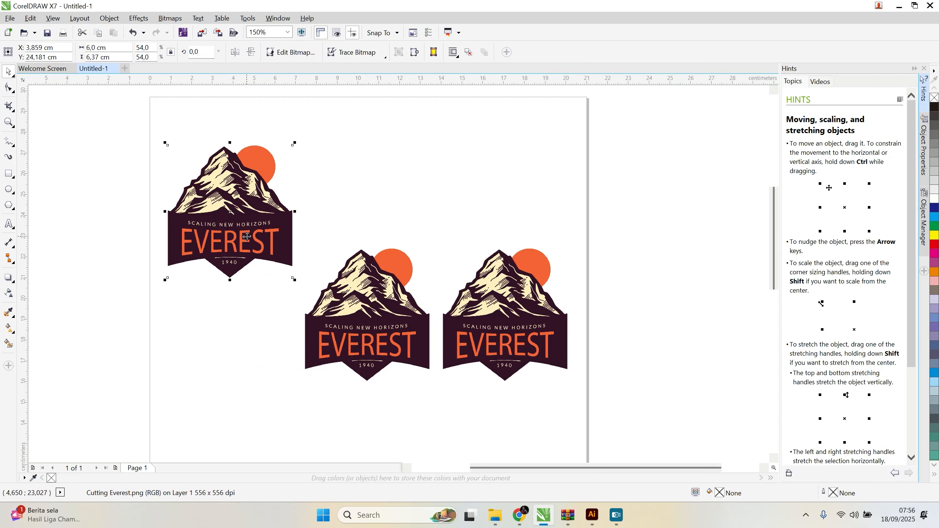
{"action": "left_click_drag", "start_coordinate": [102, 124], "coordinate": [655, 418]}
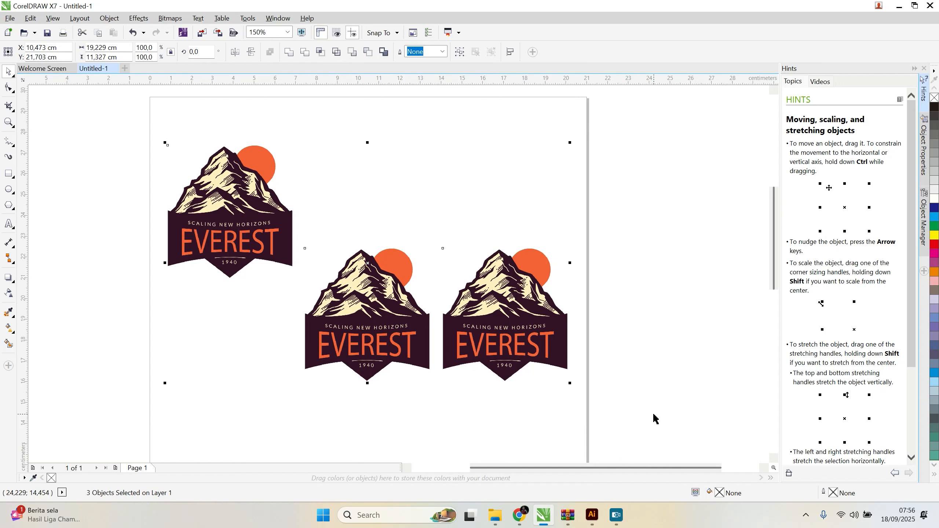
{"action": "key", "text": "t"}
{"action": "left_click", "coordinate": [505, 314]}
Step: Shift the middle logo slightly right, and distribute the three logos horizontally by their centers with Align and Distribute
{"action": "left_click", "coordinate": [380, 230]}
{"action": "left_click_drag", "start_coordinate": [381, 229], "coordinate": [388, 228]}
{"action": "left_click_drag", "start_coordinate": [122, 119], "coordinate": [663, 355]}
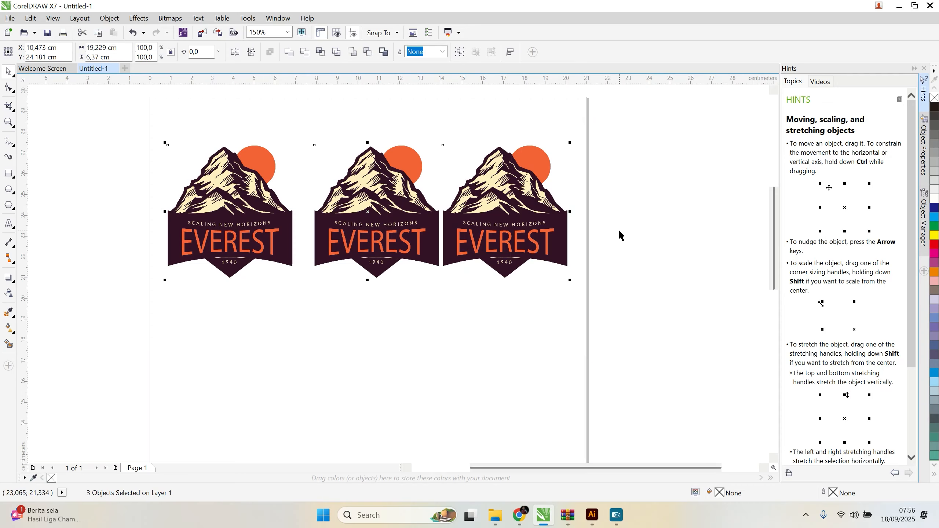
{"action": "left_click", "coordinate": [509, 53]}
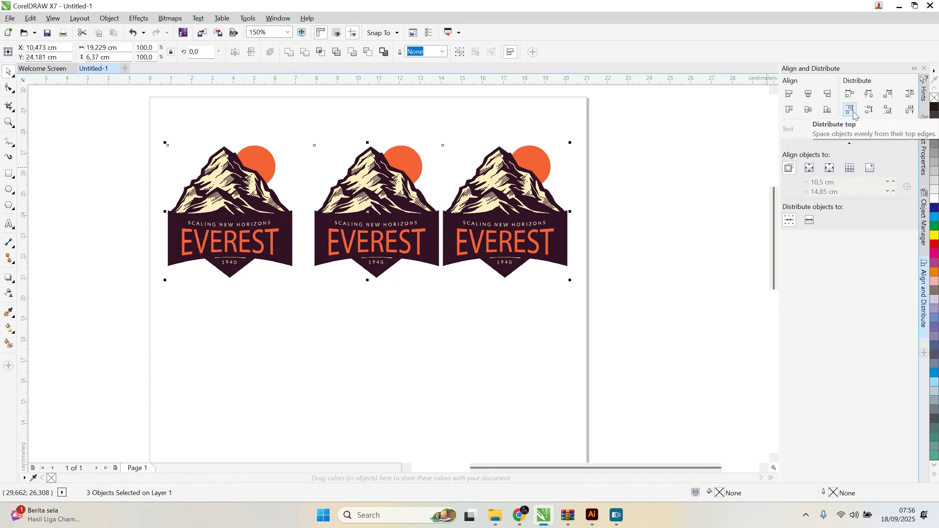
{"action": "left_click", "coordinate": [869, 95]}
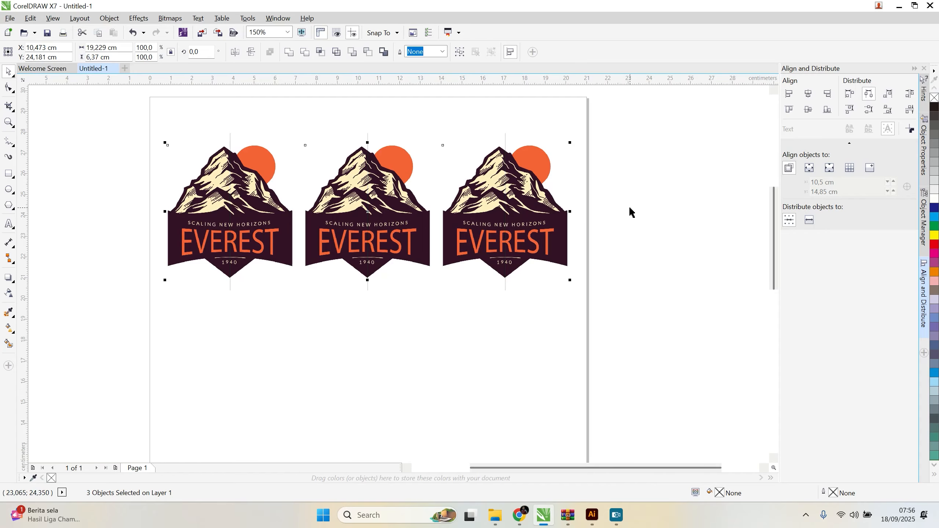
{"action": "scroll", "coordinate": [630, 211], "scroll_direction": "down", "scroll_amount": 1}
{"action": "left_click", "coordinate": [351, 155]}
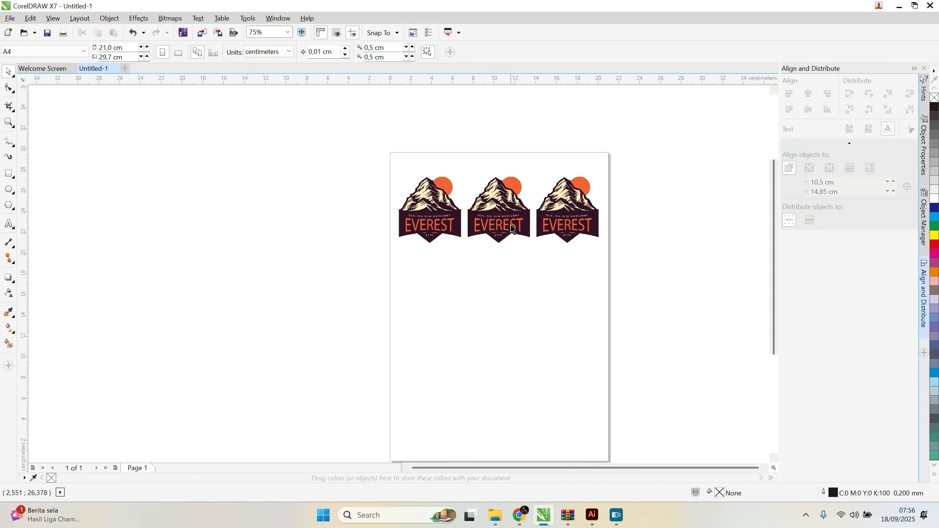
Step: Move the right logo slightly left, closer to the middle logo, to make the gaps uneven
{"action": "scroll", "coordinate": [618, 254], "scroll_direction": "up", "scroll_amount": 1}
{"action": "scroll", "coordinate": [617, 254], "scroll_direction": "down", "scroll_amount": 1}
{"action": "scroll", "coordinate": [552, 218], "scroll_direction": "up", "scroll_amount": 2}
{"action": "left_click", "coordinate": [571, 232]}
{"action": "left_click_drag", "start_coordinate": [571, 232], "coordinate": [571, 225]}
{"action": "scroll", "coordinate": [565, 230], "scroll_direction": "down", "scroll_amount": 2}
{"action": "scroll", "coordinate": [565, 229], "scroll_direction": "up", "scroll_amount": 1}
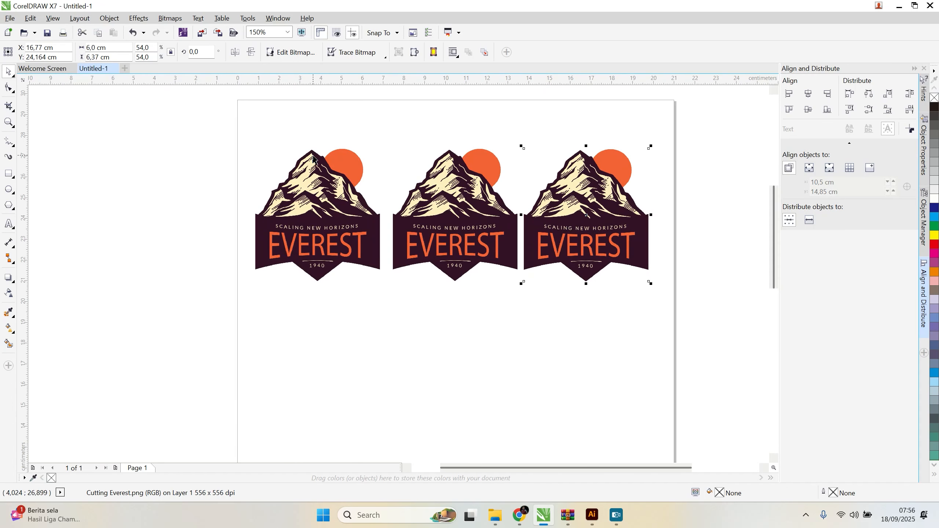
{"action": "left_click", "coordinate": [210, 121]}
{"action": "left_click", "coordinate": [560, 218]}
{"action": "left_click_drag", "start_coordinate": [560, 218], "coordinate": [562, 218]}
Step: Select all three logos and distribute them horizontally by their right edges
{"action": "left_click_drag", "start_coordinate": [213, 126], "coordinate": [712, 341]}
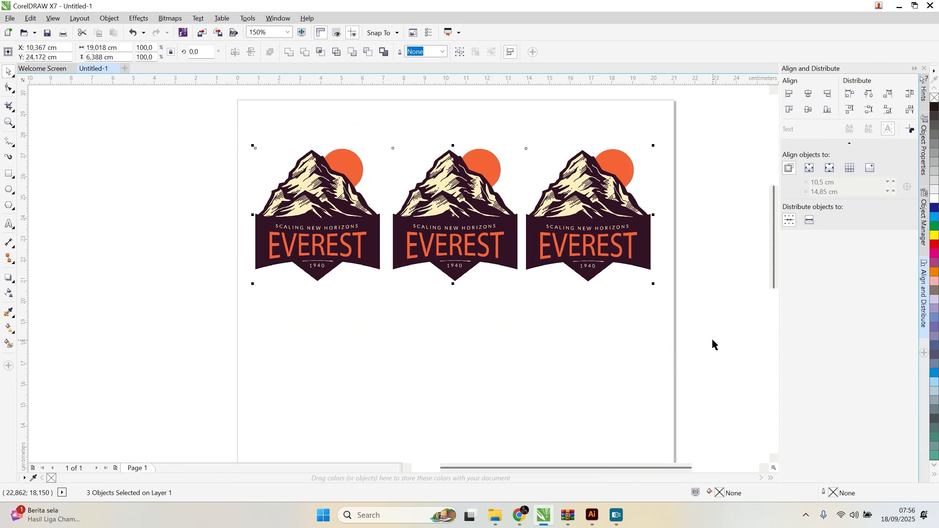
{"action": "left_click", "coordinate": [888, 94]}
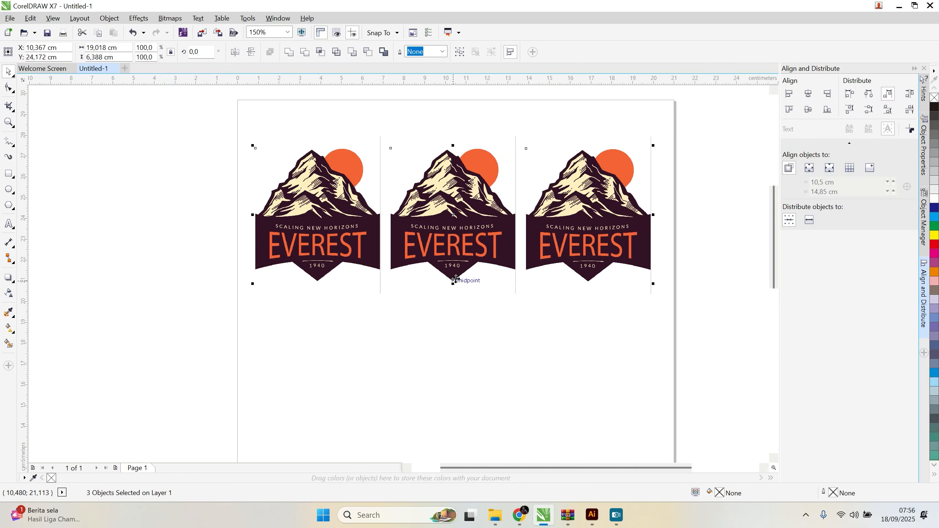
{"action": "scroll", "coordinate": [456, 280], "scroll_direction": "down", "scroll_amount": 1}
{"action": "scroll", "coordinate": [503, 279], "scroll_direction": "down", "scroll_amount": 1}
{"action": "scroll", "coordinate": [505, 270], "scroll_direction": "up", "scroll_amount": 1}
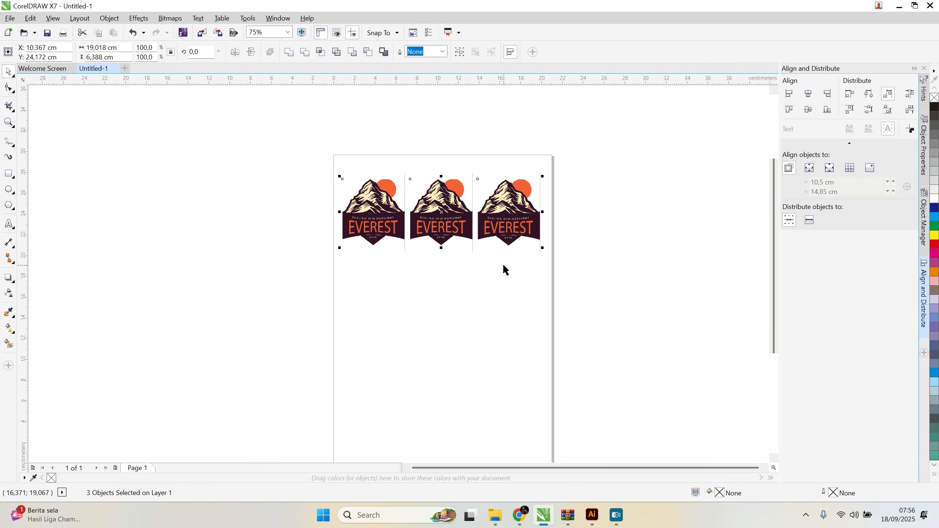
Step: Select the three logos in the row and group them
{"action": "left_click", "coordinate": [298, 165]}
{"action": "left_click_drag", "start_coordinate": [297, 165], "coordinate": [631, 312]}
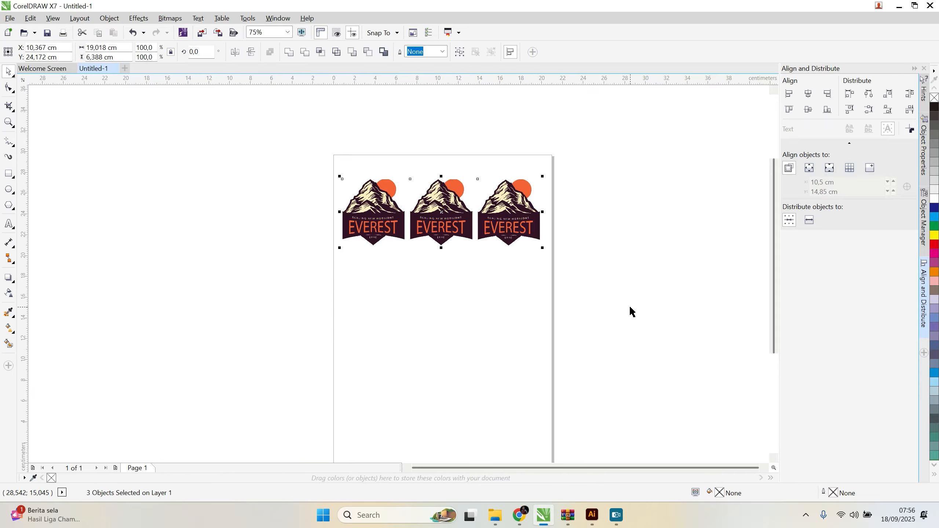
{"action": "key", "text": "ctrl+g"}
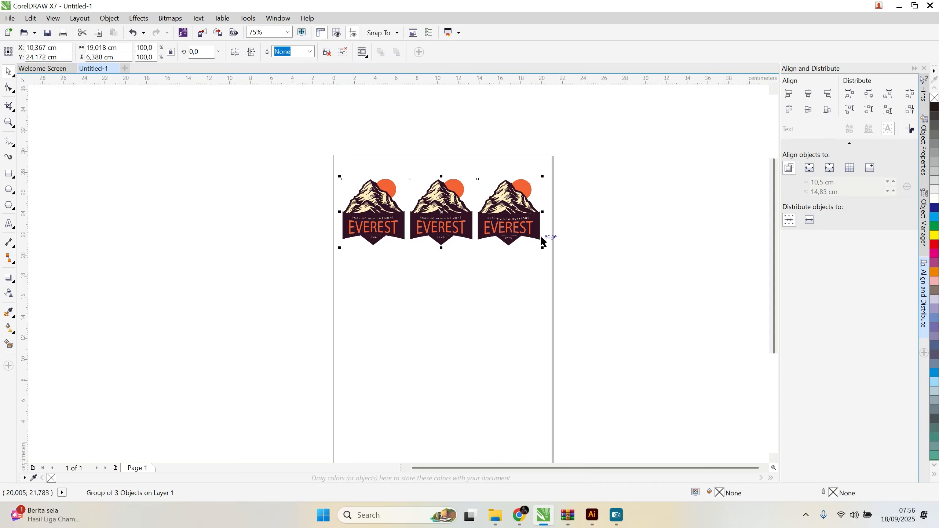
Step: Duplicate the grouped row three times down the page and nudge the copies to form four stacked rows
{"action": "left_click_drag", "start_coordinate": [514, 205], "coordinate": [533, 360]}
{"action": "scroll", "coordinate": [442, 257], "scroll_direction": "down", "scroll_amount": 3}
{"action": "scroll", "coordinate": [445, 256], "scroll_direction": "up", "scroll_amount": 3}
{"action": "left_click_drag", "start_coordinate": [469, 196], "coordinate": [469, 266]}
{"action": "scroll", "coordinate": [567, 278], "scroll_direction": "down", "scroll_amount": 3}
{"action": "scroll", "coordinate": [521, 226], "scroll_direction": "up", "scroll_amount": 3}
{"action": "left_click_drag", "start_coordinate": [510, 190], "coordinate": [507, 177]}
{"action": "mouse_move", "coordinate": [498, 296]}
{"action": "left_mouse_down"}
{"action": "mouse_move", "coordinate": [492, 268]}
{"action": "mouse_move", "coordinate": [497, 303]}
{"action": "left_mouse_up"}
{"action": "mouse_move", "coordinate": [500, 250]}
{"action": "left_mouse_down"}
{"action": "mouse_move", "coordinate": [492, 224]}
{"action": "mouse_move", "coordinate": [493, 233]}
{"action": "left_mouse_up"}
{"action": "left_click_drag", "start_coordinate": [507, 346], "coordinate": [494, 323]}
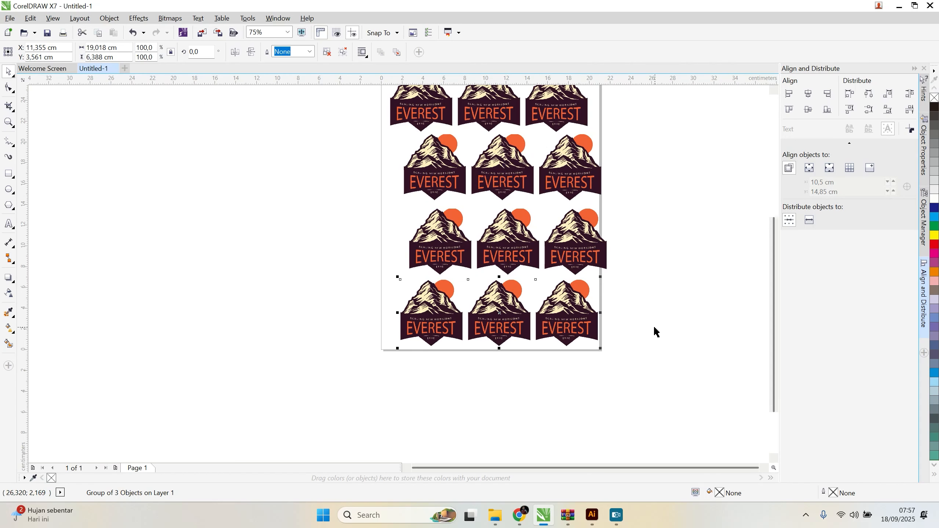
Step: Shift the two lowest rows to the right, partly past the page edge, and select all four rows
{"action": "scroll", "coordinate": [664, 393], "scroll_direction": "down", "scroll_amount": 1}
{"action": "scroll", "coordinate": [659, 384], "scroll_direction": "up", "scroll_amount": 1}
{"action": "scroll", "coordinate": [653, 376], "scroll_direction": "down", "scroll_amount": 1}
{"action": "left_click_drag", "start_coordinate": [495, 204], "coordinate": [671, 442]}
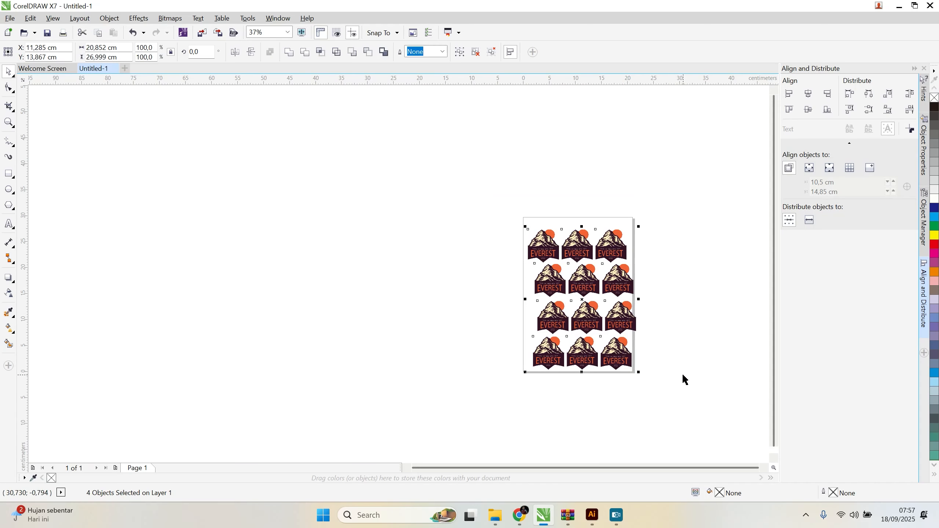
{"action": "scroll", "coordinate": [598, 328], "scroll_direction": "up", "scroll_amount": 1}
{"action": "left_click", "coordinate": [386, 274]}
{"action": "left_click_drag", "start_coordinate": [573, 297], "coordinate": [632, 301]}
{"action": "left_click_drag", "start_coordinate": [566, 378], "coordinate": [643, 380]}
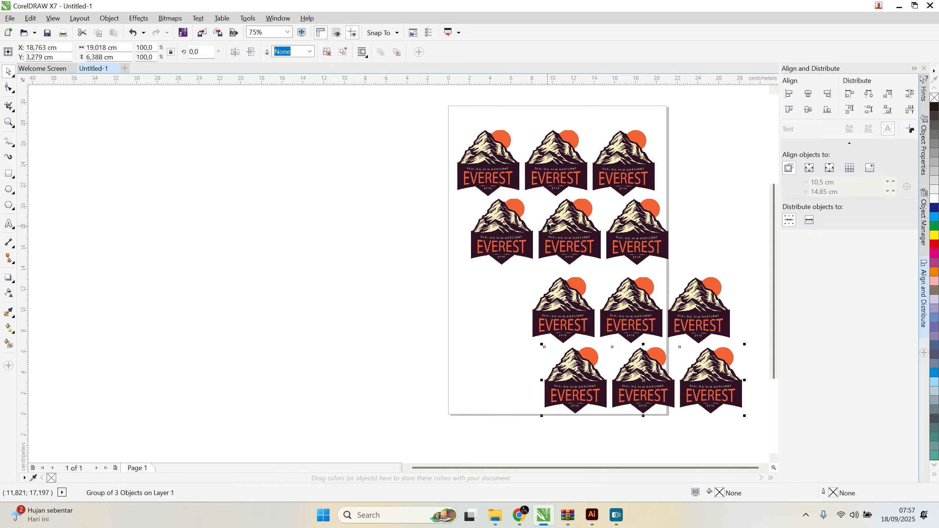
{"action": "left_click_drag", "start_coordinate": [424, 107], "coordinate": [758, 430]}
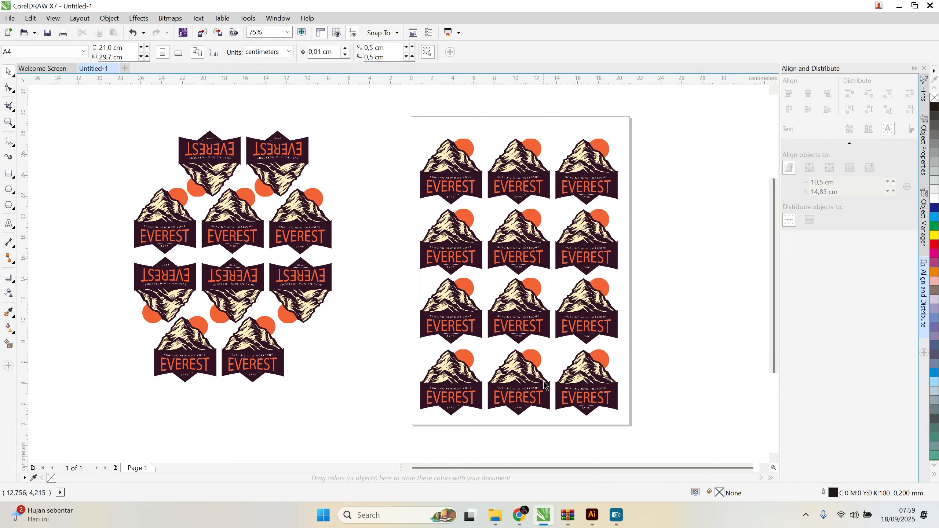
{"action": "scroll", "coordinate": [529, 208], "scroll_direction": "up", "scroll_amount": 2}
{"action": "scroll", "coordinate": [529, 208], "scroll_direction": "up", "scroll_amount": 2}
{"action": "left_click", "coordinate": [464, 316]}
{"action": "scroll", "coordinate": [490, 329], "scroll_direction": "down", "scroll_amount": 4}
{"action": "scroll", "coordinate": [461, 220], "scroll_direction": "up", "scroll_amount": 4}
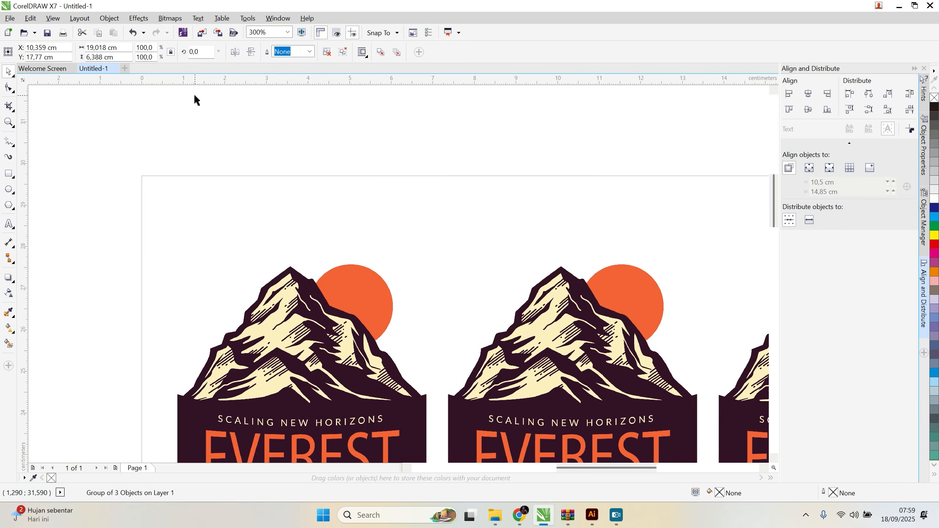
{"action": "left_click", "coordinate": [56, 19]}
{"action": "left_click", "coordinate": [434, 155]}
{"action": "mouse_move", "coordinate": [130, 84]}
{"action": "left_mouse_down"}
{"action": "mouse_move", "coordinate": [90, 174]}
{"action": "mouse_move", "coordinate": [130, 86]}
{"action": "left_mouse_up"}
Step: Draw a rectangle about 1.8 by 2.1 cm across the page's upper-left corner
{"action": "left_click", "coordinate": [10, 176]}
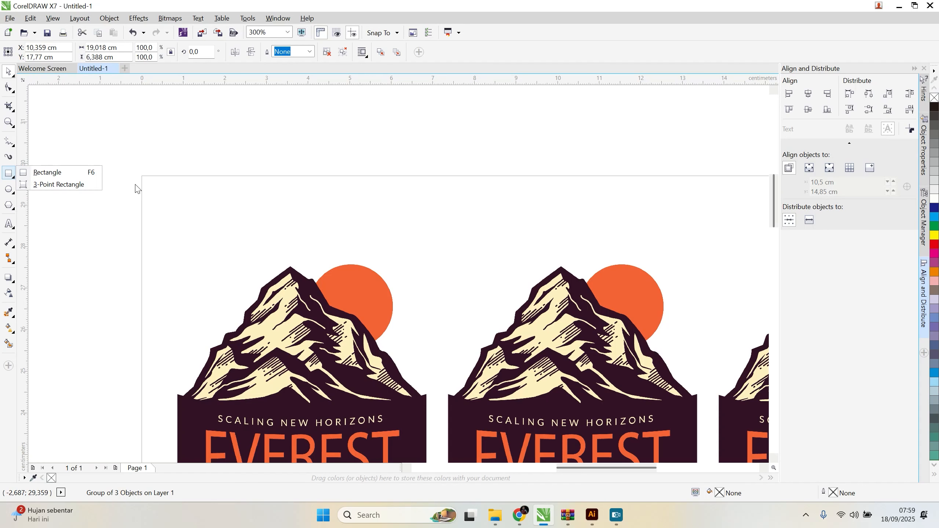
{"action": "left_click", "coordinate": [46, 172]}
{"action": "left_click_drag", "start_coordinate": [102, 135], "coordinate": [178, 223]}
{"action": "left_click", "coordinate": [8, 71]}
Step: Set the rectangle's width to 2 cm and its height to 2 cm with the ratio lock off
{"action": "double_click", "coordinate": [93, 51]}
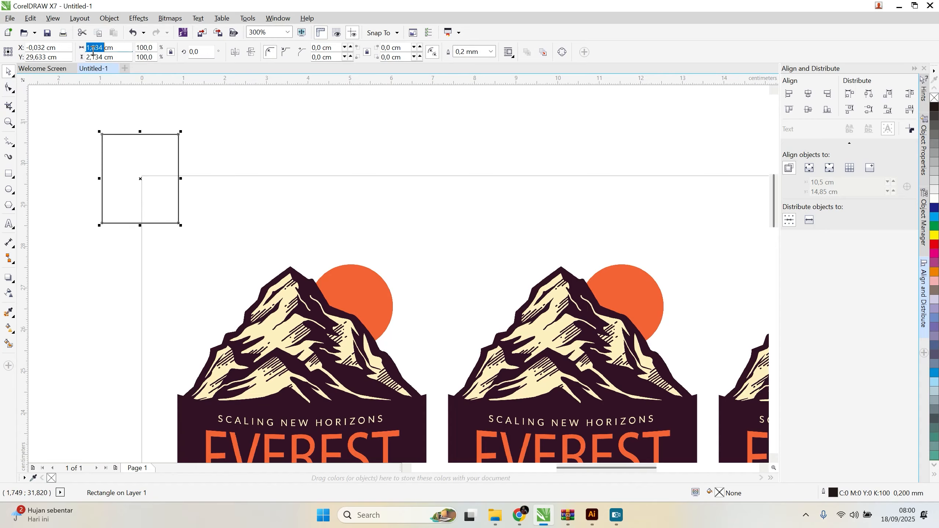
{"action": "type", "text": "2cm"}
{"action": "double_click", "coordinate": [91, 56]}
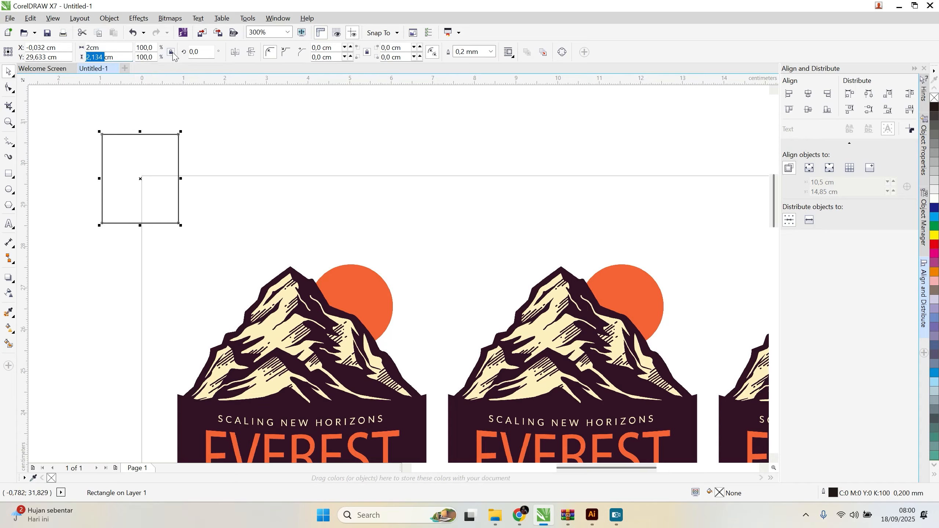
{"action": "key", "text": "Return"}
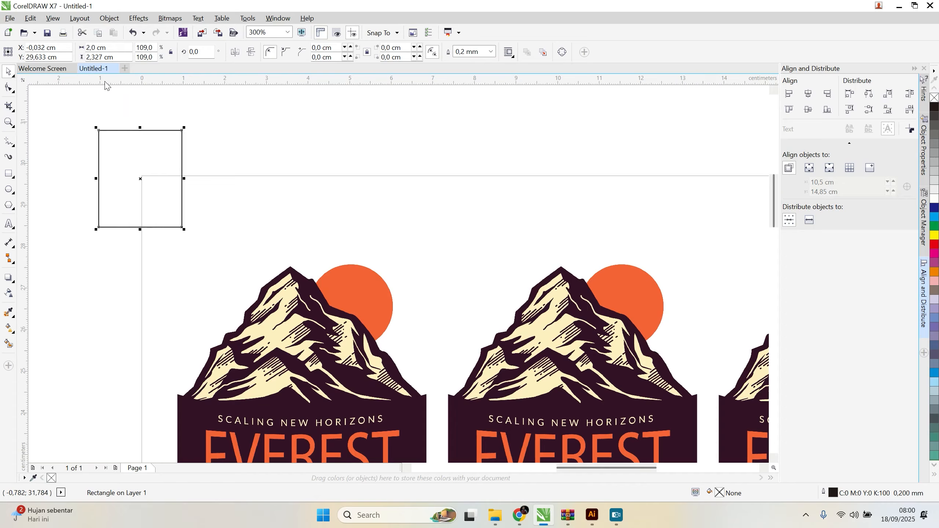
{"action": "double_click", "coordinate": [96, 58]}
{"action": "type", "text": "2"}
{"action": "key", "text": "Return"}
Step: Move the 2 cm square inside the page so that it fits into the upper-left page corner
{"action": "left_click", "coordinate": [224, 152]}
{"action": "left_click", "coordinate": [152, 170]}
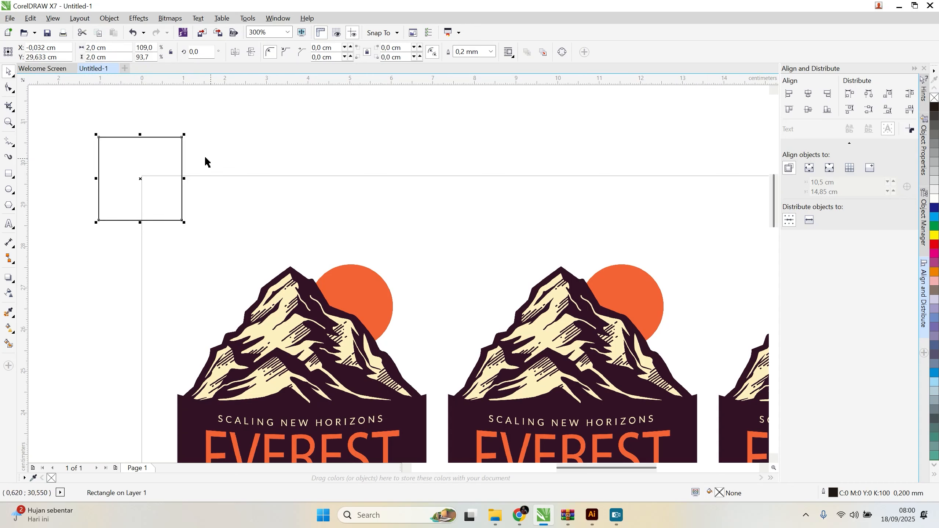
{"action": "left_click", "coordinate": [207, 175]}
{"action": "left_click_drag", "start_coordinate": [127, 156], "coordinate": [170, 192]}
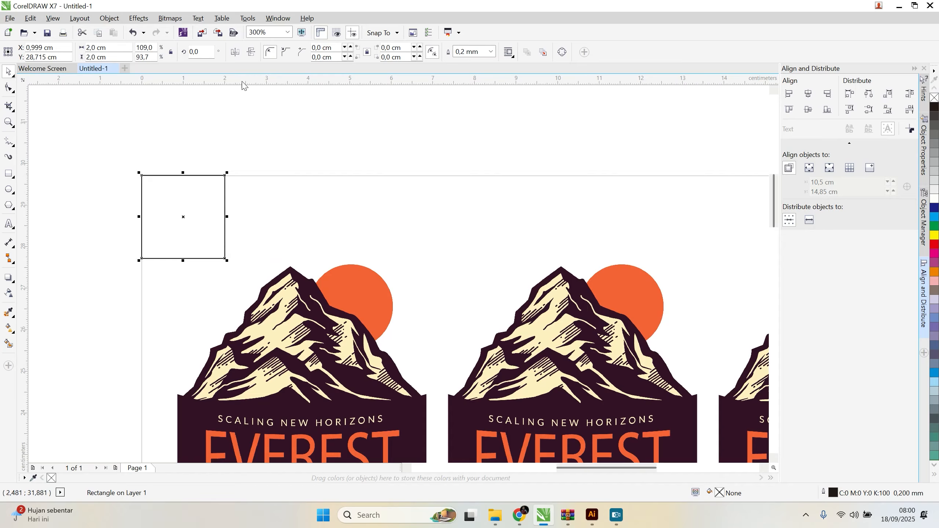
Step: Place a horizontal guideline along the square's bottom edge and delete the square
{"action": "left_click_drag", "start_coordinate": [244, 86], "coordinate": [212, 259]}
{"action": "left_click", "coordinate": [207, 205]}
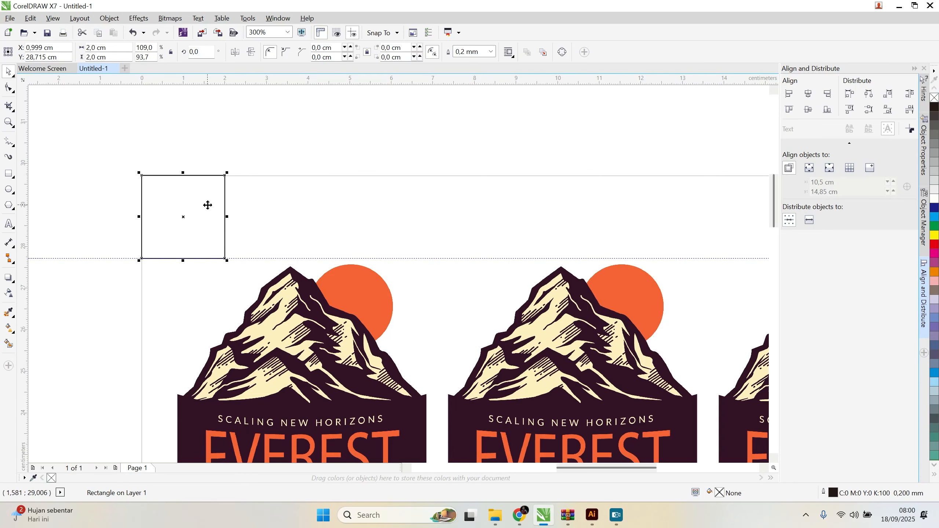
{"action": "key", "text": "Delete"}
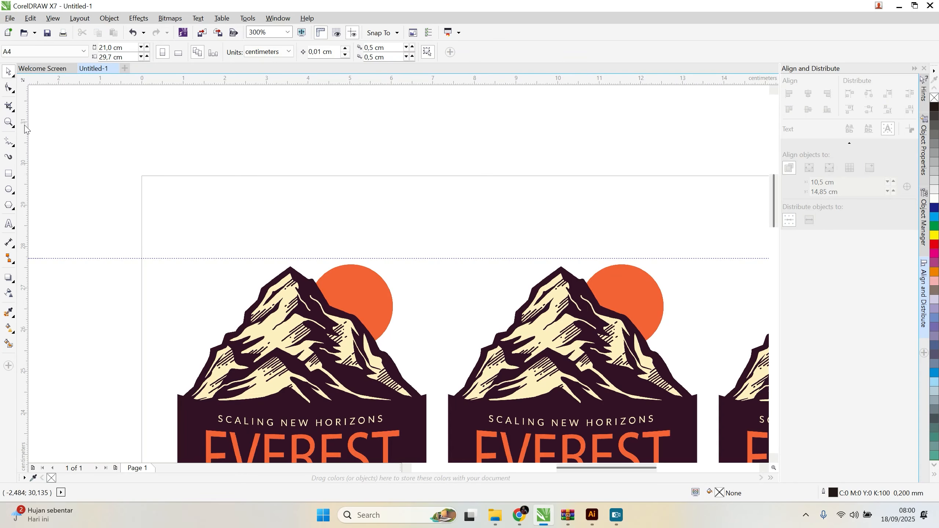
Step: Set the ruler origin to the page's upper-left corner
{"action": "scroll", "coordinate": [165, 210], "scroll_direction": "up", "scroll_amount": 2}
{"action": "scroll", "coordinate": [147, 183], "scroll_direction": "down", "scroll_amount": 1}
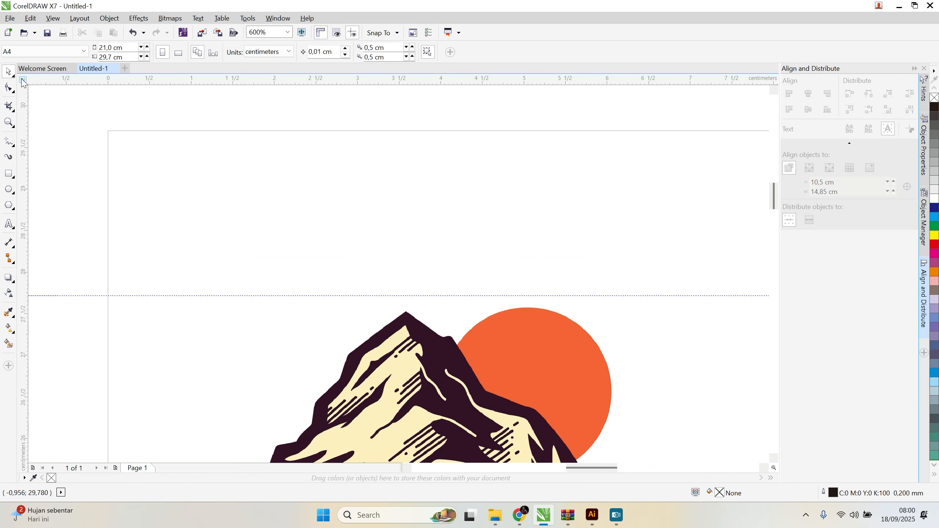
{"action": "left_click_drag", "start_coordinate": [23, 79], "coordinate": [110, 131]}
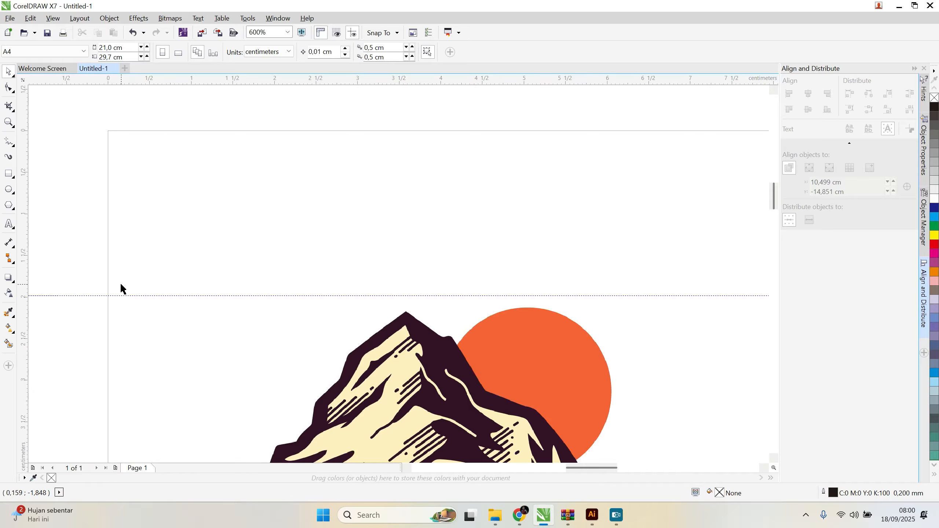
{"action": "scroll", "coordinate": [201, 210], "scroll_direction": "down", "scroll_amount": 2}
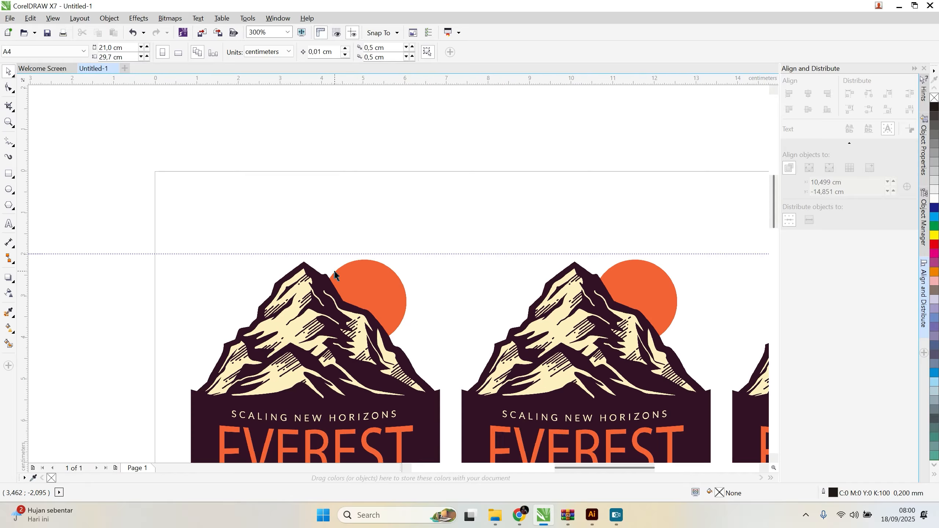
{"action": "scroll", "coordinate": [424, 253], "scroll_direction": "down", "scroll_amount": 2}
{"action": "scroll", "coordinate": [449, 262], "scroll_direction": "up", "scroll_amount": 1}
{"action": "scroll", "coordinate": [448, 262], "scroll_direction": "down", "scroll_amount": 3}
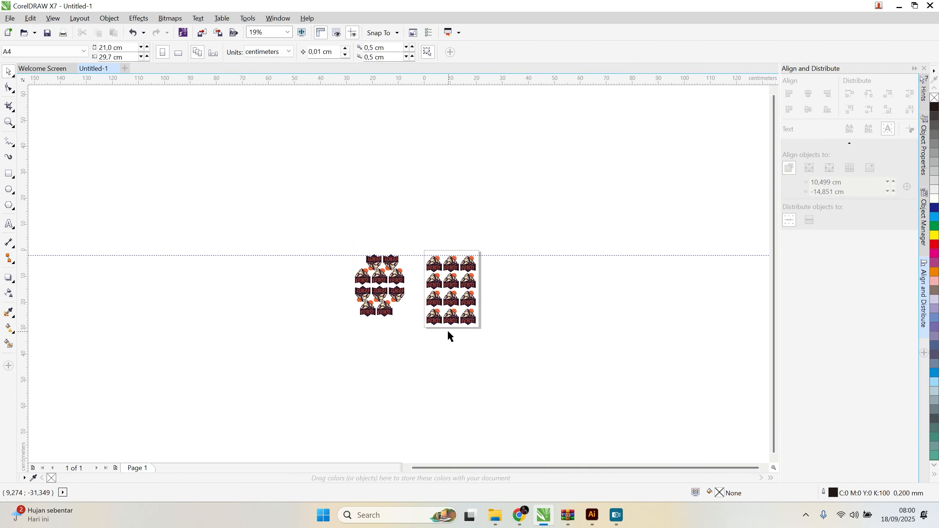
Step: Group the twelve Everest logos on the page into one object
{"action": "scroll", "coordinate": [449, 319], "scroll_direction": "up", "scroll_amount": 2}
{"action": "scroll", "coordinate": [553, 318], "scroll_direction": "down", "scroll_amount": 1}
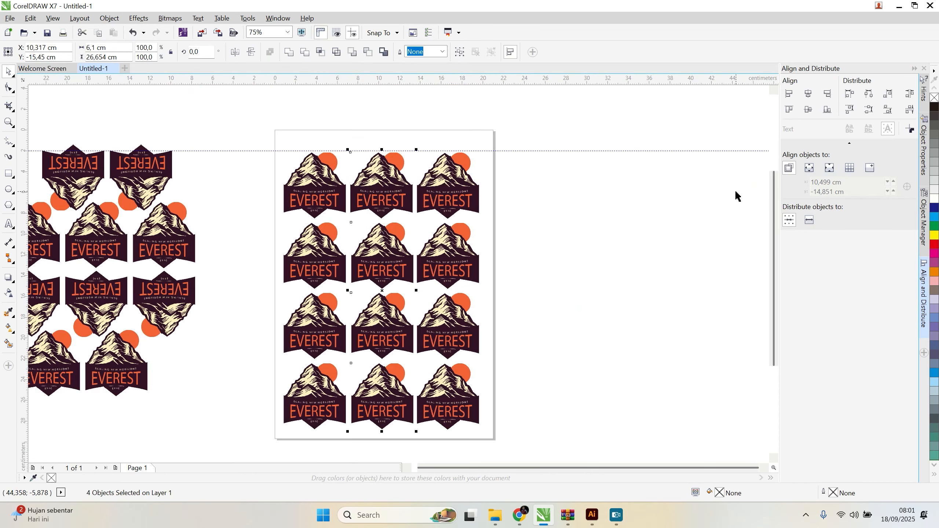
{"action": "key", "text": "Left"}
{"action": "key", "text": "Left"}
{"action": "key", "text": "Left"}
{"action": "left_click_drag", "start_coordinate": [215, 122], "coordinate": [546, 452]}
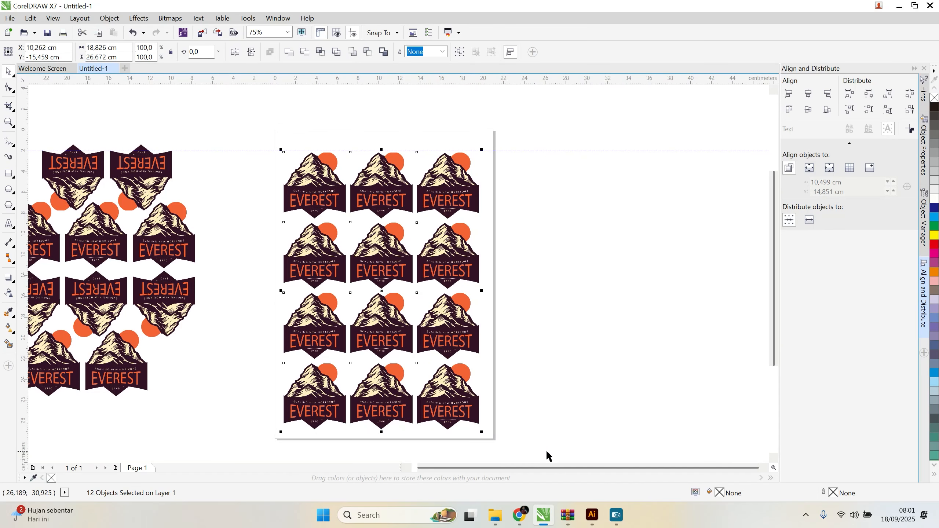
{"action": "key", "text": "ctrl+g"}
{"action": "left_click", "coordinate": [588, 293]}
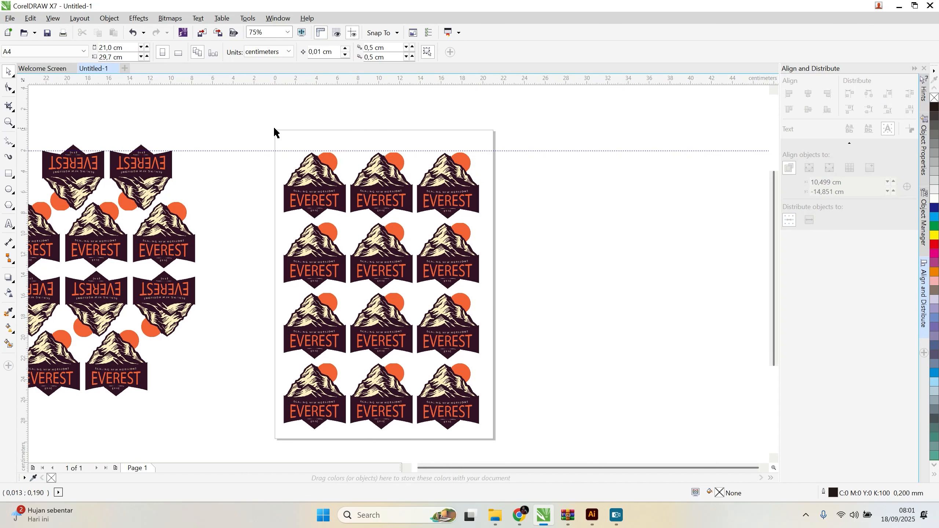
{"action": "left_click", "coordinate": [451, 184]}
{"action": "left_click", "coordinate": [546, 222]}
Step: Try to draw a rectangle of about 21 by 29.7 cm over the page by hand
{"action": "left_click", "coordinate": [7, 173]}
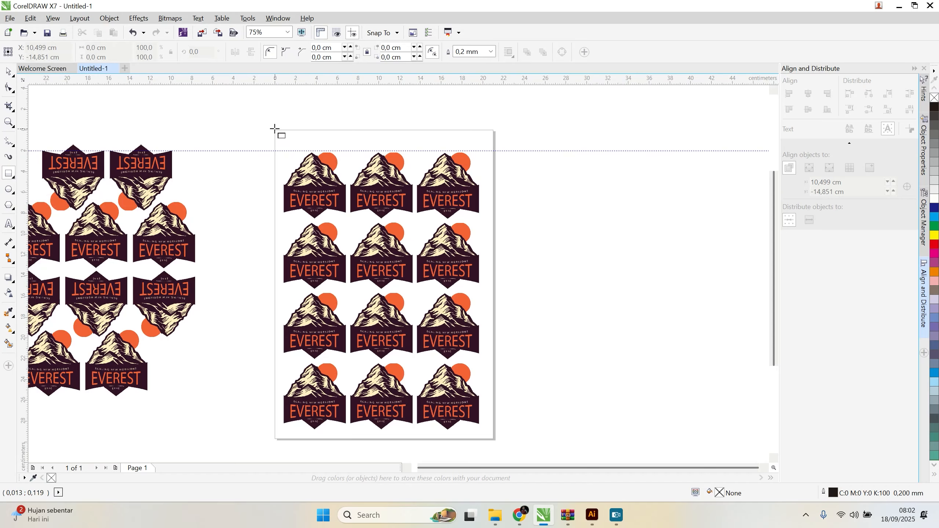
{"action": "left_click_drag", "start_coordinate": [275, 130], "coordinate": [494, 440]}
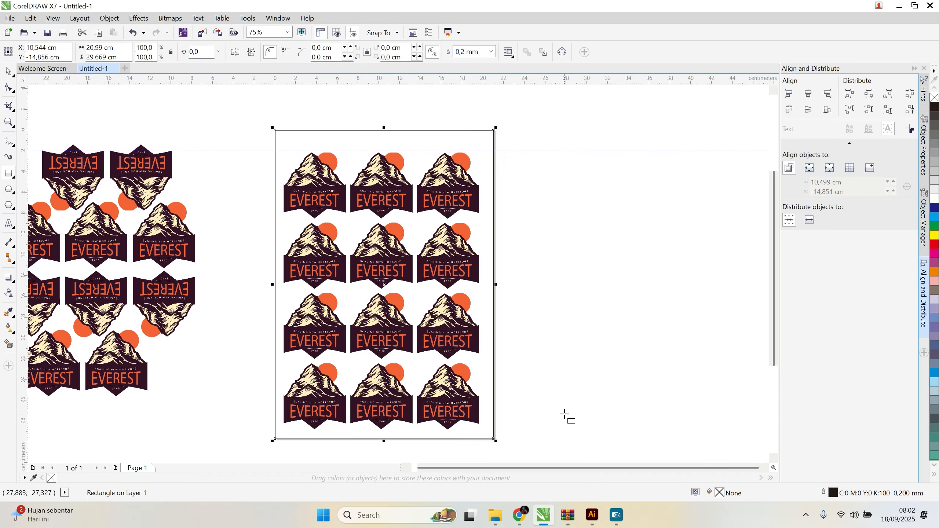
{"action": "left_click", "coordinate": [565, 415]}
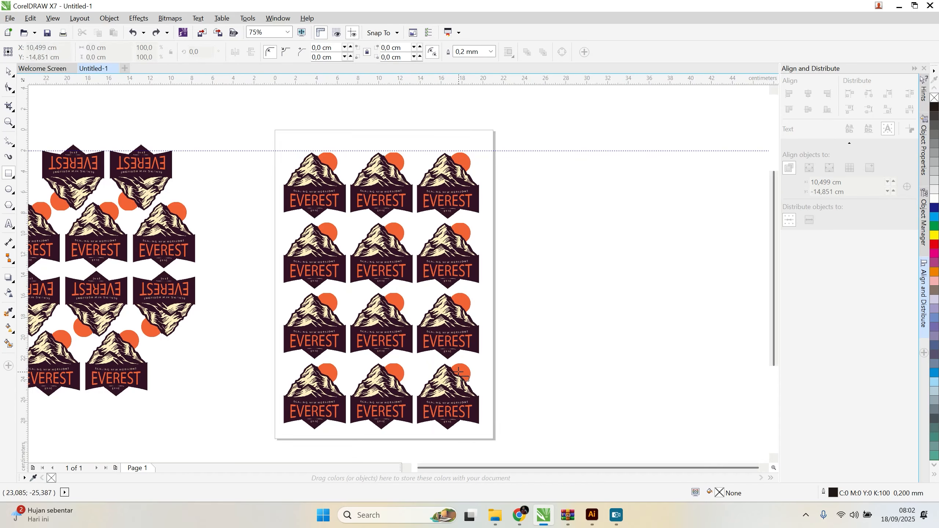
Step: Create a rectangle that exactly matches the A4 page, 21 by 29.7 cm
{"action": "double_click", "coordinate": [9, 174]}
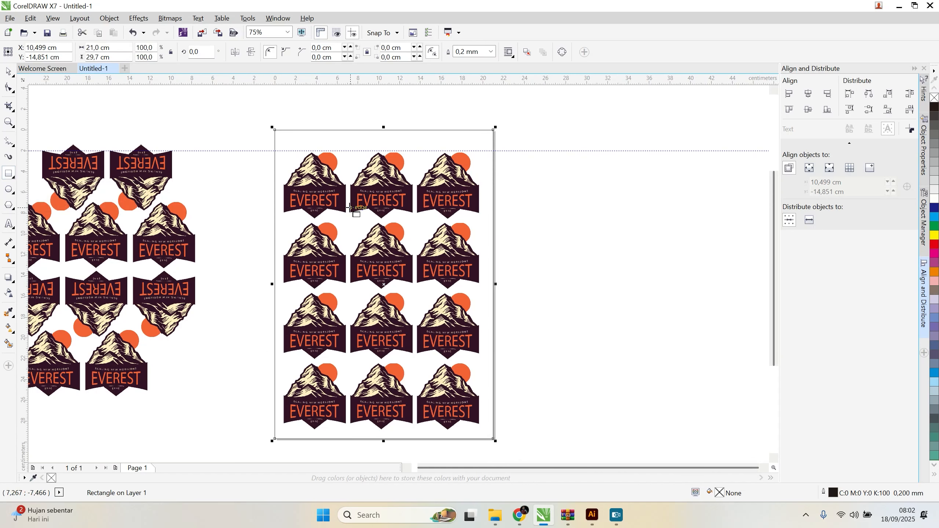
{"action": "left_click", "coordinate": [9, 72]}
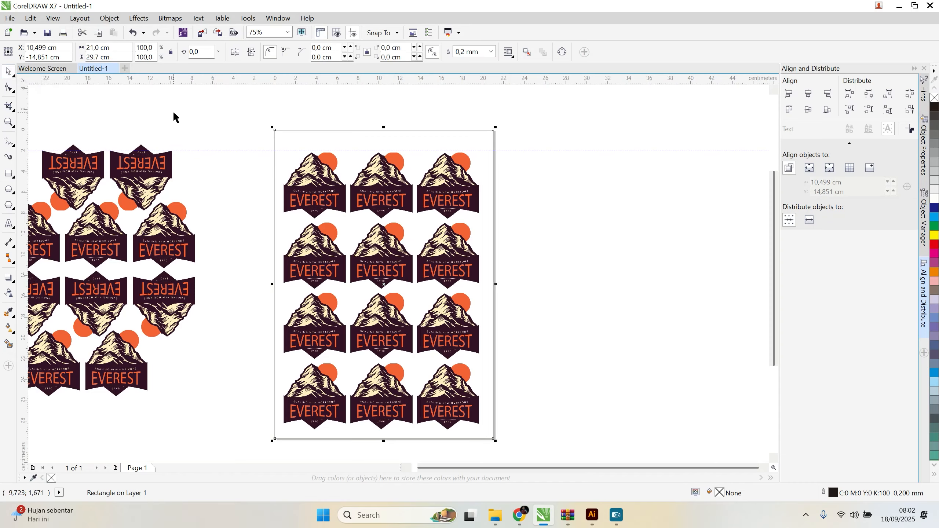
{"action": "left_click", "coordinate": [418, 119]}
Step: Move the logo group about 1.3 cm left so that it overhangs the page's left edge
{"action": "left_click_drag", "start_coordinate": [388, 194], "coordinate": [374, 195]}
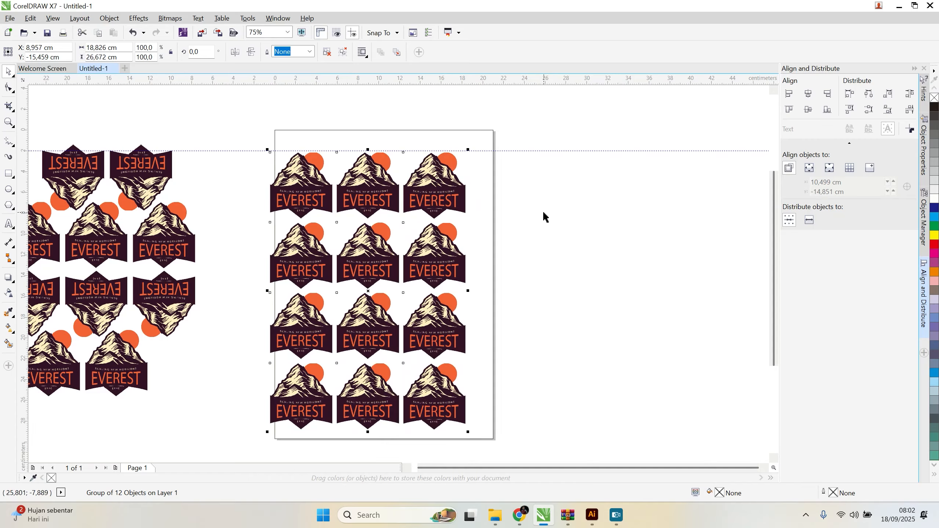
{"action": "left_click", "coordinate": [487, 136]}
{"action": "left_click", "coordinate": [566, 251]}
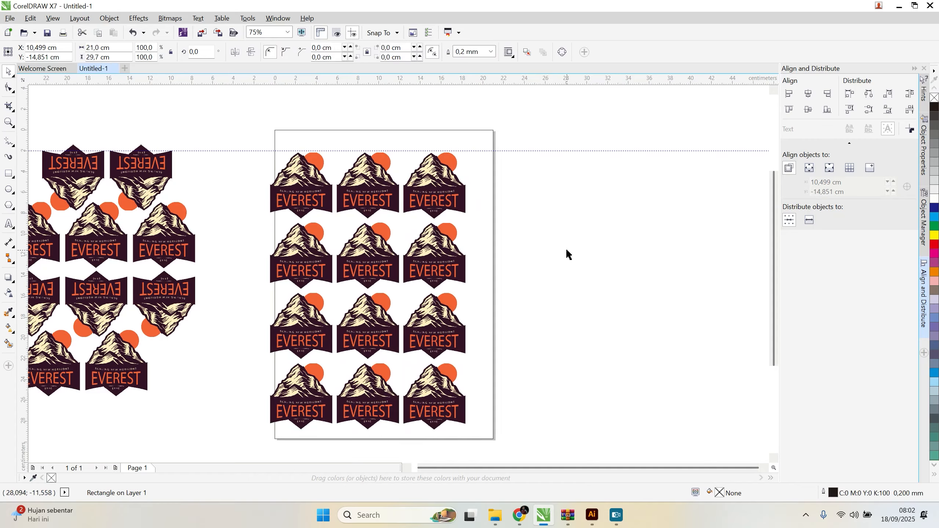
Step: Centre the logo group on the page rectangle along the vertical centre axis, leaving its height on the page alone
{"action": "left_click", "coordinate": [439, 193]}
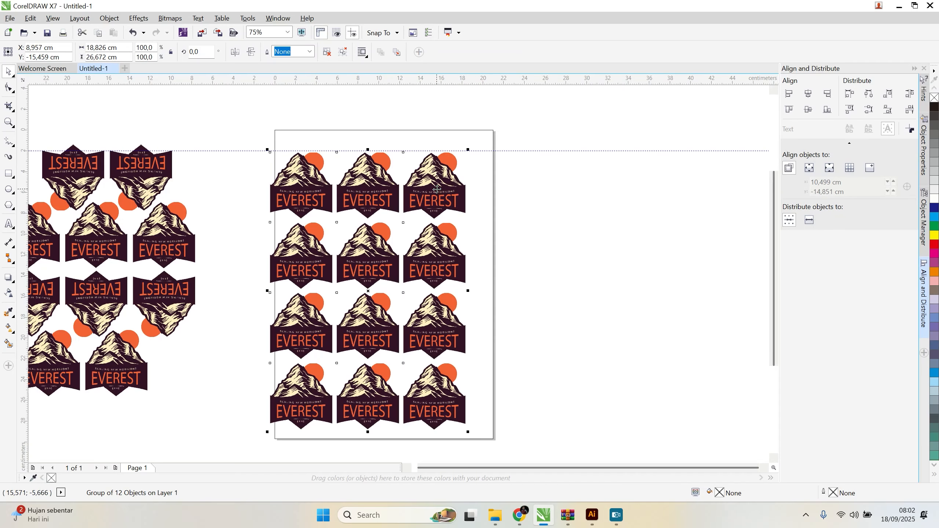
{"action": "left_click", "coordinate": [490, 139], "text": "shift"}
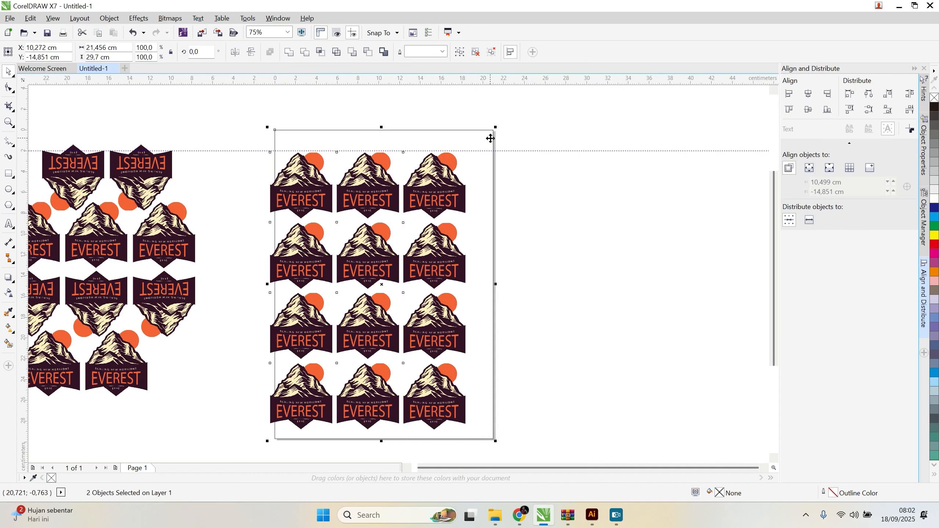
{"action": "key", "text": "c"}
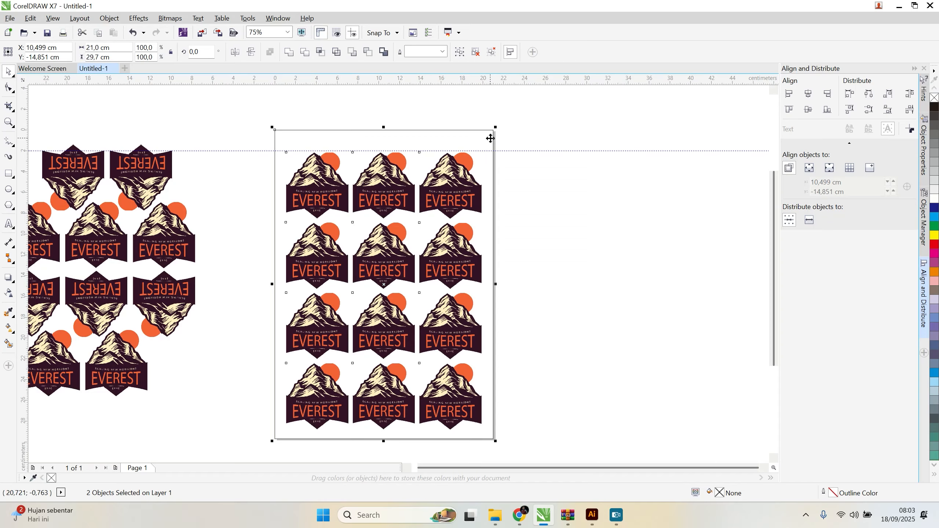
Step: Try aligning the logo group to the page rectangle's middle in height, and undo that alignment
{"action": "key", "text": "e"}
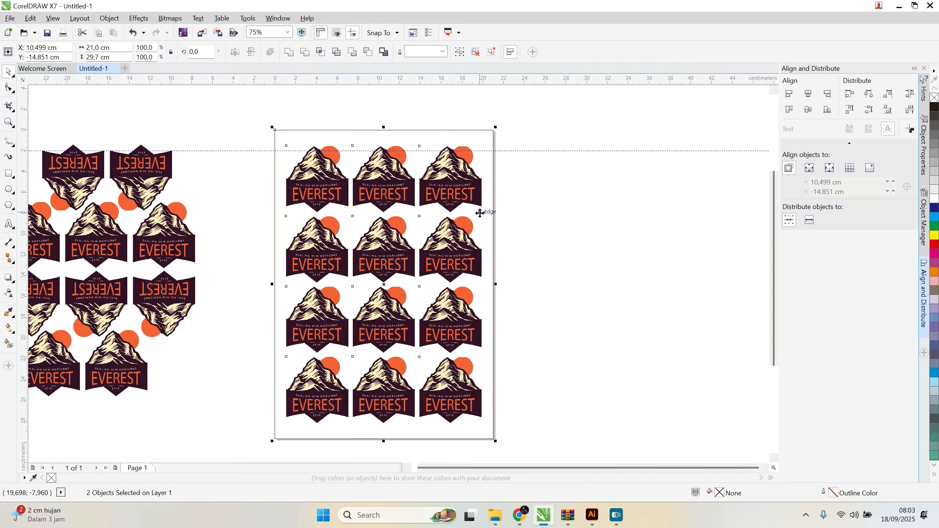
{"action": "key", "text": "ctrl+z"}
{"action": "left_click", "coordinate": [551, 225]}
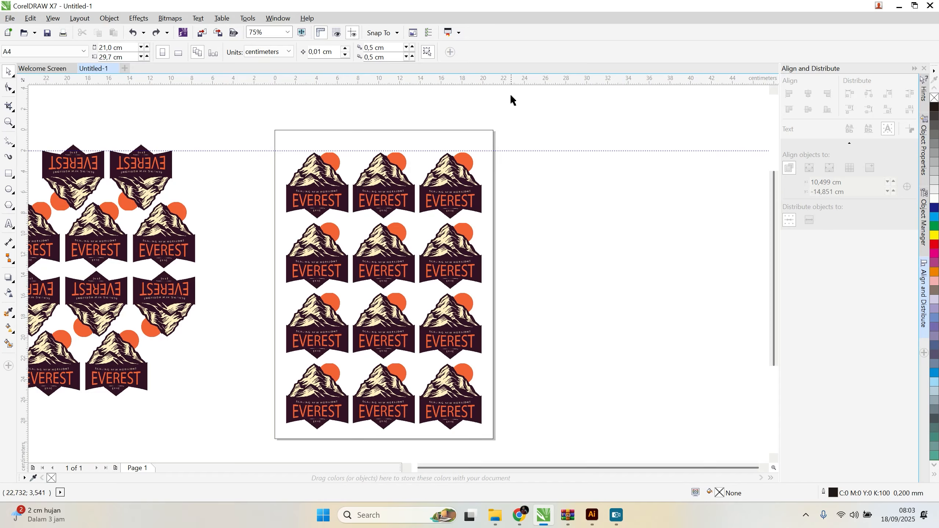
Step: Launch the KX-CutToolCDR-LAS-EN-X7 cutting plugin
{"action": "left_click", "coordinate": [459, 33]}
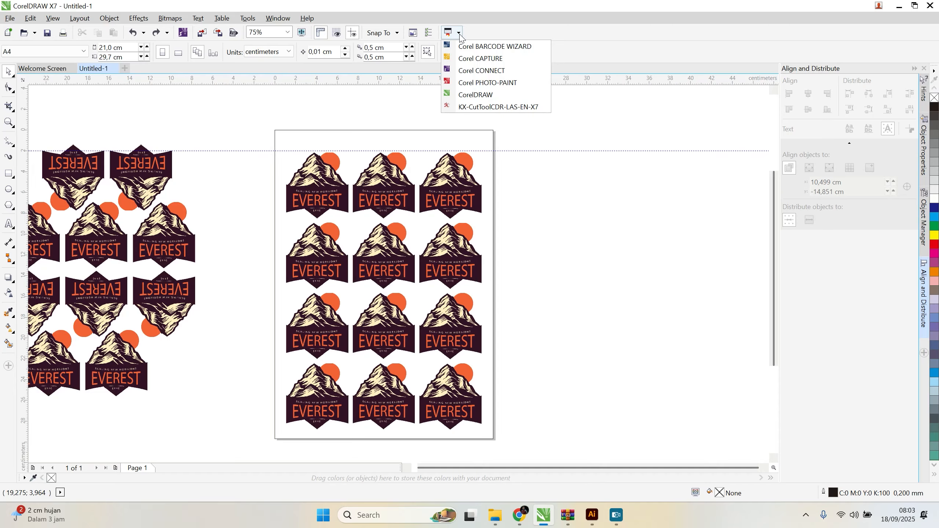
{"action": "left_click", "coordinate": [459, 34]}
{"action": "left_click", "coordinate": [458, 34]}
{"action": "left_click", "coordinate": [472, 47]}
{"action": "left_click", "coordinate": [459, 33]}
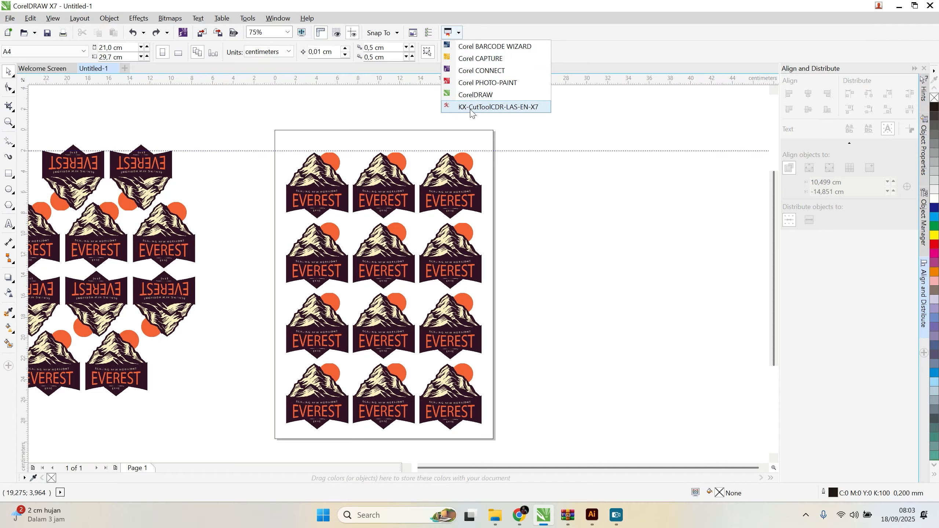
{"action": "left_click", "coordinate": [515, 111]}
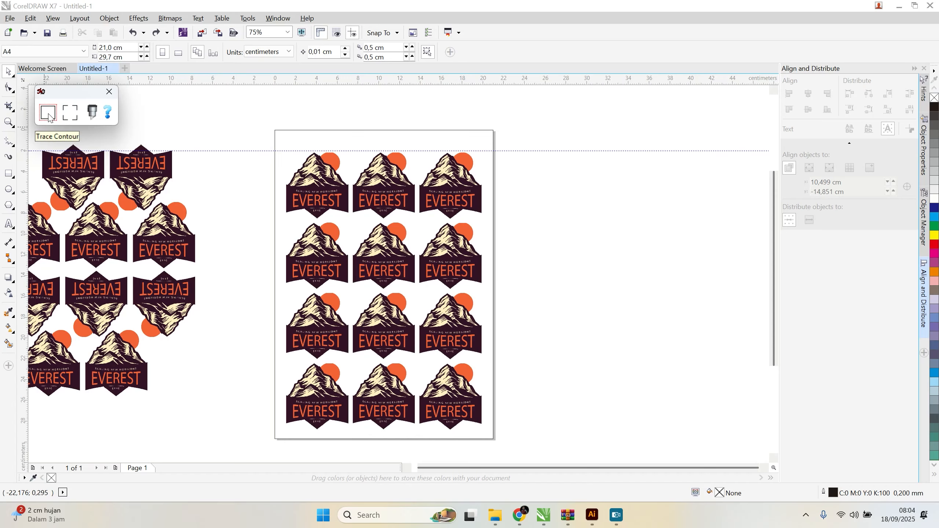
Step: Trace a cut contour around the logo group with an outside offset of 0.2 mm
{"action": "left_click", "coordinate": [275, 171]}
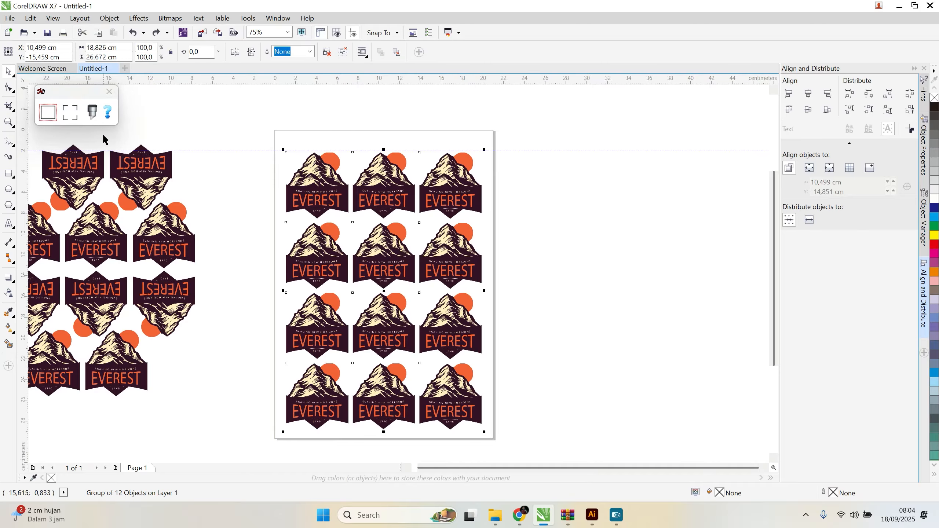
{"action": "left_click", "coordinate": [48, 115]}
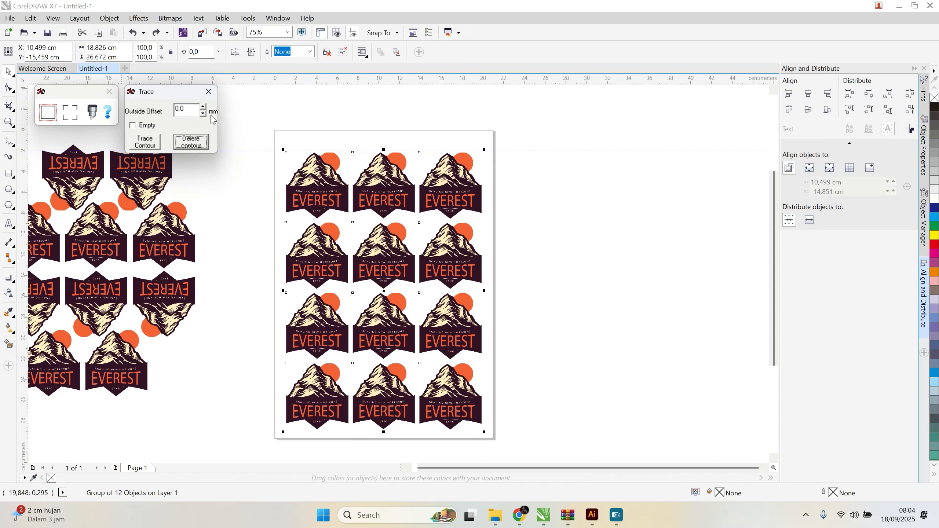
{"action": "left_click", "coordinate": [203, 106]}
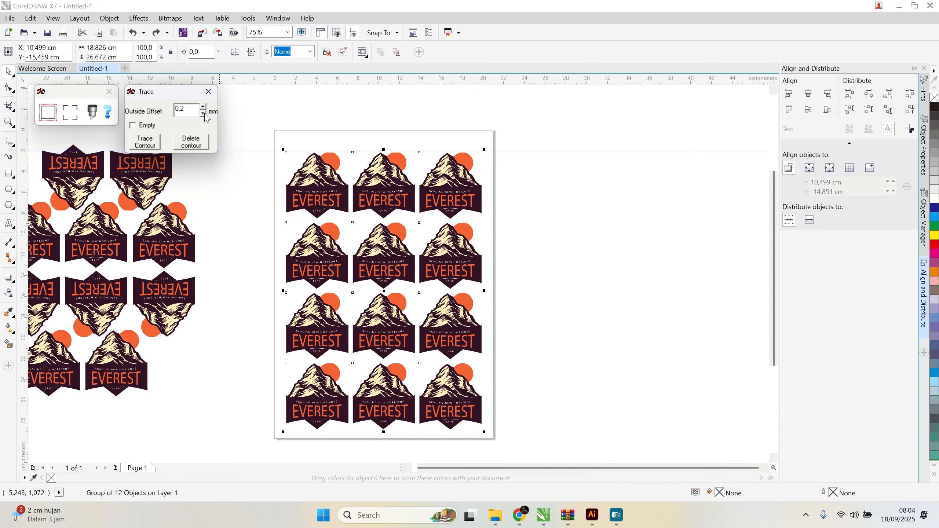
{"action": "left_click", "coordinate": [145, 142]}
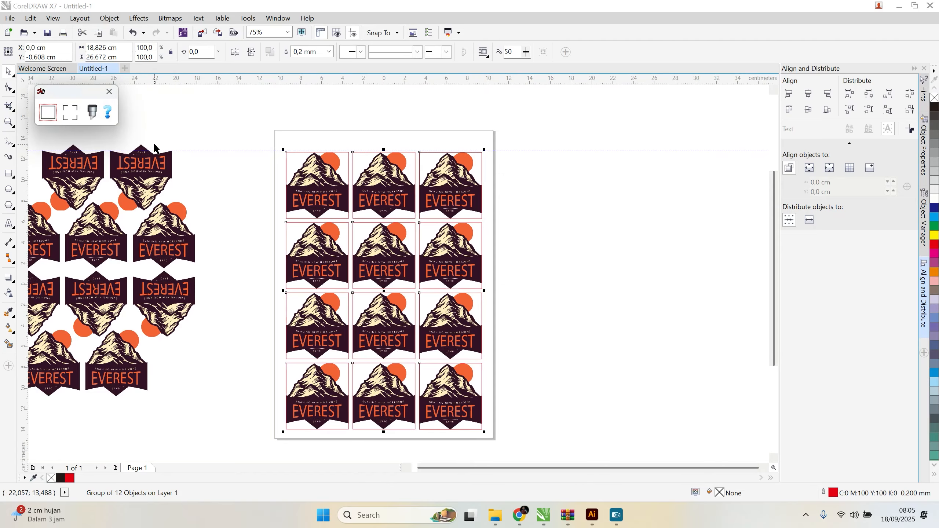
Step: Examine the red contours traced around the logos, up close and across the whole page
{"action": "scroll", "coordinate": [341, 166], "scroll_direction": "up", "scroll_amount": 4}
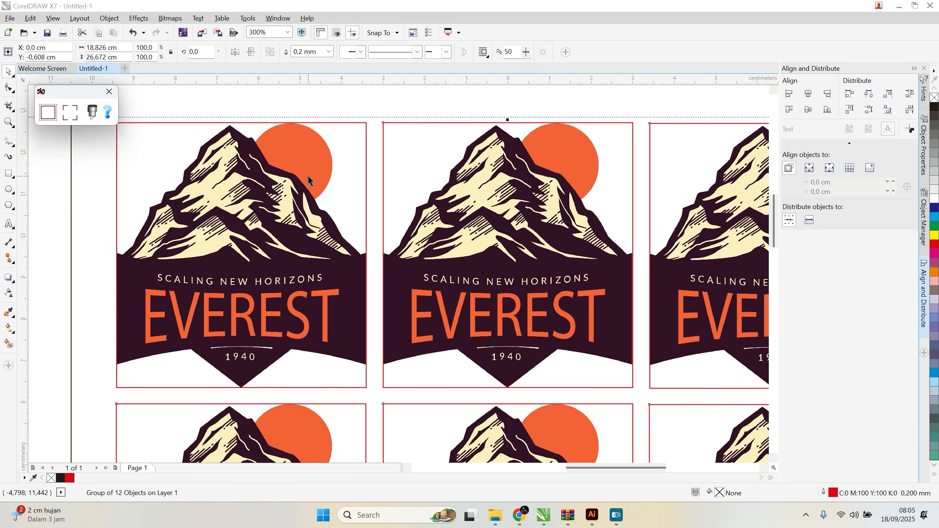
{"action": "left_click", "coordinate": [335, 185]}
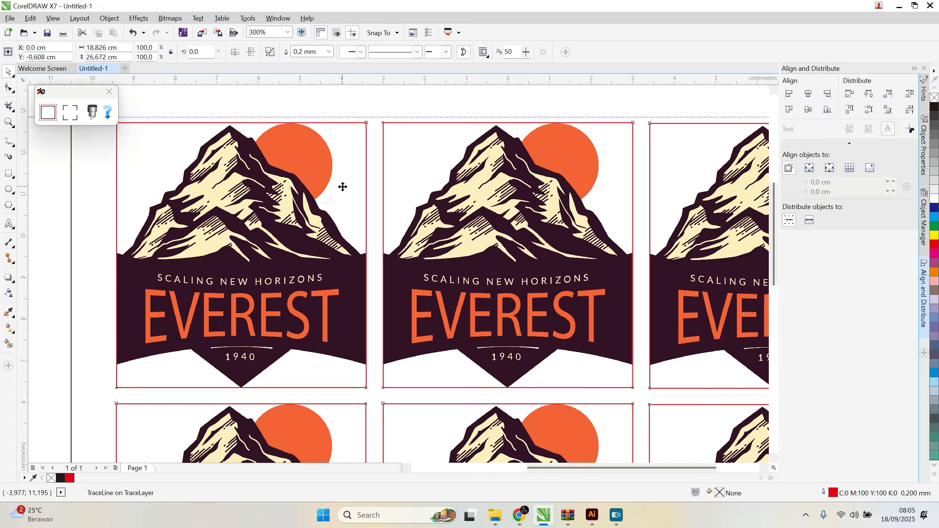
{"action": "scroll", "coordinate": [343, 186], "scroll_direction": "down", "scroll_amount": 2}
{"action": "scroll", "coordinate": [343, 186], "scroll_direction": "up", "scroll_amount": 1}
{"action": "scroll", "coordinate": [343, 186], "scroll_direction": "down", "scroll_amount": 1}
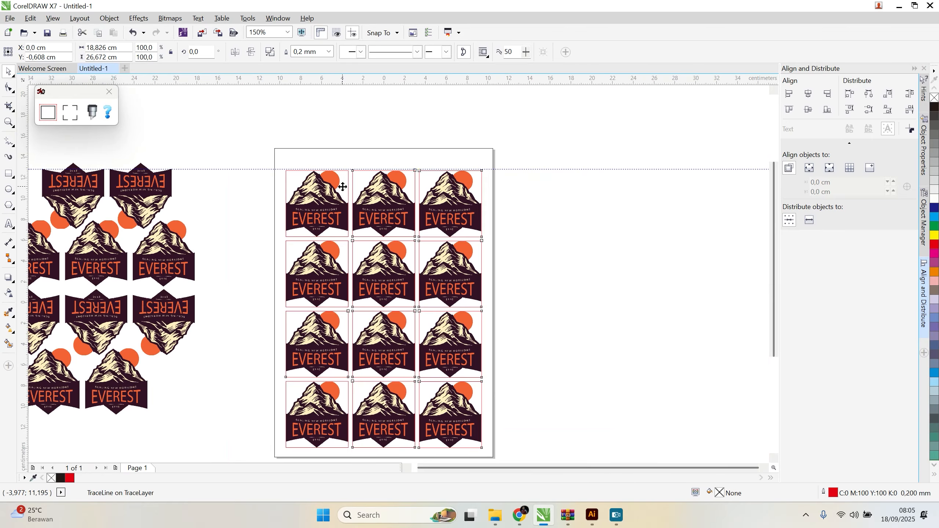
{"action": "left_click", "coordinate": [544, 247]}
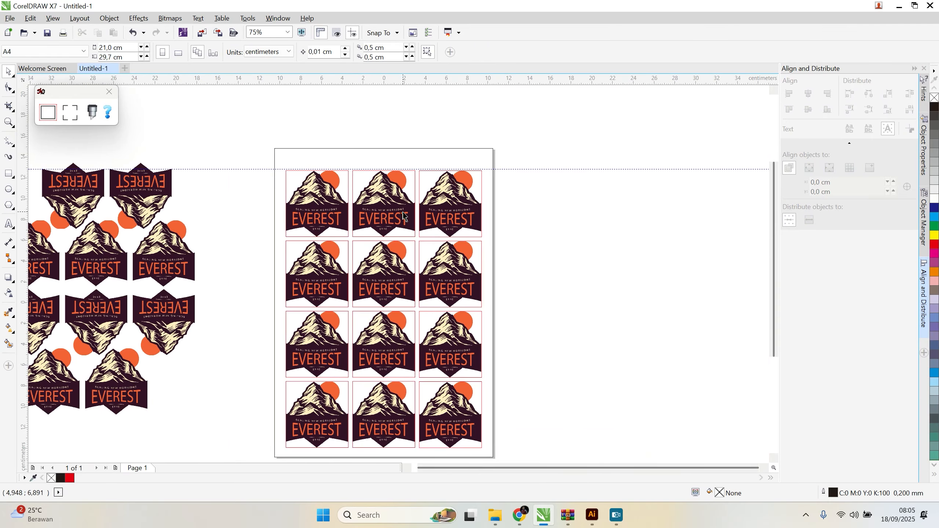
{"action": "left_click", "coordinate": [348, 158]}
{"action": "left_click", "coordinate": [390, 219]}
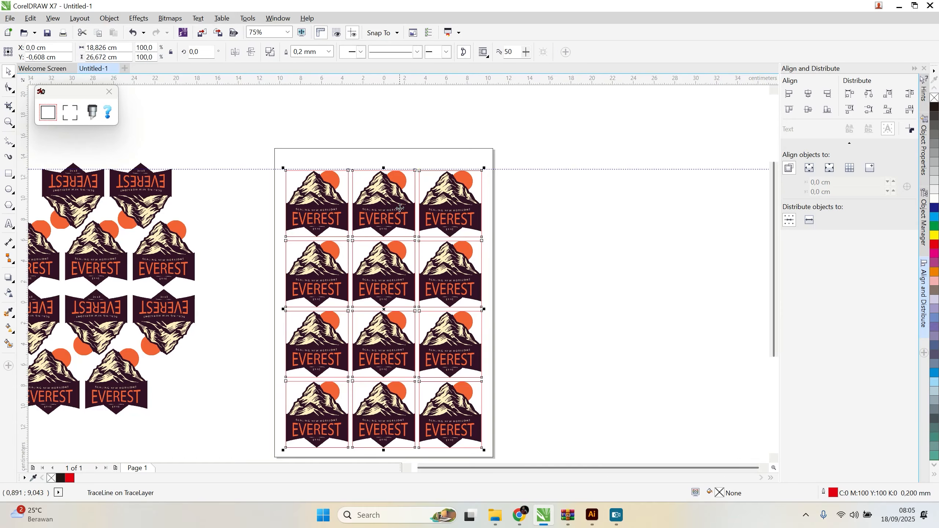
{"action": "left_click", "coordinate": [508, 214]}
{"action": "left_click", "coordinate": [471, 211]}
Step: Undo the contour trace of the logo group
{"action": "key", "text": "ctrl+z"}
{"action": "key", "text": "ctrl+z"}
{"action": "key", "text": "ctrl+z"}
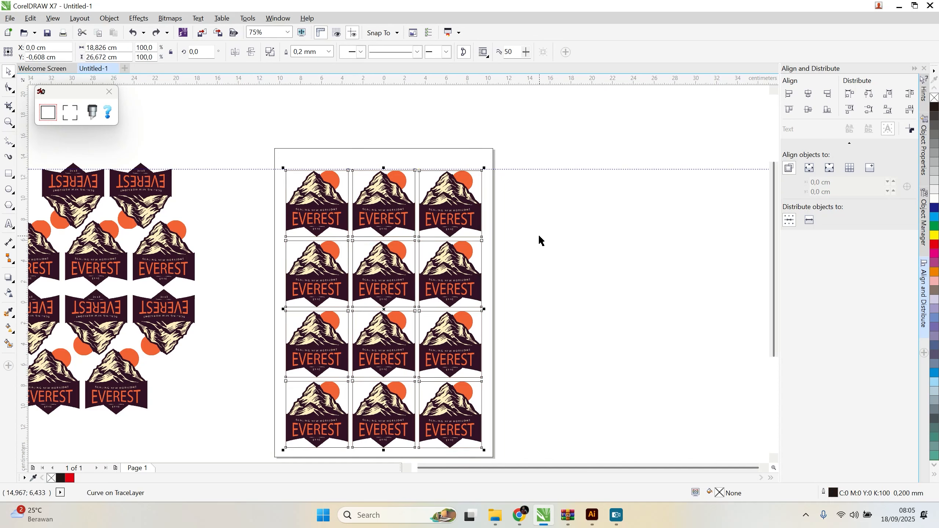
{"action": "key", "text": "ctrl+z"}
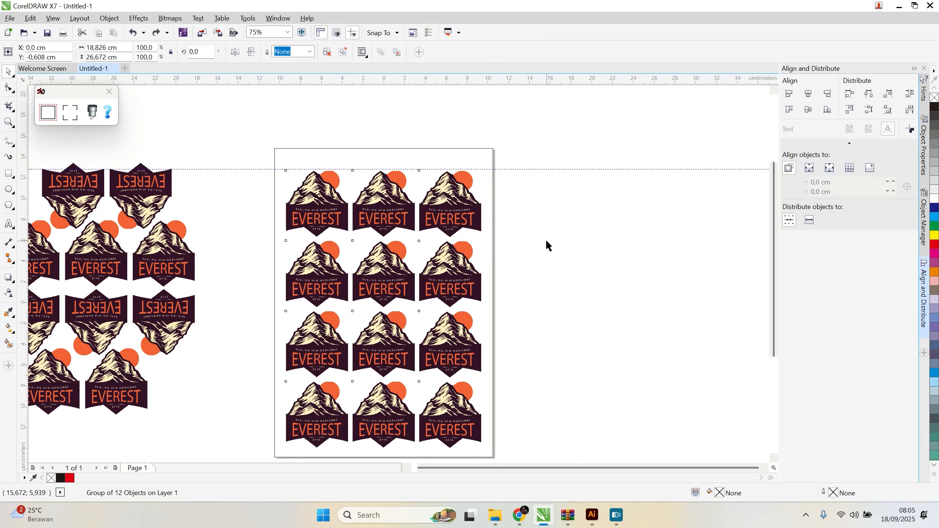
Step: Ungroup the logos and delete all of them on the page except the one in the upper-left corner
{"action": "left_click", "coordinate": [461, 214]}
{"action": "key", "text": "ctrl+u"}
{"action": "left_click", "coordinate": [383, 190]}
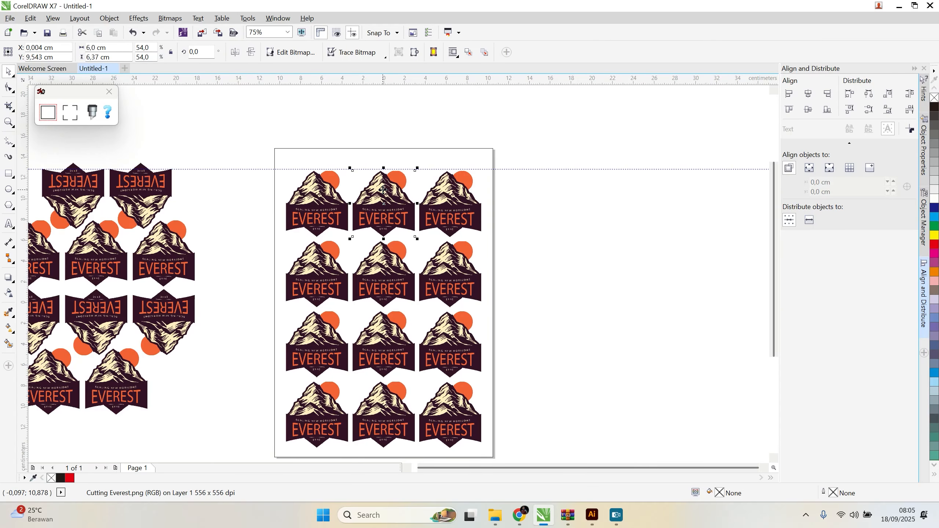
{"action": "key", "text": "Delete"}
{"action": "left_click_drag", "start_coordinate": [366, 124], "coordinate": [553, 448]}
{"action": "key", "text": "Delete"}
{"action": "left_click_drag", "start_coordinate": [524, 237], "coordinate": [255, 433]}
{"action": "key", "text": "Delete"}
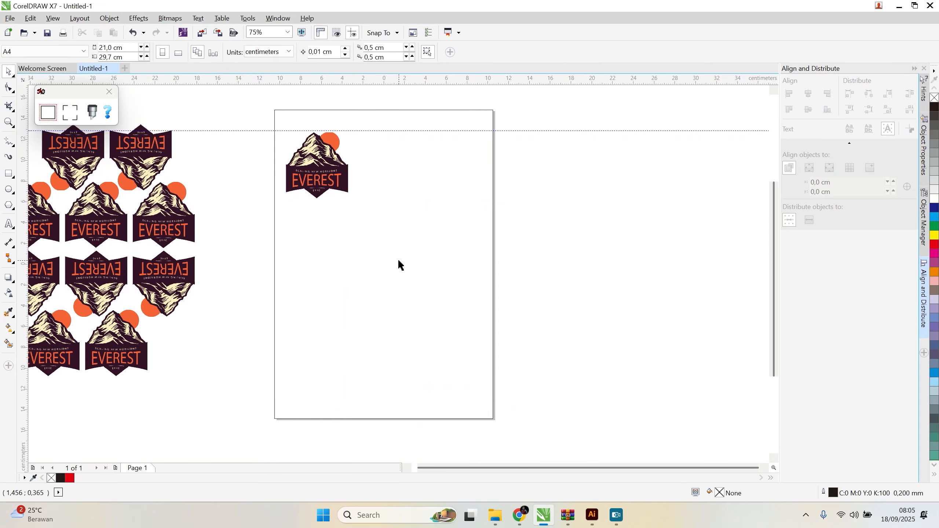
Step: Duplicate the remaining Everest logo about 7.7 cm to its right at the same height
{"action": "scroll", "coordinate": [317, 170], "scroll_direction": "up", "scroll_amount": 3}
{"action": "scroll", "coordinate": [370, 185], "scroll_direction": "down", "scroll_amount": 2}
{"action": "scroll", "coordinate": [390, 162], "scroll_direction": "up", "scroll_amount": 2}
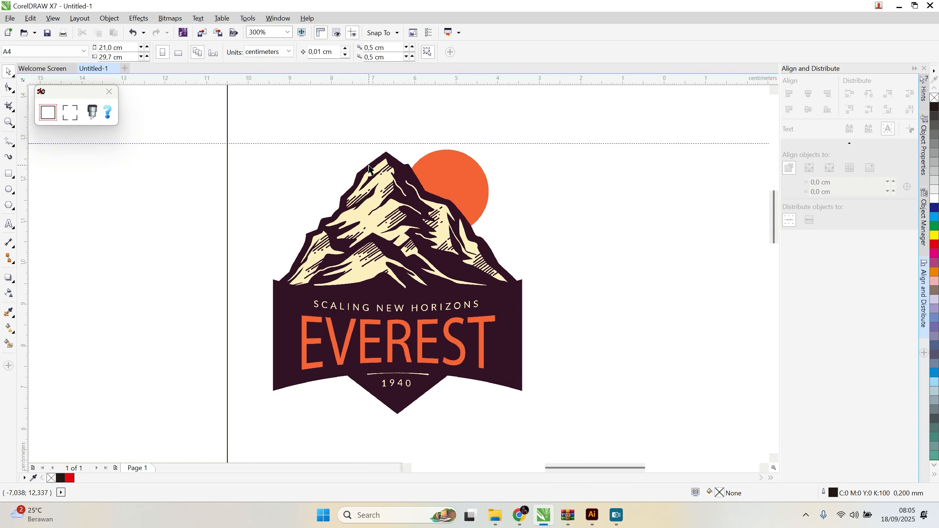
{"action": "left_click", "coordinate": [404, 209]}
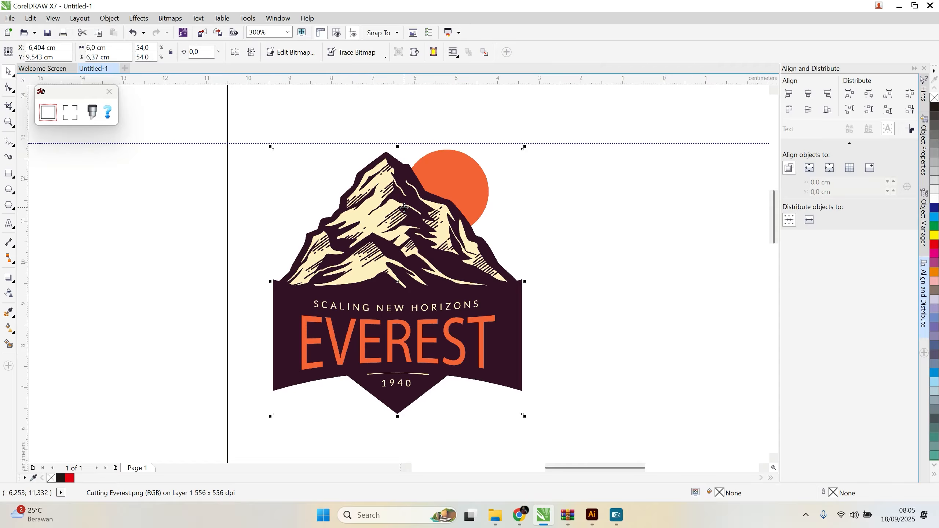
{"action": "scroll", "coordinate": [281, 236], "scroll_direction": "down", "scroll_amount": 3}
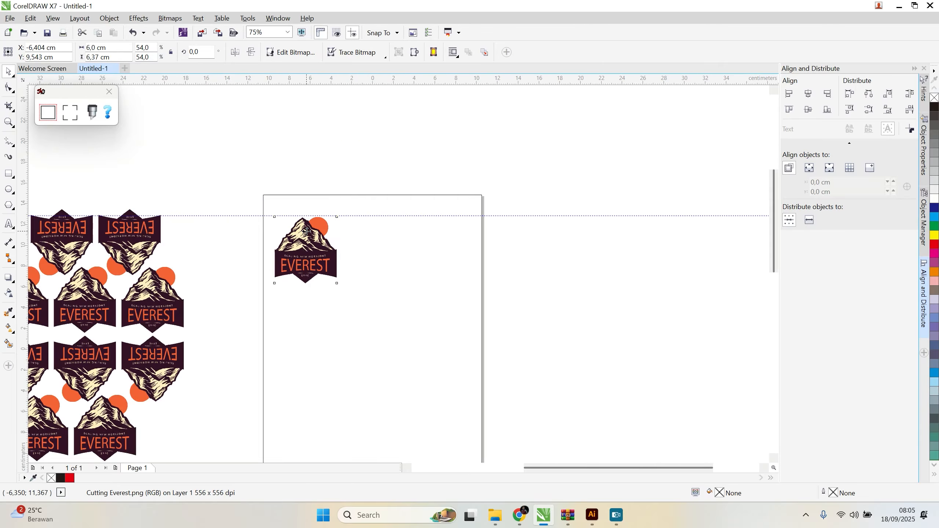
{"action": "scroll", "coordinate": [311, 233], "scroll_direction": "up", "scroll_amount": 2}
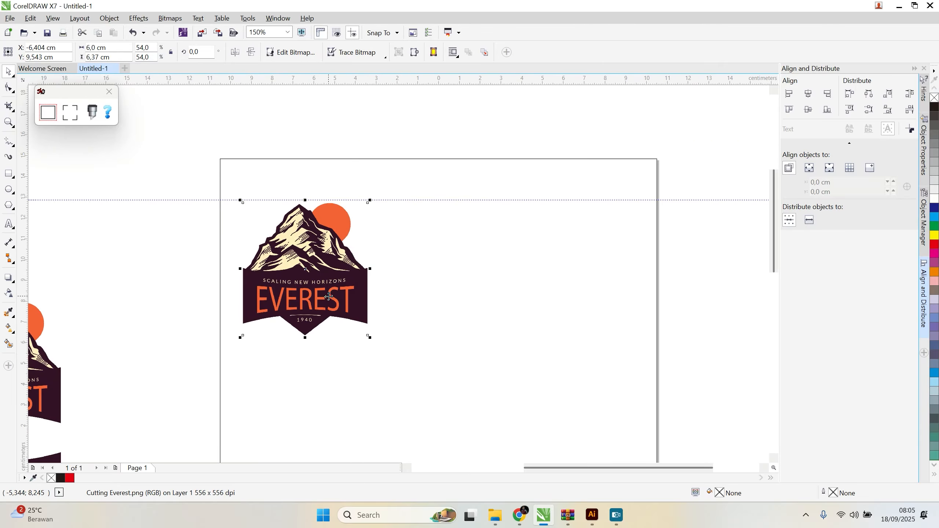
{"action": "left_click_drag", "start_coordinate": [329, 296], "coordinate": [488, 301]}
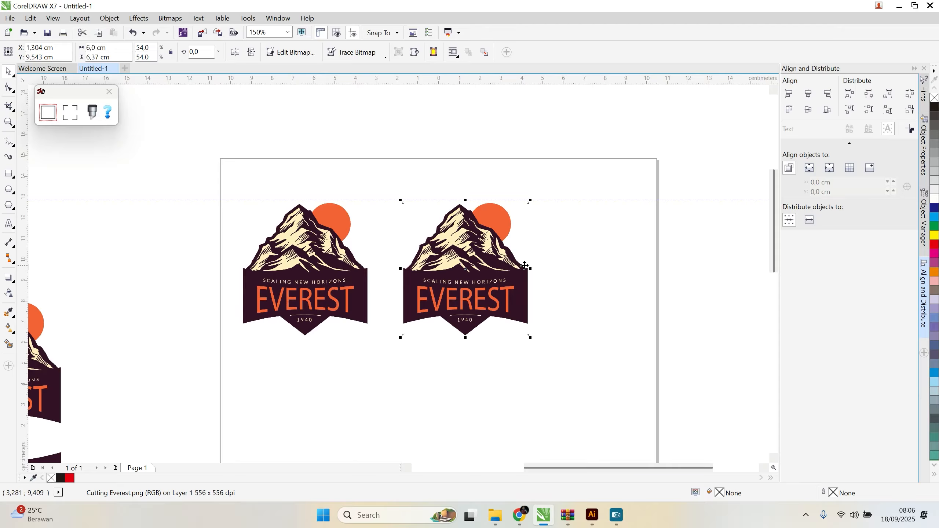
Step: Convert the duplicated bitmap logo to vector shapes with Quick Trace
{"action": "left_click", "coordinate": [601, 279]}
{"action": "left_click", "coordinate": [481, 267]}
{"action": "right_click", "coordinate": [480, 267]}
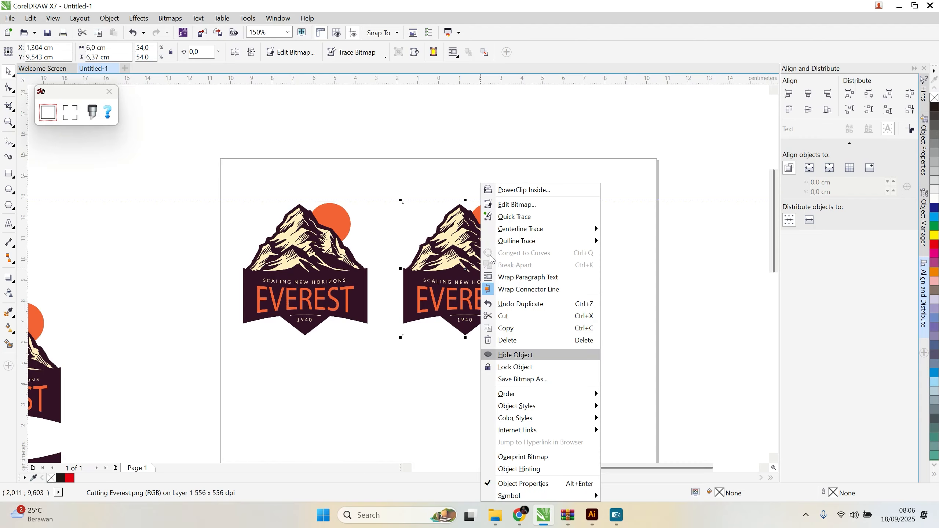
{"action": "left_click", "coordinate": [505, 218]}
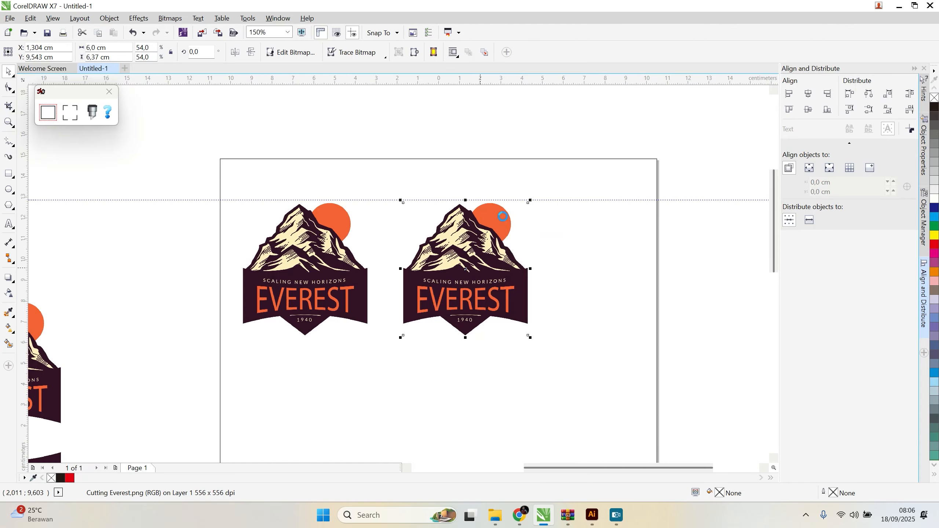
Step: Examine the traced logo's edges and small lettering up close, comparing it with the original bitmap logo
{"action": "scroll", "coordinate": [499, 295], "scroll_direction": "up", "scroll_amount": 3}
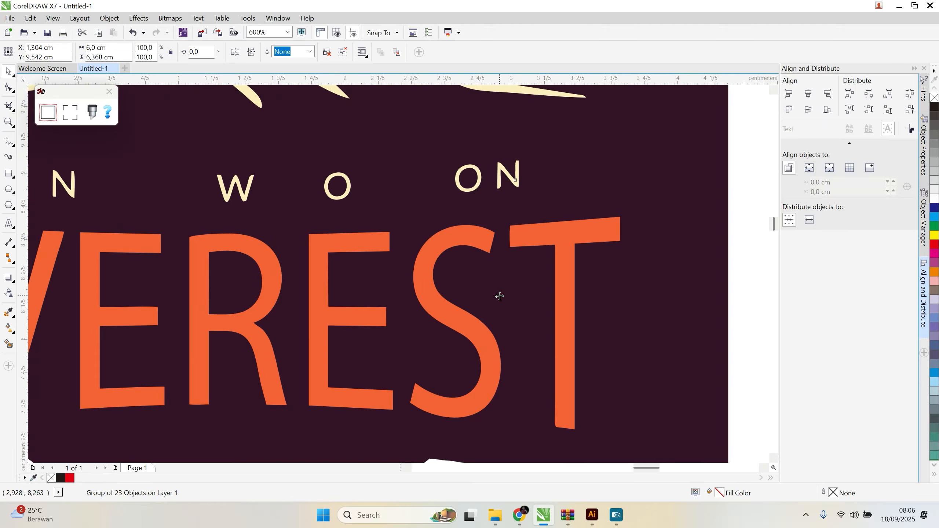
{"action": "scroll", "coordinate": [496, 295], "scroll_direction": "down", "scroll_amount": 2}
{"action": "left_click", "coordinate": [603, 284]}
{"action": "scroll", "coordinate": [184, 235], "scroll_direction": "up", "scroll_amount": 9}
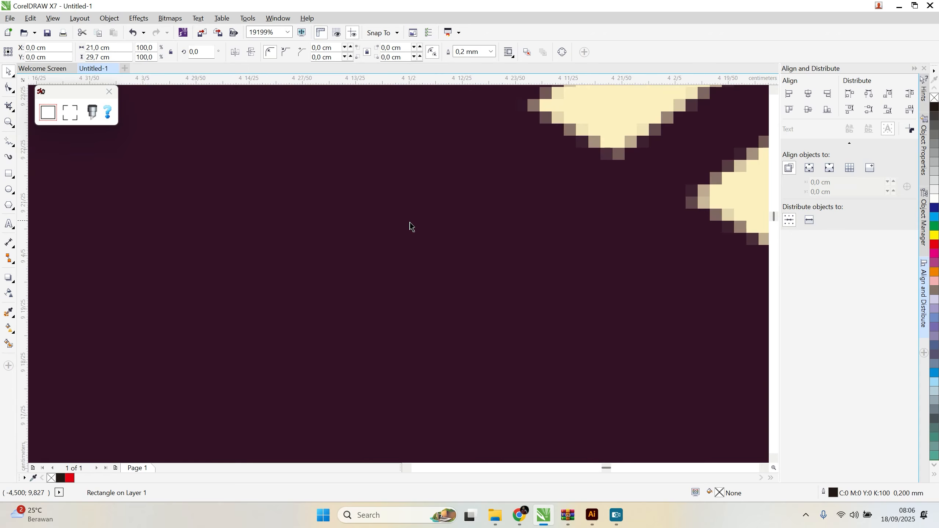
{"action": "scroll", "coordinate": [458, 184], "scroll_direction": "down", "scroll_amount": 10}
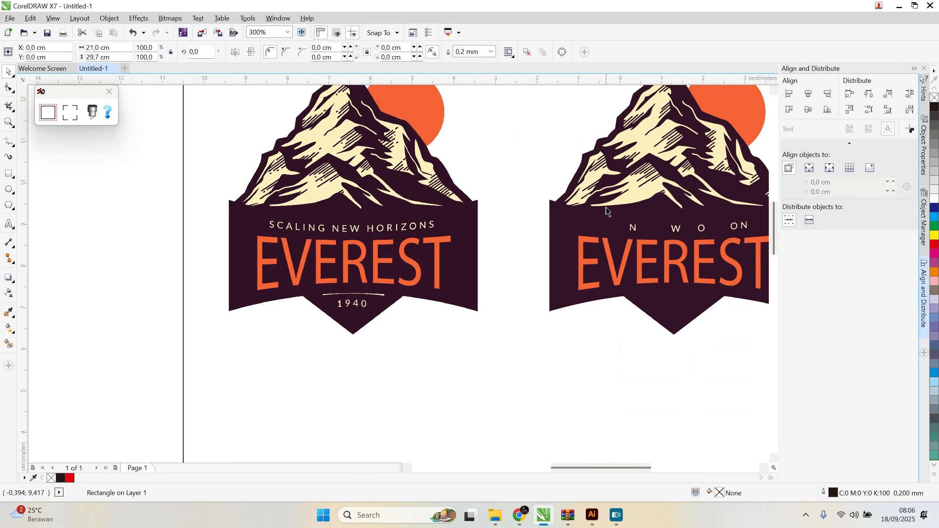
{"action": "scroll", "coordinate": [723, 180], "scroll_direction": "up", "scroll_amount": 5}
{"action": "scroll", "coordinate": [656, 140], "scroll_direction": "up", "scroll_amount": 4}
{"action": "scroll", "coordinate": [627, 218], "scroll_direction": "down", "scroll_amount": 4}
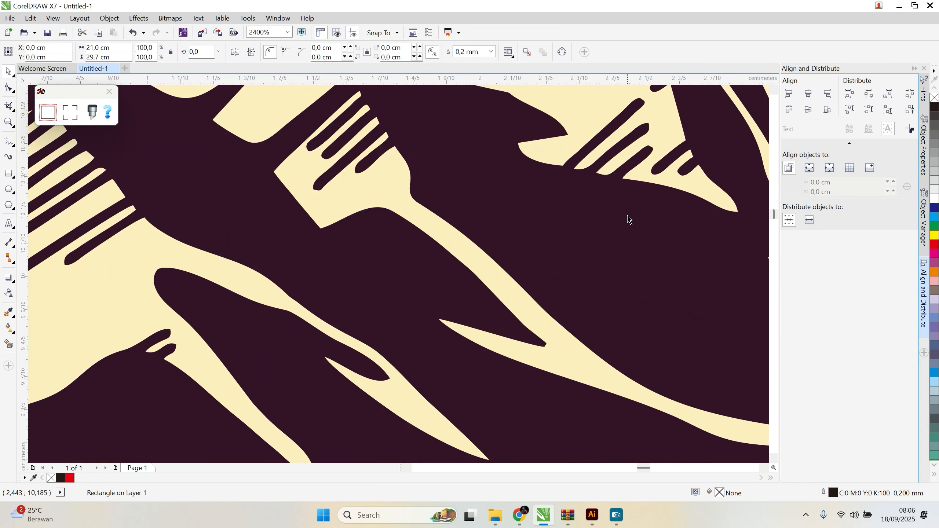
{"action": "scroll", "coordinate": [641, 157], "scroll_direction": "up", "scroll_amount": 5}
{"action": "scroll", "coordinate": [642, 158], "scroll_direction": "down", "scroll_amount": 12}
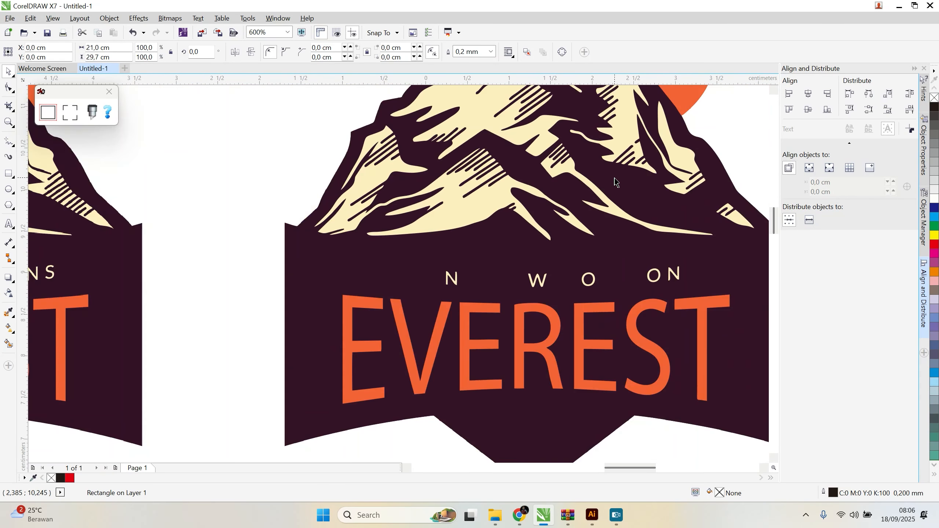
{"action": "scroll", "coordinate": [655, 123], "scroll_direction": "down", "scroll_amount": 3}
{"action": "scroll", "coordinate": [598, 192], "scroll_direction": "up", "scroll_amount": 5}
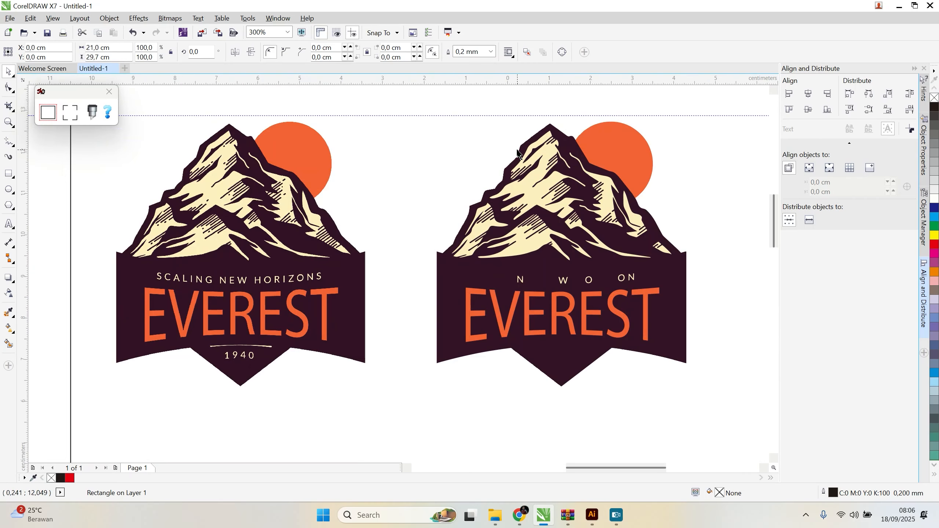
Step: Fill the whole traced logo group with black, and undo the fill
{"action": "left_click", "coordinate": [588, 210]}
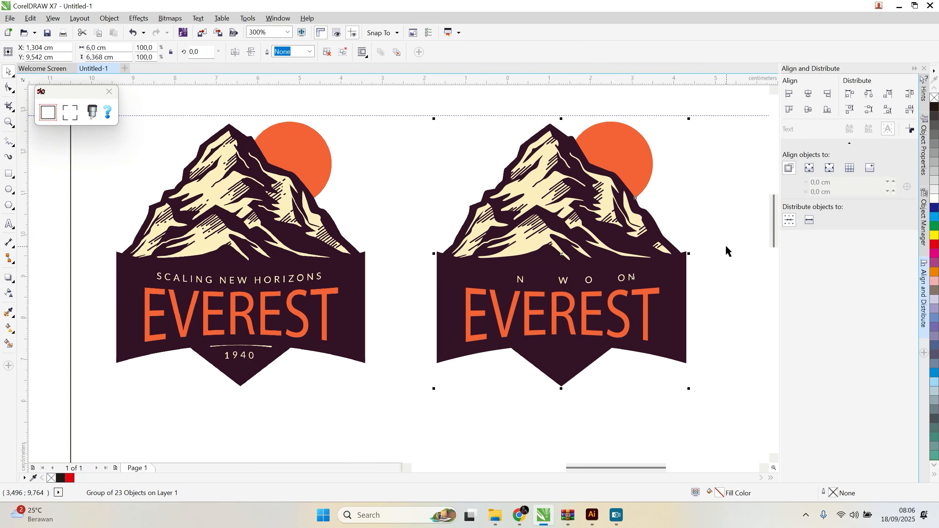
{"action": "scroll", "coordinate": [407, 229], "scroll_direction": "down", "scroll_amount": 3}
{"action": "scroll", "coordinate": [406, 229], "scroll_direction": "up", "scroll_amount": 4}
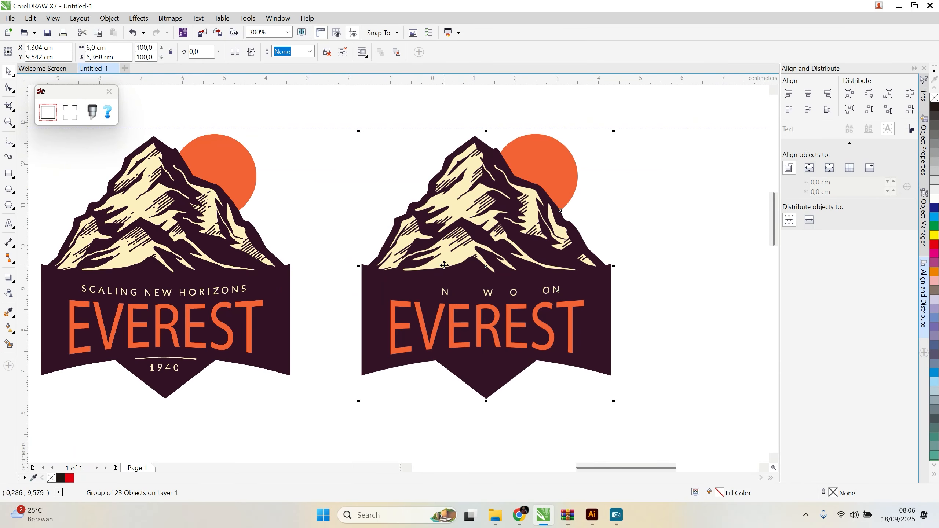
{"action": "scroll", "coordinate": [495, 266], "scroll_direction": "down", "scroll_amount": 4}
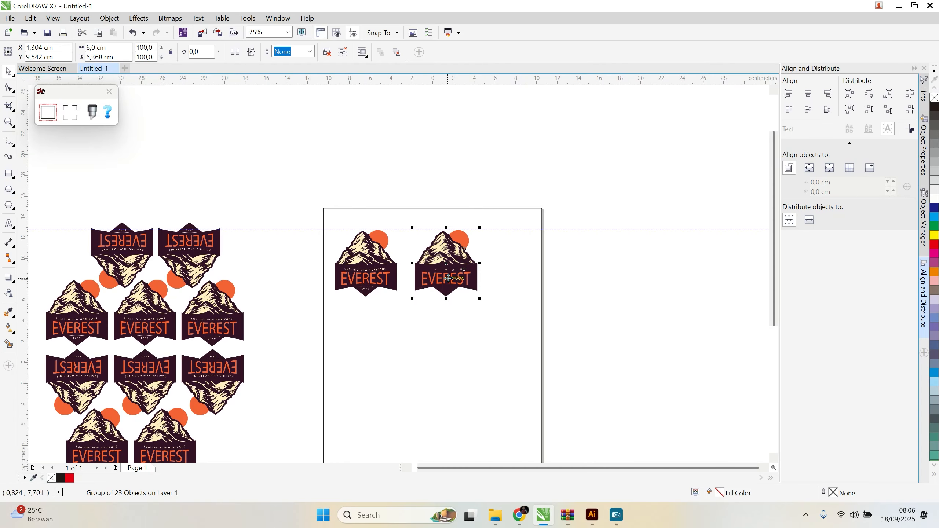
{"action": "left_click", "coordinate": [934, 107]}
{"action": "scroll", "coordinate": [449, 255], "scroll_direction": "up", "scroll_amount": 4}
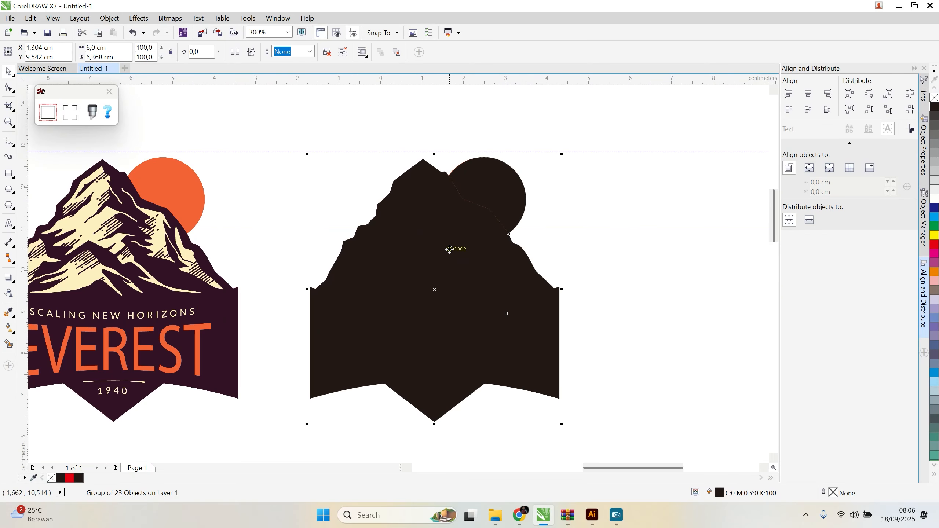
{"action": "key", "text": "ctrl+z"}
Step: Ungroup all objects of the traced logo
{"action": "left_click", "coordinate": [579, 245]}
{"action": "left_click", "coordinate": [508, 216]}
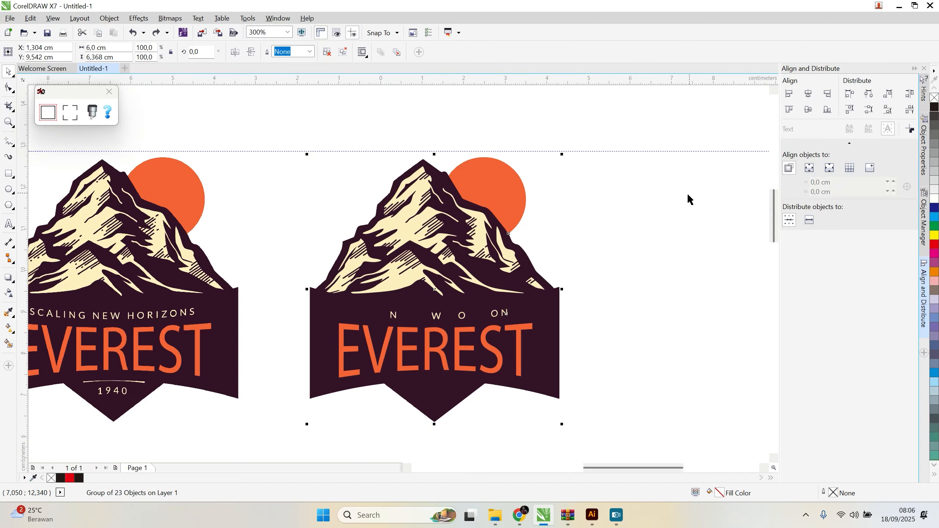
{"action": "right_click", "coordinate": [458, 204]}
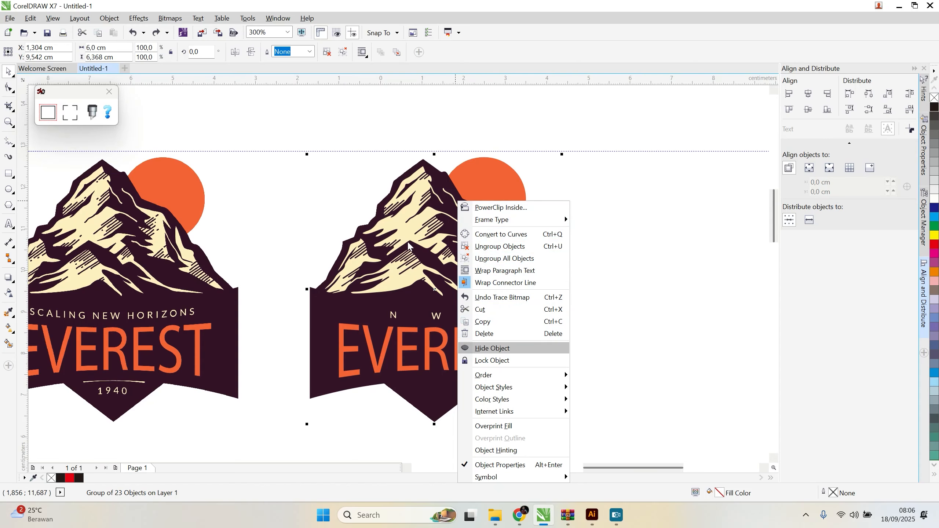
{"action": "left_click", "coordinate": [519, 259]}
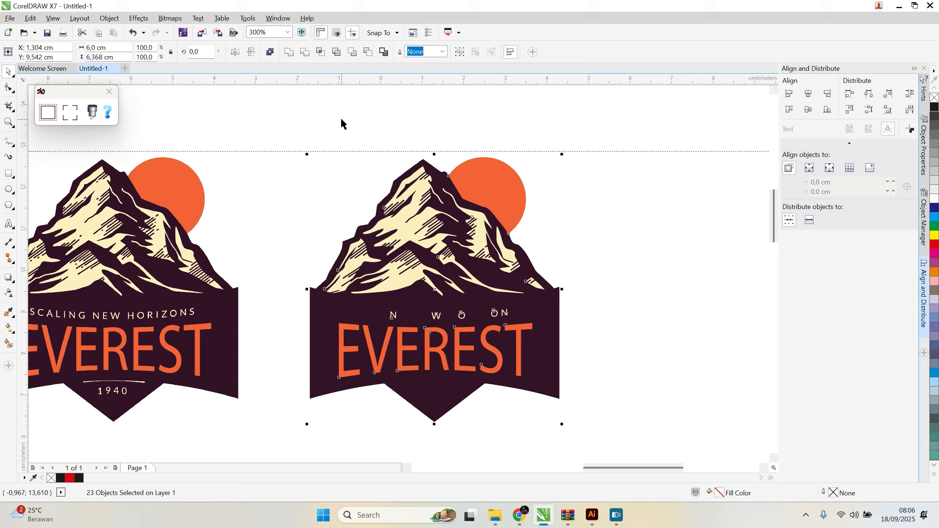
{"action": "left_click", "coordinate": [389, 180]}
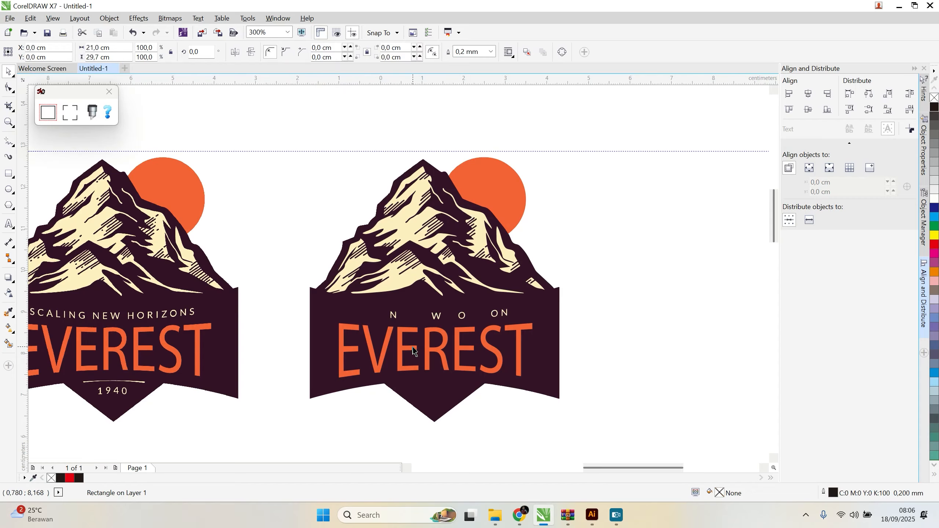
Step: Try moving separate pieces of the traced logo, such as the letter V of EVEREST, and undo the moves
{"action": "left_click", "coordinate": [395, 340]}
{"action": "left_click_drag", "start_coordinate": [394, 341], "coordinate": [520, 365]}
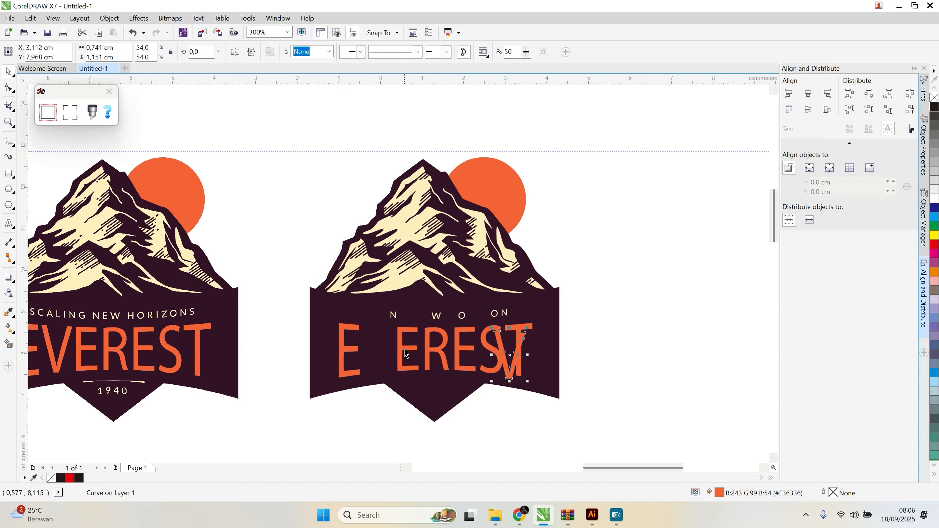
{"action": "left_click_drag", "start_coordinate": [405, 352], "coordinate": [413, 303]}
{"action": "left_click_drag", "start_coordinate": [464, 246], "coordinate": [450, 298]}
{"action": "key", "text": "ctrl+z"}
{"action": "key", "text": "ctrl+z"}
{"action": "key", "text": "ctrl+z"}
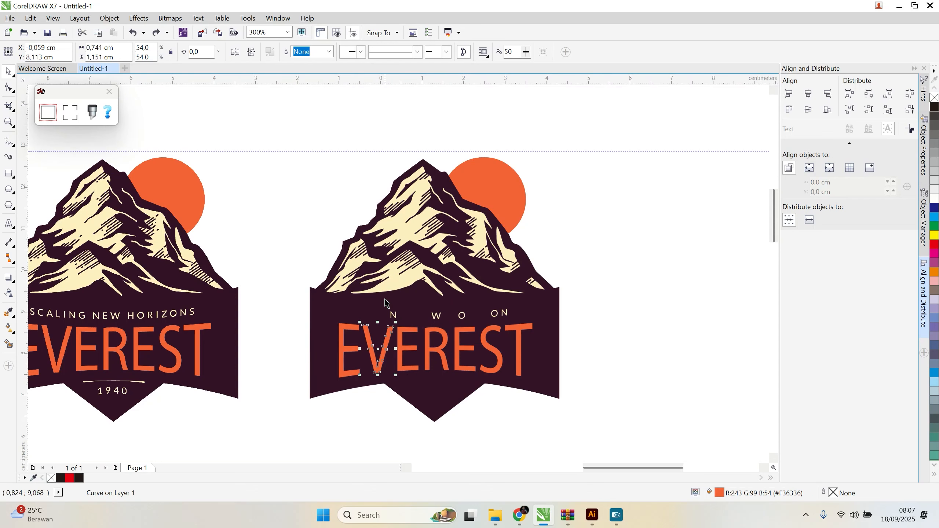
{"action": "left_click_drag", "start_coordinate": [266, 131], "coordinate": [519, 360]}
{"action": "key", "text": "ctrl+z"}
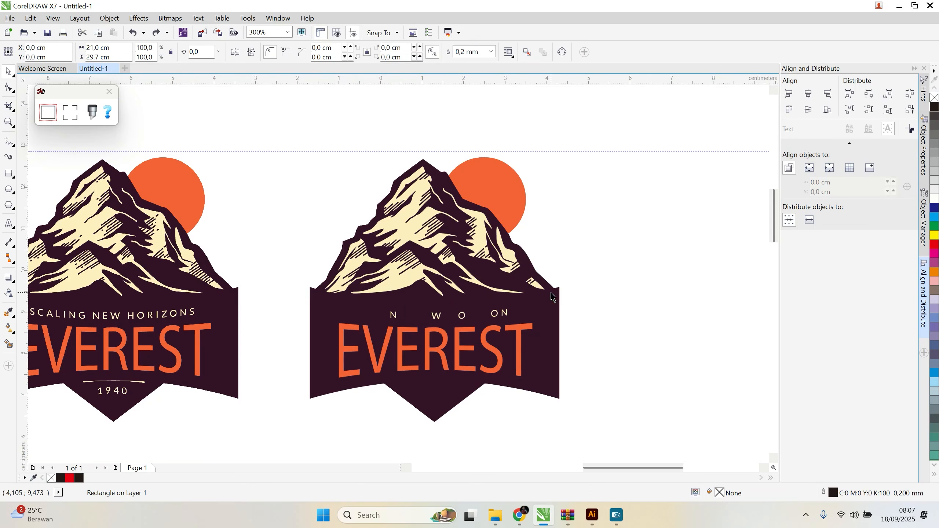
Step: Try to weld all selected objects of the traced logo into one shape, and undo the operation
{"action": "scroll", "coordinate": [551, 293], "scroll_direction": "down", "scroll_amount": 2}
{"action": "left_click", "coordinate": [483, 219]}
{"action": "left_click_drag", "start_coordinate": [478, 218], "coordinate": [572, 356]}
{"action": "scroll", "coordinate": [562, 305], "scroll_direction": "up", "scroll_amount": 4}
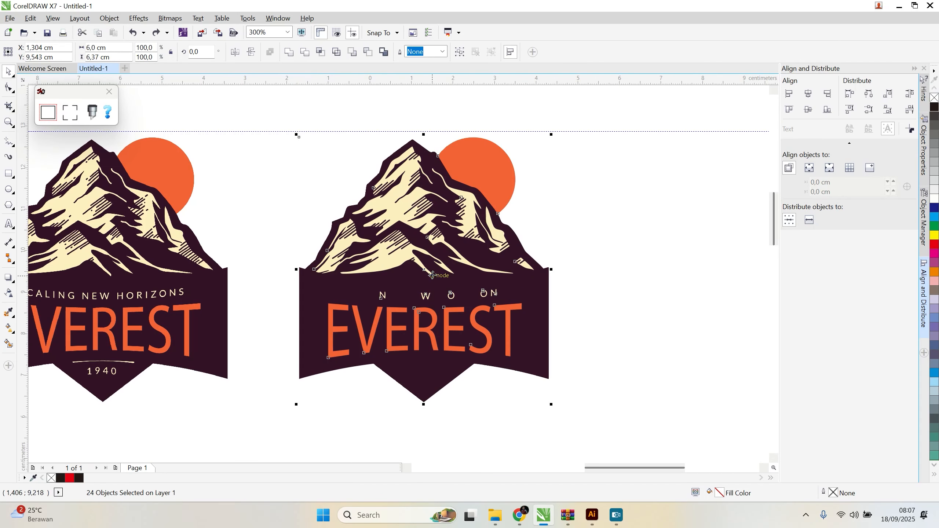
{"action": "scroll", "coordinate": [414, 306], "scroll_direction": "down", "scroll_amount": 2}
{"action": "left_click_drag", "start_coordinate": [331, 151], "coordinate": [537, 398]}
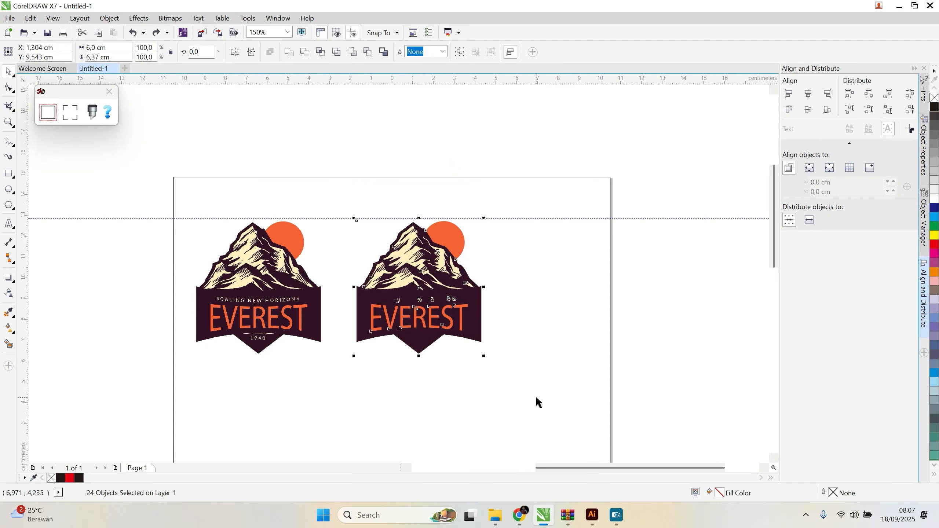
{"action": "left_click", "coordinate": [289, 54]}
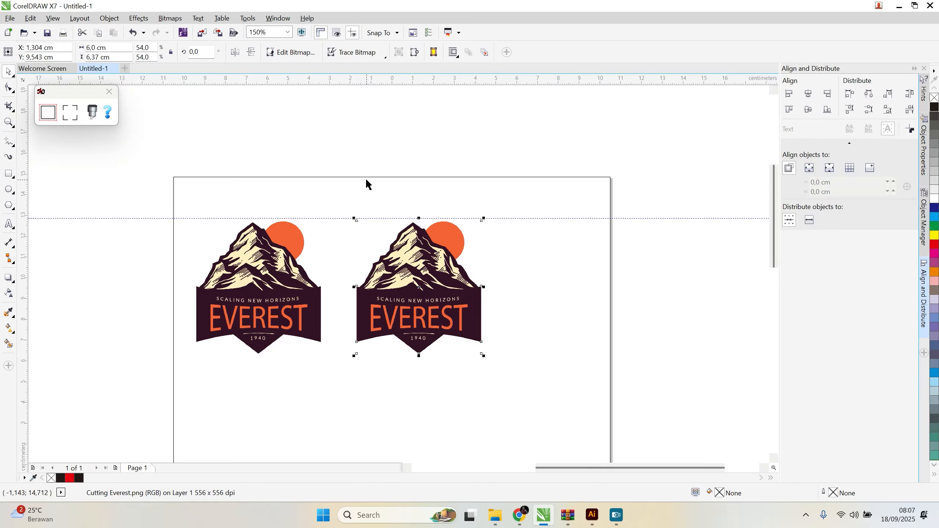
{"action": "key", "text": "ctrl+z"}
Step: Delete the large cream highlight shapes from the traced logo's mountain
{"action": "left_click", "coordinate": [398, 112]}
{"action": "scroll", "coordinate": [432, 308], "scroll_direction": "up", "scroll_amount": 1}
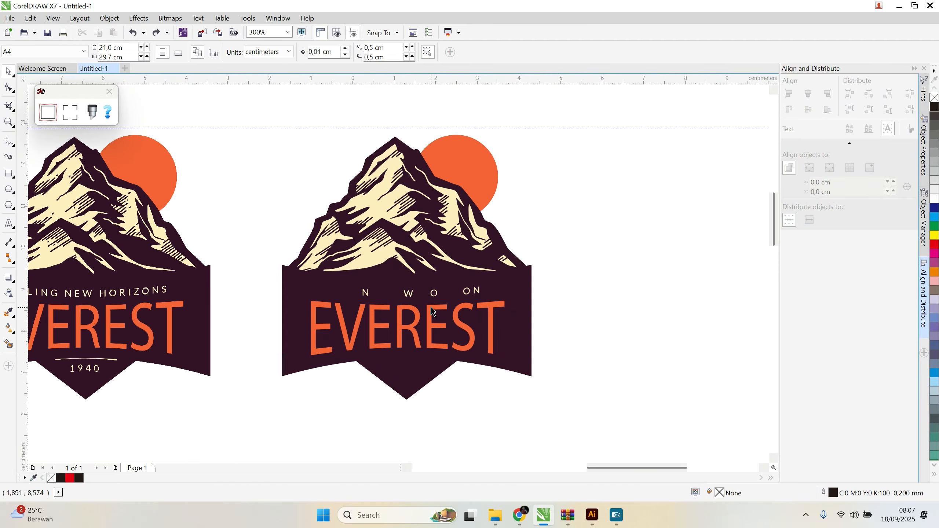
{"action": "left_click", "coordinate": [393, 251]}
{"action": "key", "text": "Delete"}
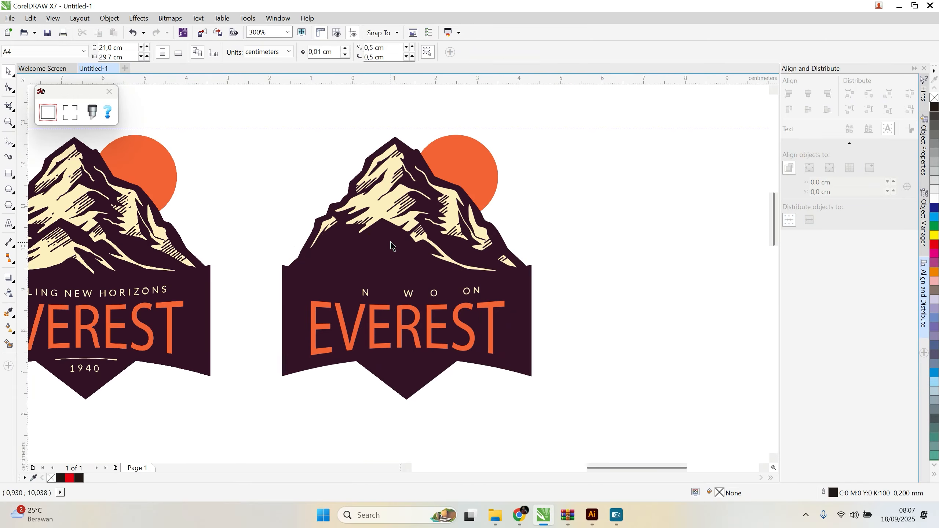
{"action": "left_click", "coordinate": [387, 212]}
{"action": "key", "text": "Delete"}
{"action": "left_click", "coordinate": [333, 228]}
{"action": "key", "text": "Delete"}
{"action": "left_click", "coordinate": [442, 196]}
{"action": "key", "text": "Delete"}
{"action": "left_click", "coordinate": [454, 268]}
{"action": "key", "text": "Delete"}
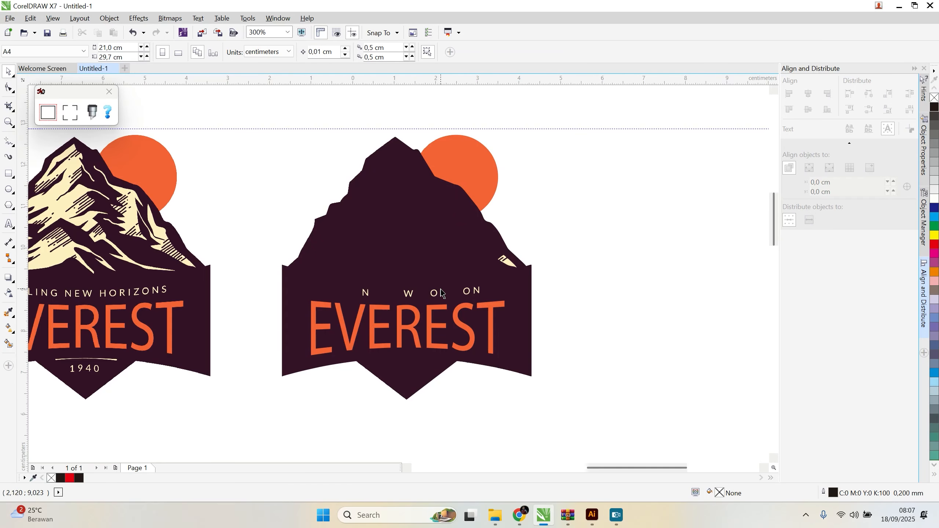
Step: Delete all lettering and the last small cream highlight from the traced logo, keeping only the dark badge and orange sun
{"action": "left_click", "coordinate": [244, 282]}
{"action": "left_click", "coordinate": [346, 322]}
{"action": "key", "text": "Delete"}
{"action": "left_click", "coordinate": [366, 293]}
{"action": "key", "text": "Delete"}
{"action": "scroll", "coordinate": [365, 288], "scroll_direction": "down", "scroll_amount": 2}
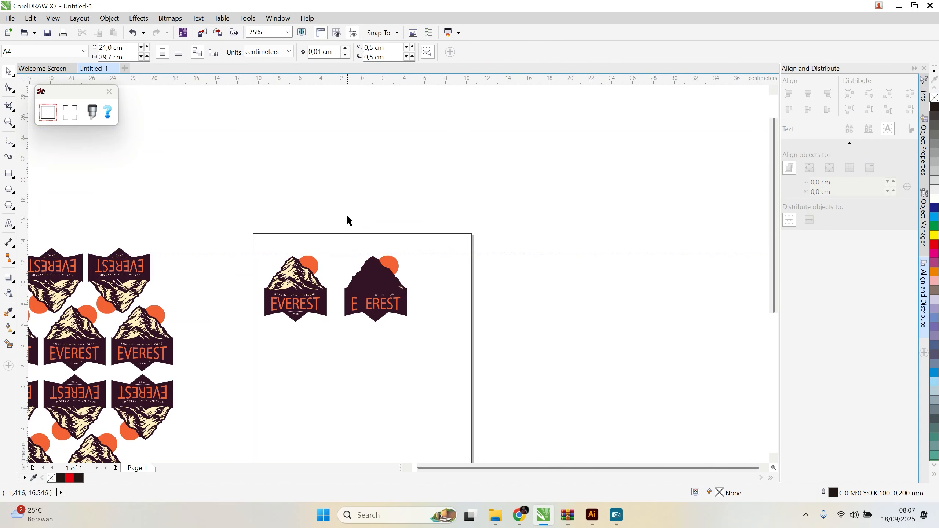
{"action": "left_click_drag", "start_coordinate": [509, 277], "coordinate": [339, 352]}
{"action": "left_click", "coordinate": [549, 307]}
{"action": "left_click", "coordinate": [450, 278]}
{"action": "key", "text": "Delete"}
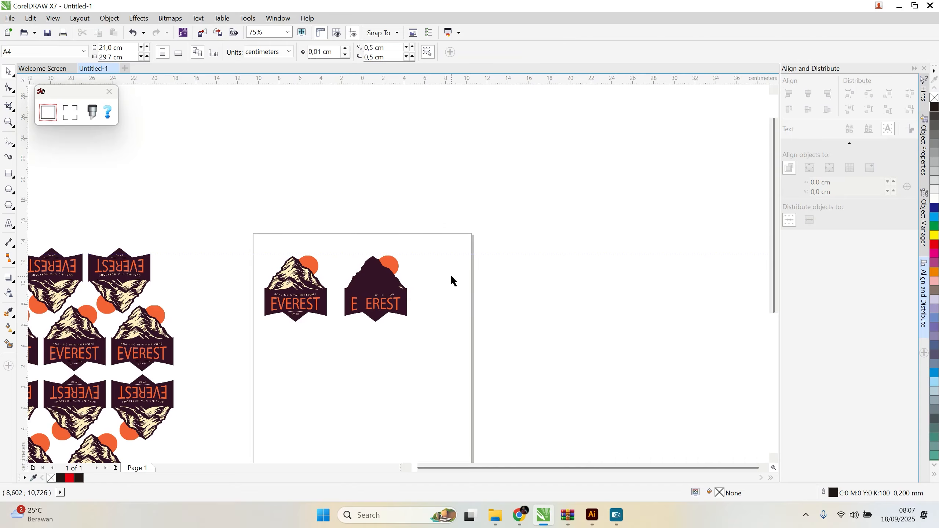
{"action": "scroll", "coordinate": [421, 279], "scroll_direction": "up", "scroll_amount": 3}
{"action": "scroll", "coordinate": [421, 289], "scroll_direction": "down", "scroll_amount": 3}
{"action": "scroll", "coordinate": [420, 296], "scroll_direction": "up", "scroll_amount": 2}
{"action": "left_click_drag", "start_coordinate": [440, 252], "coordinate": [137, 432]}
{"action": "key", "text": "Delete"}
Step: Weld the orange sun and the dark mountain badge into one silhouette
{"action": "left_click", "coordinate": [338, 195]}
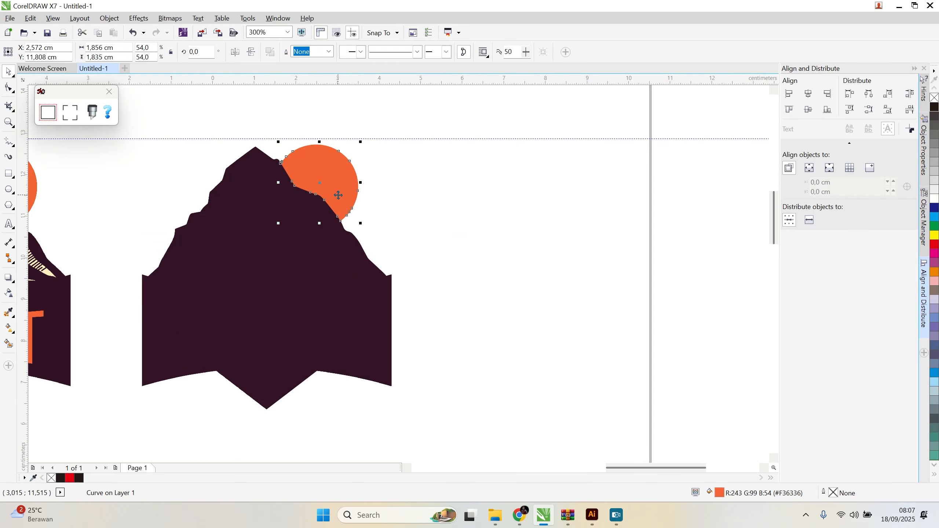
{"action": "left_click", "coordinate": [321, 260], "text": "shift"}
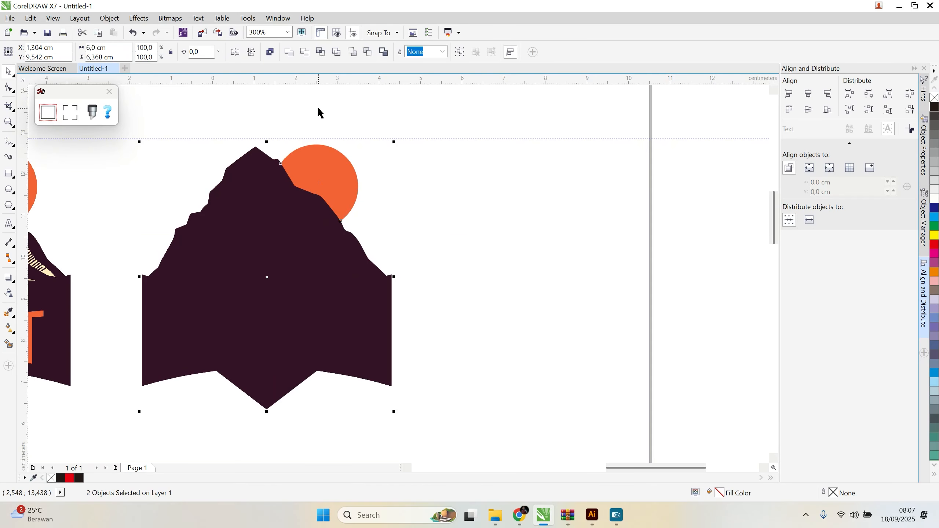
{"action": "left_click", "coordinate": [292, 49]}
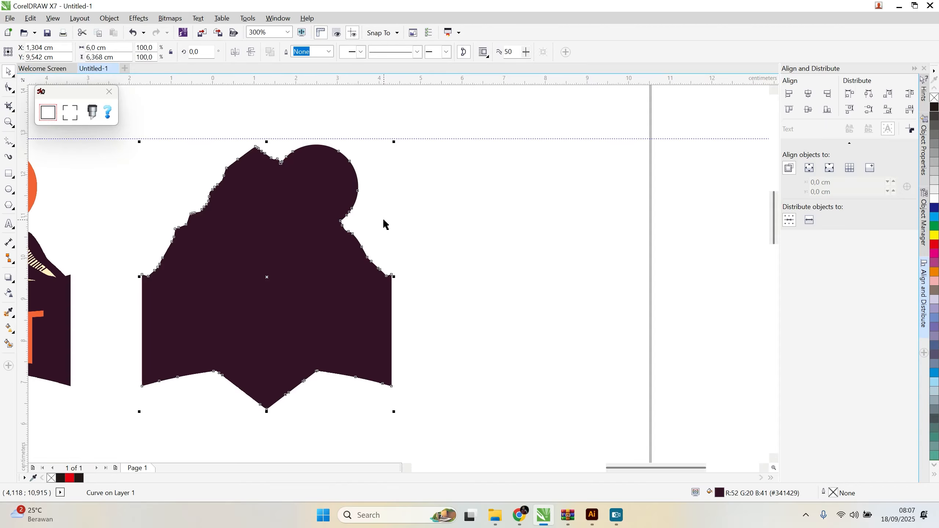
{"action": "scroll", "coordinate": [384, 222], "scroll_direction": "down", "scroll_amount": 2}
{"action": "scroll", "coordinate": [290, 234], "scroll_direction": "up", "scroll_amount": 2}
{"action": "scroll", "coordinate": [317, 328], "scroll_direction": "down", "scroll_amount": 2}
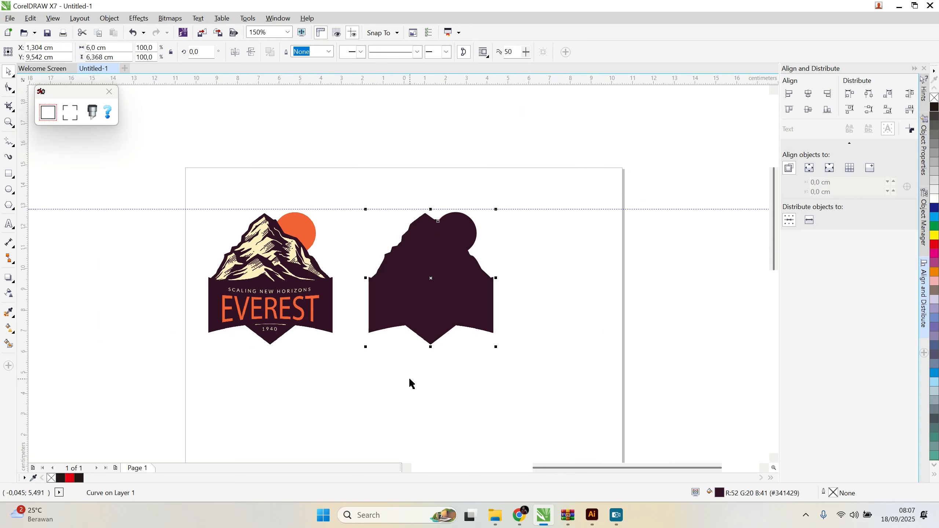
{"action": "left_click", "coordinate": [402, 364]}
{"action": "scroll", "coordinate": [419, 304], "scroll_direction": "up", "scroll_amount": 2}
{"action": "left_click", "coordinate": [184, 288]}
{"action": "right_click", "coordinate": [185, 287]}
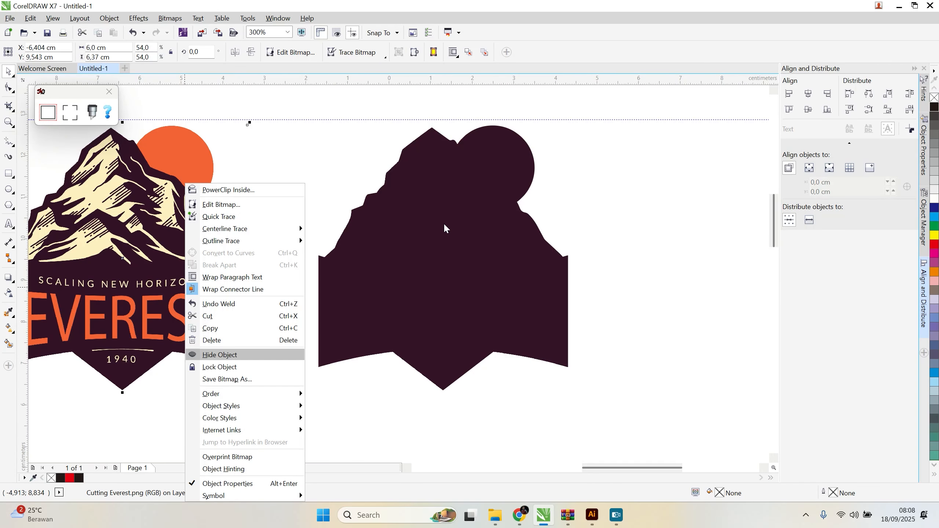
{"action": "left_click", "coordinate": [325, 146]}
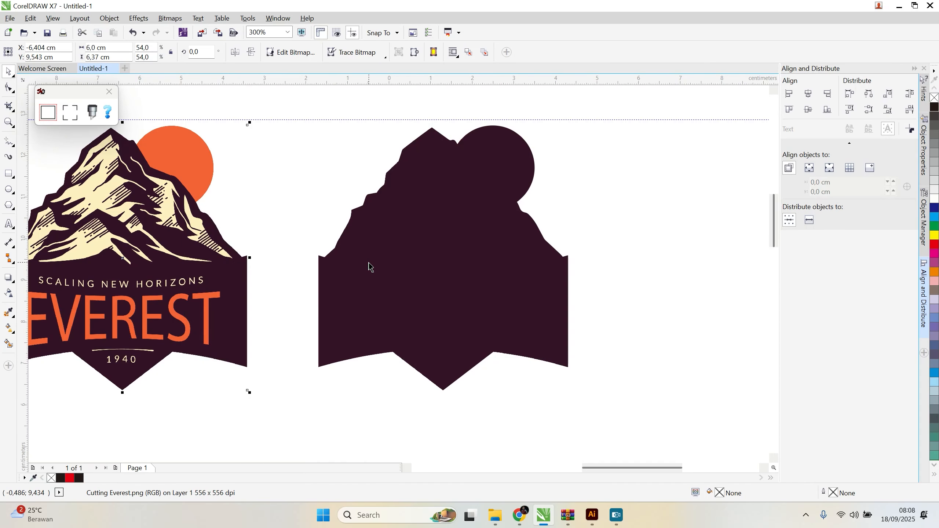
{"action": "scroll", "coordinate": [370, 266], "scroll_direction": "down", "scroll_amount": 2}
{"action": "left_click", "coordinate": [343, 252]}
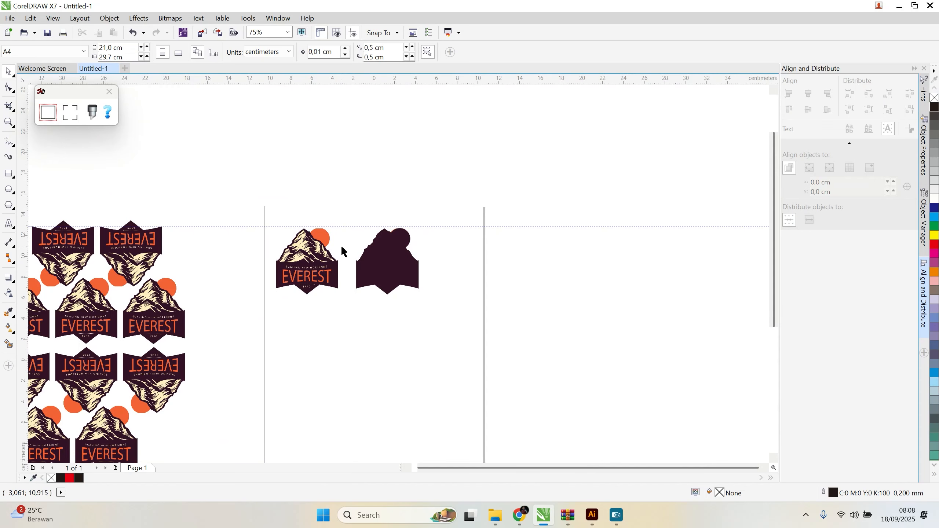
Step: PowerClip the original Everest bitmap inside the dark welded silhouette
{"action": "scroll", "coordinate": [414, 298], "scroll_direction": "up", "scroll_amount": 1}
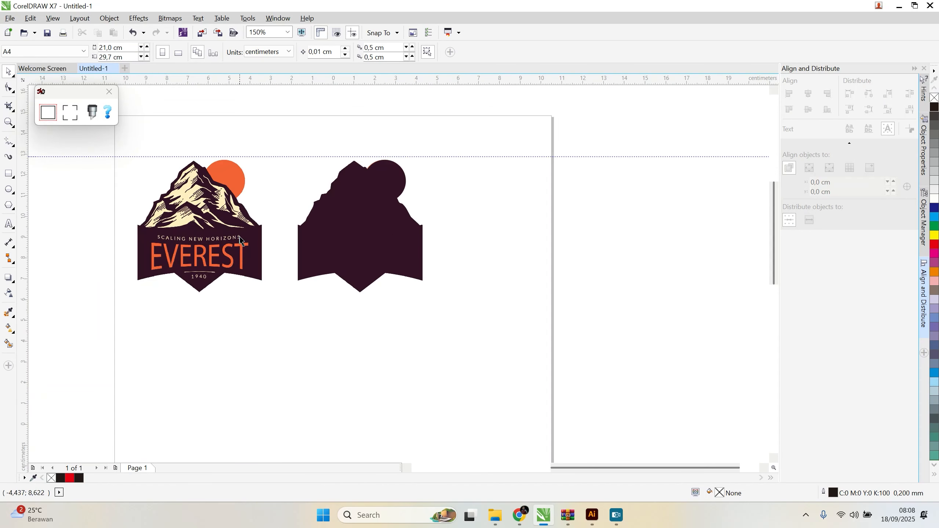
{"action": "left_click", "coordinate": [238, 229]}
{"action": "right_click", "coordinate": [238, 224]}
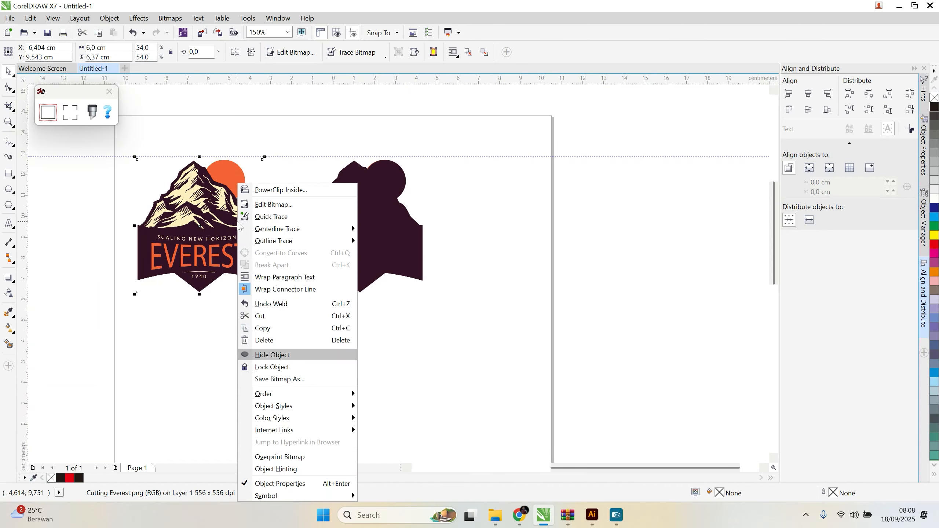
{"action": "left_click", "coordinate": [283, 191]}
{"action": "left_click", "coordinate": [338, 203]}
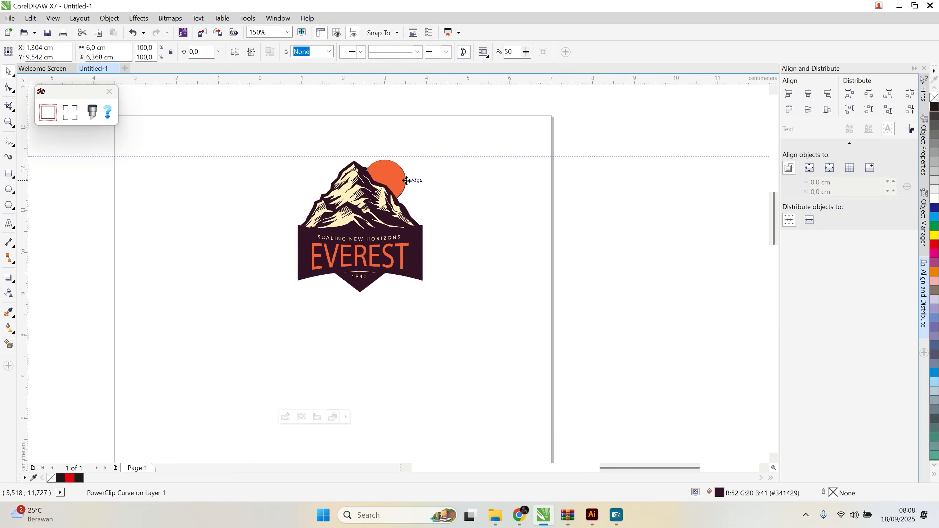
Step: Move the clipped Everest logo to the left part of the page, at about X -6.35 cm, Y 9.61 cm
{"action": "scroll", "coordinate": [405, 181], "scroll_direction": "up", "scroll_amount": 8}
{"action": "scroll", "coordinate": [405, 178], "scroll_direction": "down", "scroll_amount": 6}
{"action": "scroll", "coordinate": [329, 161], "scroll_direction": "up", "scroll_amount": 9}
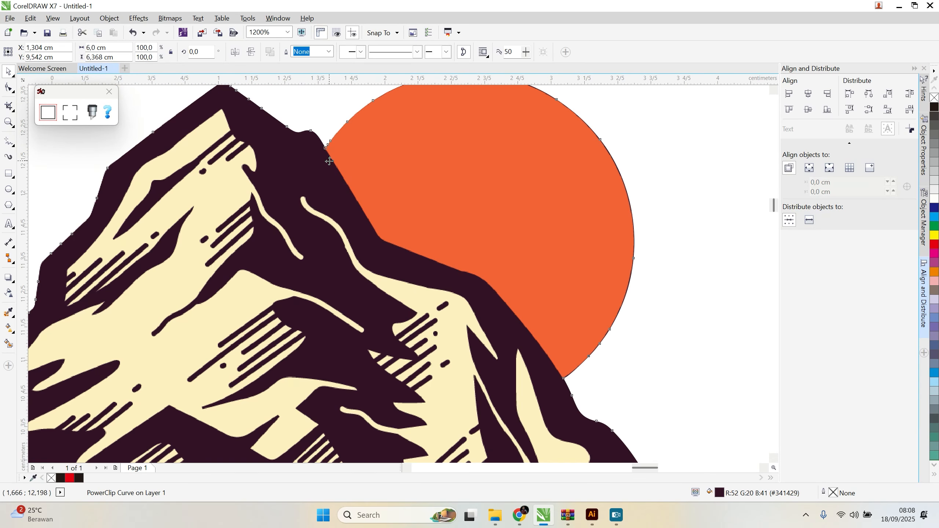
{"action": "scroll", "coordinate": [329, 161], "scroll_direction": "down", "scroll_amount": 4}
{"action": "scroll", "coordinate": [522, 237], "scroll_direction": "down", "scroll_amount": 3}
{"action": "left_click_drag", "start_coordinate": [457, 267], "coordinate": [306, 263]}
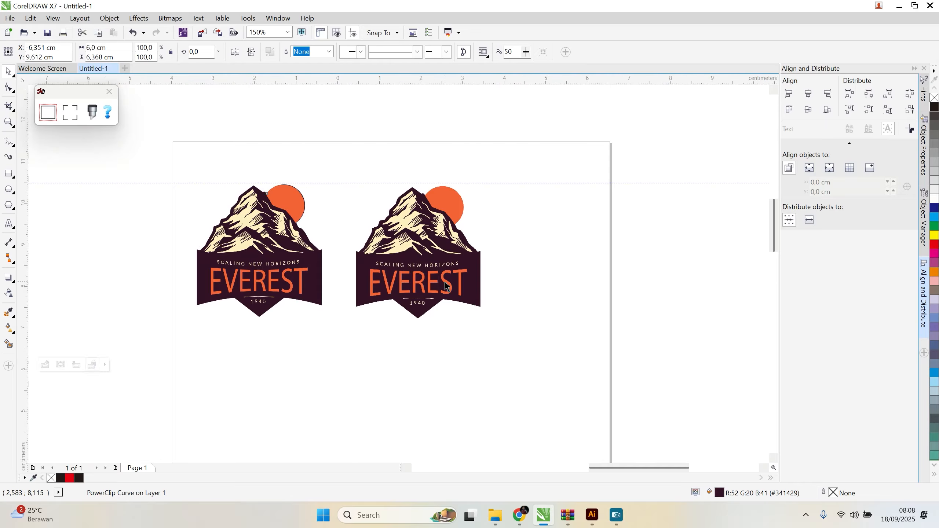
Step: Delete the leftover Everest bitmap beside the clipped logo
{"action": "scroll", "coordinate": [446, 286], "scroll_direction": "up", "scroll_amount": 2}
{"action": "left_click", "coordinate": [446, 286]}
{"action": "scroll", "coordinate": [450, 260], "scroll_direction": "up", "scroll_amount": 6}
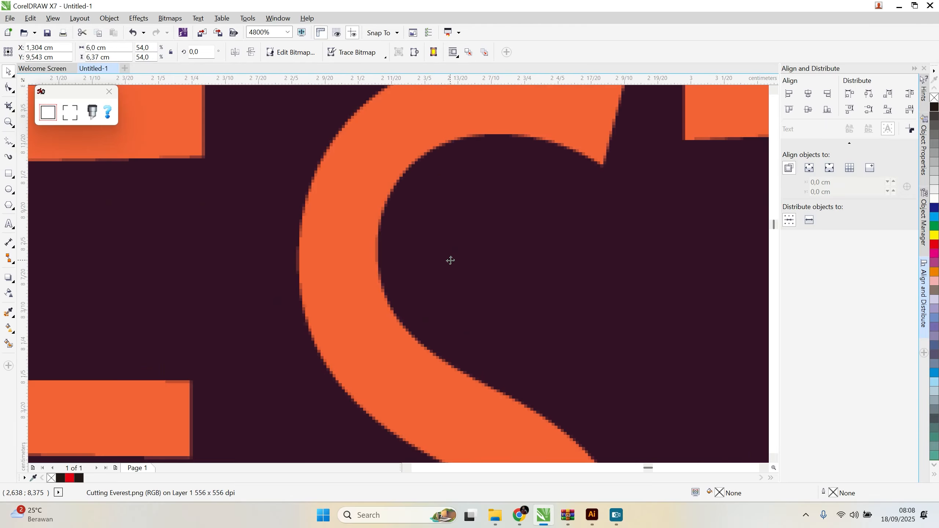
{"action": "scroll", "coordinate": [451, 260], "scroll_direction": "down", "scroll_amount": 8}
{"action": "key", "text": "Delete"}
{"action": "scroll", "coordinate": [323, 292], "scroll_direction": "down", "scroll_amount": 1}
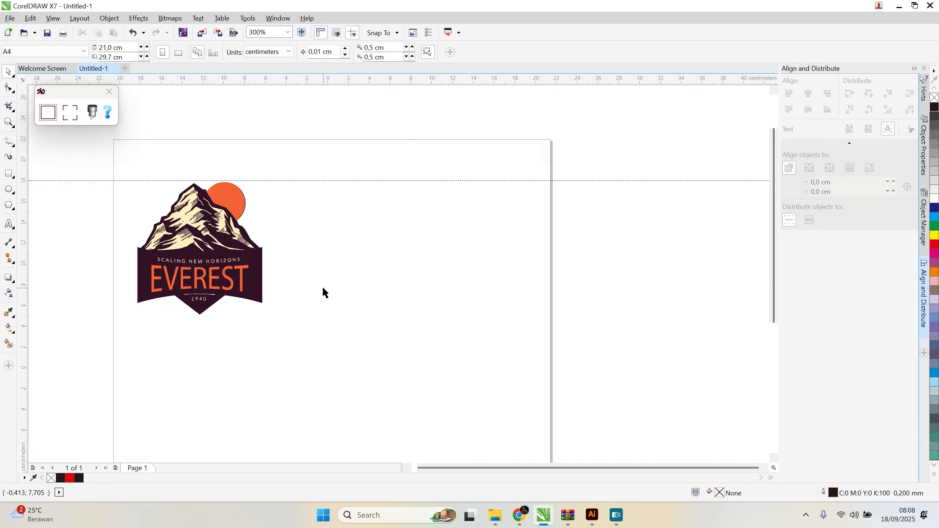
Step: Duplicate the clipped logo twice across the page to form a row of three
{"action": "scroll", "coordinate": [250, 296], "scroll_direction": "up", "scroll_amount": 1}
{"action": "left_click_drag", "start_coordinate": [250, 296], "coordinate": [515, 313]}
{"action": "right_click", "coordinate": [516, 312]}
{"action": "scroll", "coordinate": [319, 298], "scroll_direction": "down", "scroll_amount": 1}
{"action": "left_click_drag", "start_coordinate": [456, 320], "coordinate": [590, 328]}
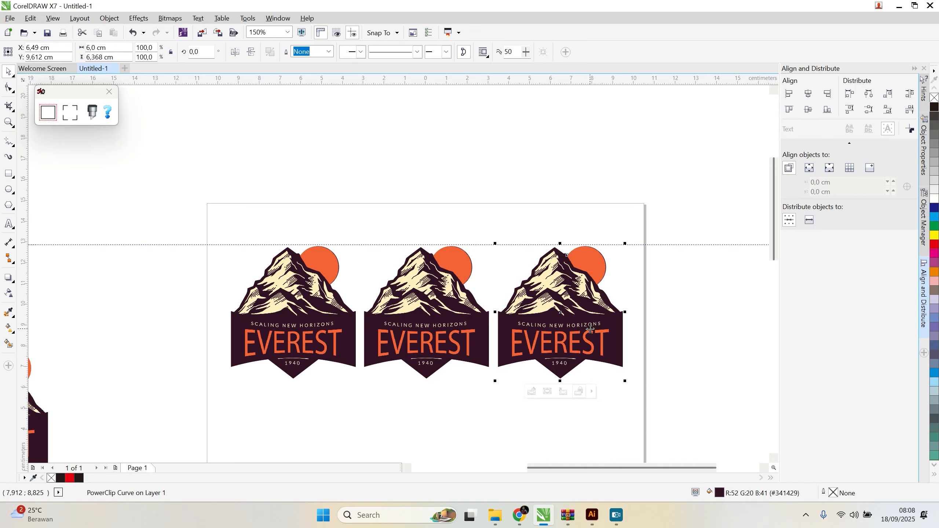
Step: Distribute the three logos by their horizontal centres and group them as one row
{"action": "left_click_drag", "start_coordinate": [159, 208], "coordinate": [704, 443]}
{"action": "left_click", "coordinate": [869, 93]}
{"action": "scroll", "coordinate": [455, 177], "scroll_direction": "down", "scroll_amount": 2}
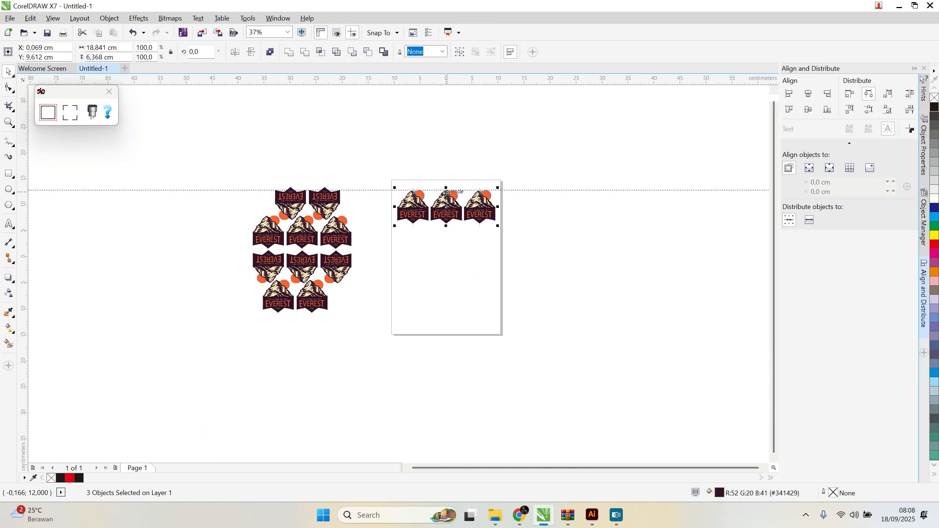
{"action": "key", "text": "ctrl+g"}
{"action": "scroll", "coordinate": [396, 254], "scroll_direction": "up", "scroll_amount": 4}
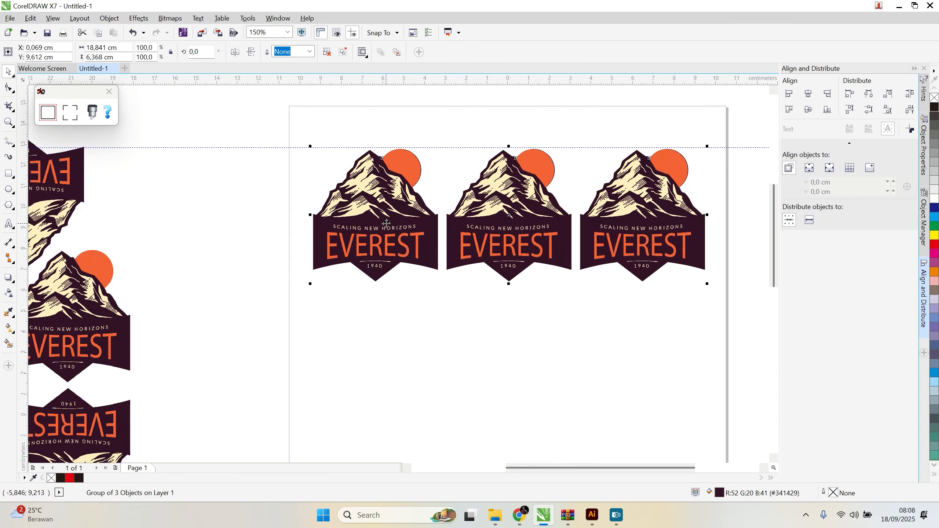
Step: Copy the grouped row of logos straight down three times to fill the page with four rows
{"action": "left_click_drag", "start_coordinate": [370, 121], "coordinate": [350, 391]}
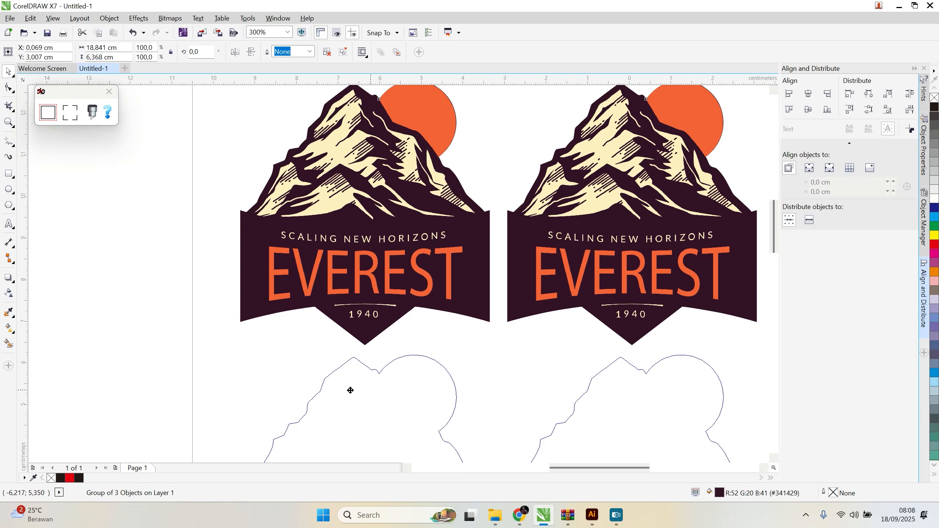
{"action": "left_click_drag", "start_coordinate": [350, 391], "coordinate": [352, 390]}
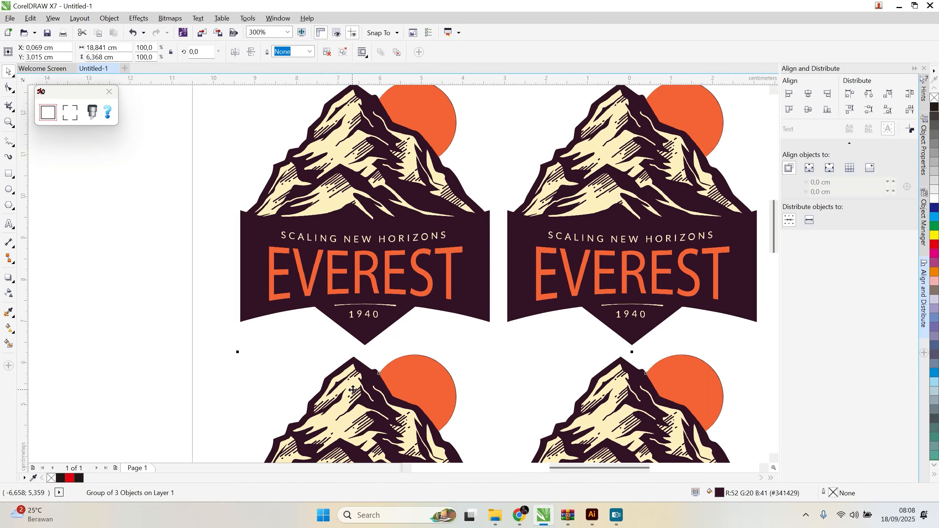
{"action": "scroll", "coordinate": [218, 231], "scroll_direction": "down", "scroll_amount": 4}
{"action": "left_click_drag", "start_coordinate": [266, 288], "coordinate": [260, 357]}
{"action": "scroll", "coordinate": [260, 362], "scroll_direction": "down", "scroll_amount": 3}
{"action": "scroll", "coordinate": [260, 366], "scroll_direction": "up", "scroll_amount": 3}
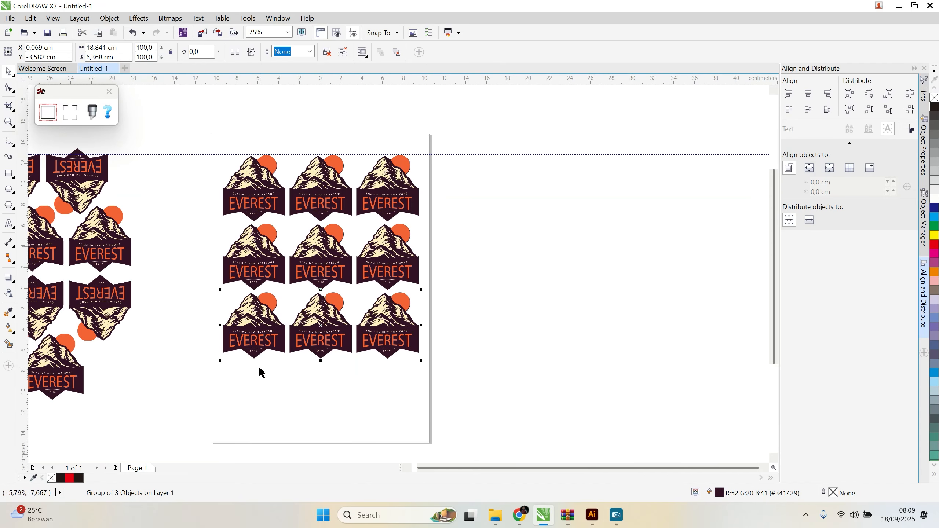
{"action": "left_click_drag", "start_coordinate": [255, 317], "coordinate": [250, 385]}
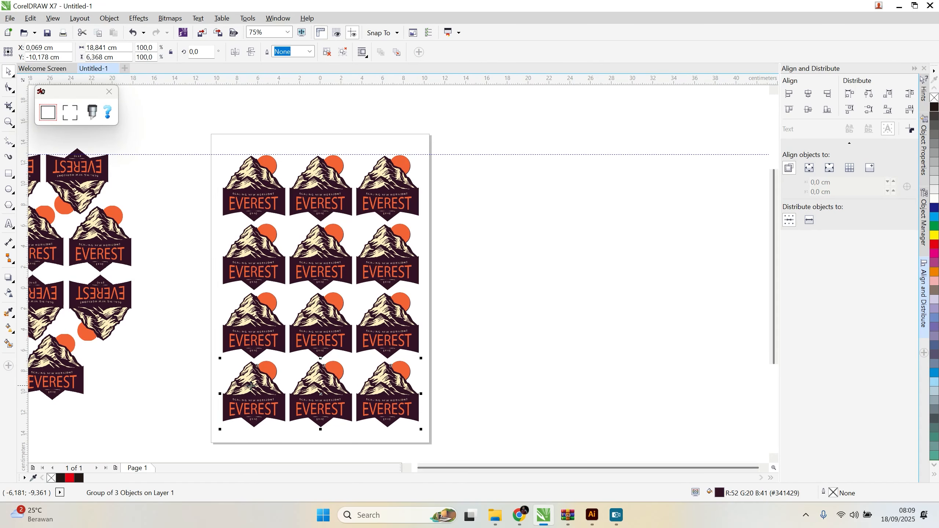
Step: Distribute the four logo rows evenly by their vertical centres
{"action": "left_click", "coordinate": [538, 384]}
{"action": "left_click_drag", "start_coordinate": [192, 141], "coordinate": [505, 444]}
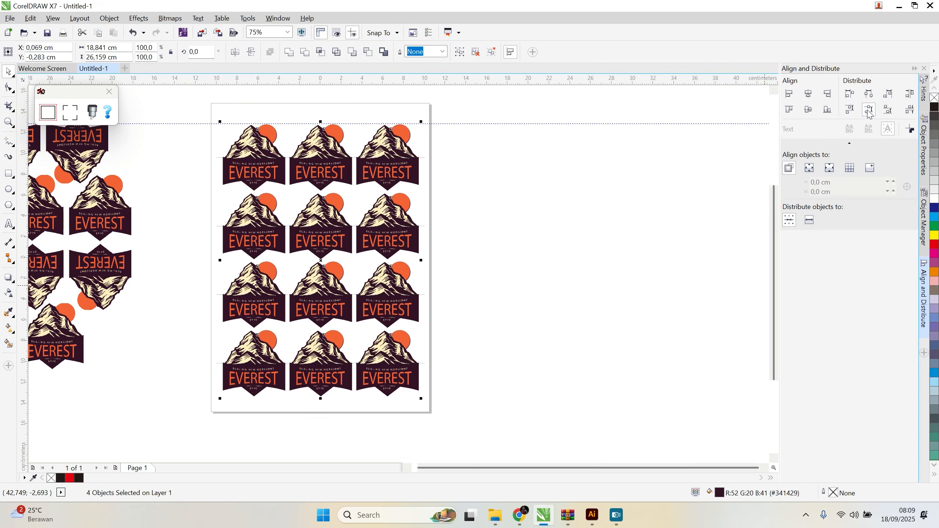
{"action": "left_click", "coordinate": [581, 231]}
Step: Trace a cut contour around all four logo rows with a 0.2 mm outside offset
{"action": "left_click_drag", "start_coordinate": [188, 114], "coordinate": [487, 430]}
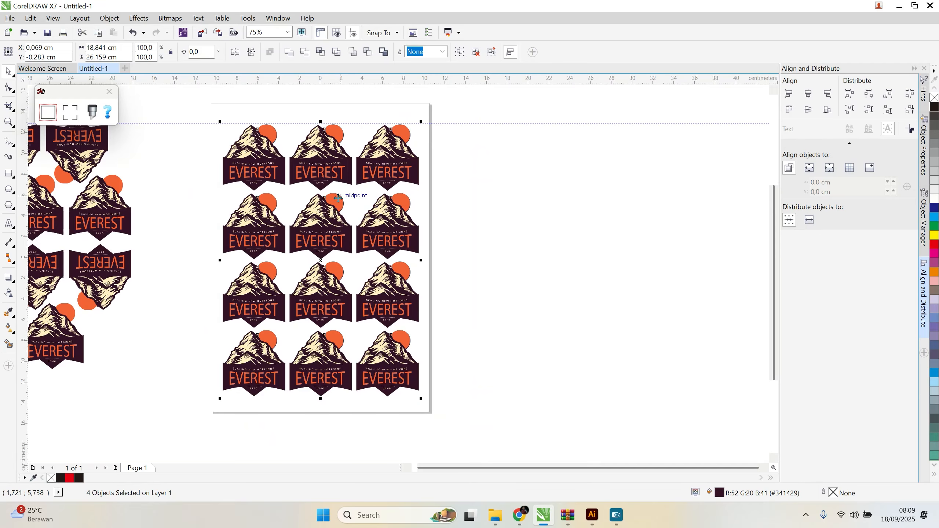
{"action": "left_click", "coordinate": [53, 115]}
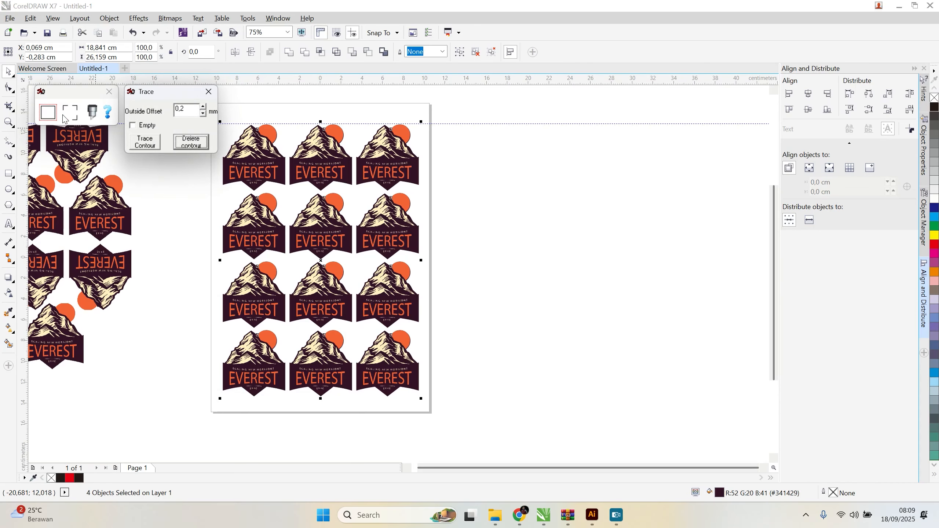
{"action": "left_click", "coordinate": [153, 146]}
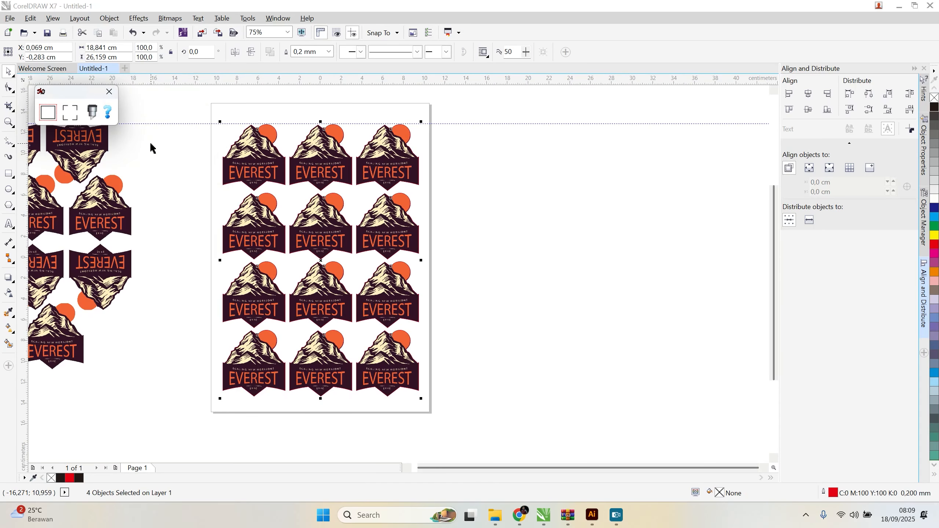
Step: Examine how closely the red cut contour follows the mountain and sun edges
{"action": "scroll", "coordinate": [237, 133], "scroll_direction": "up", "scroll_amount": 7}
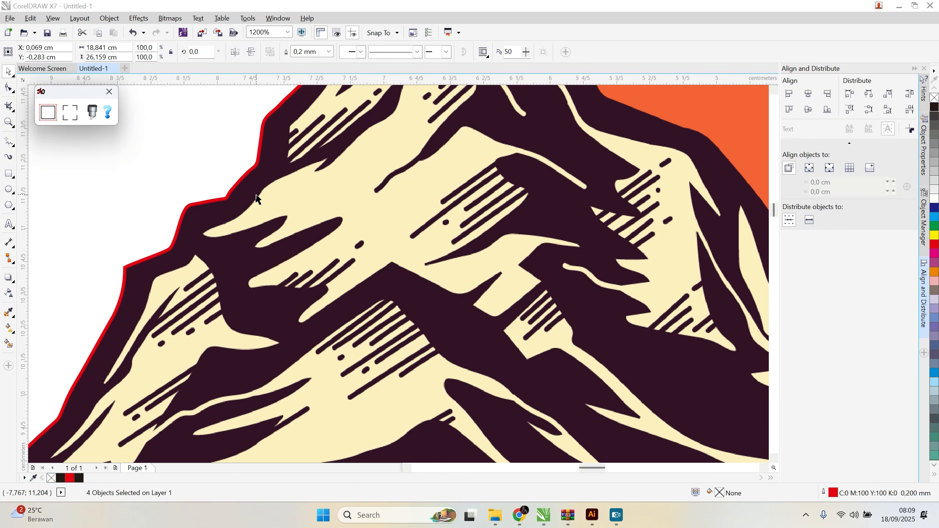
{"action": "scroll", "coordinate": [256, 194], "scroll_direction": "down", "scroll_amount": 1}
{"action": "scroll", "coordinate": [528, 254], "scroll_direction": "down", "scroll_amount": 1}
{"action": "scroll", "coordinate": [494, 188], "scroll_direction": "up", "scroll_amount": 1}
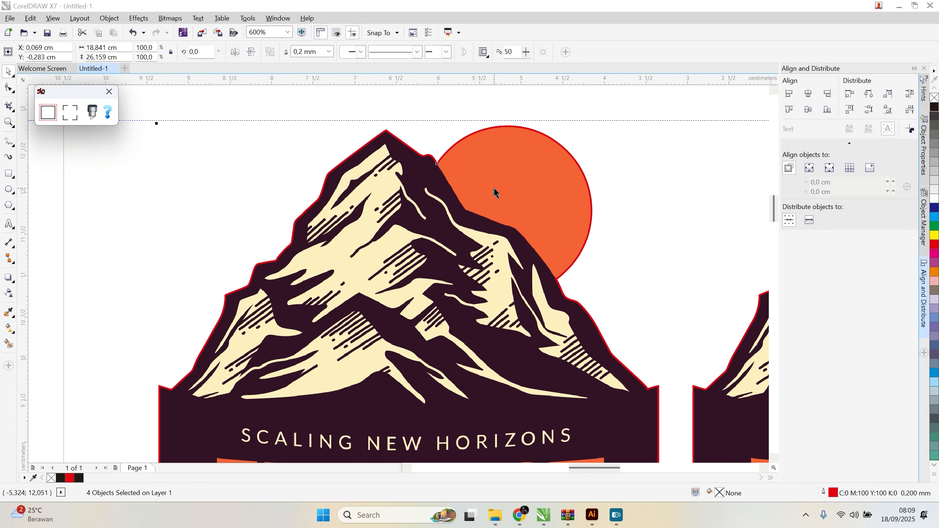
{"action": "scroll", "coordinate": [495, 192], "scroll_direction": "up", "scroll_amount": 1}
{"action": "scroll", "coordinate": [494, 192], "scroll_direction": "down", "scroll_amount": 1}
{"action": "scroll", "coordinate": [426, 139], "scroll_direction": "up", "scroll_amount": 2}
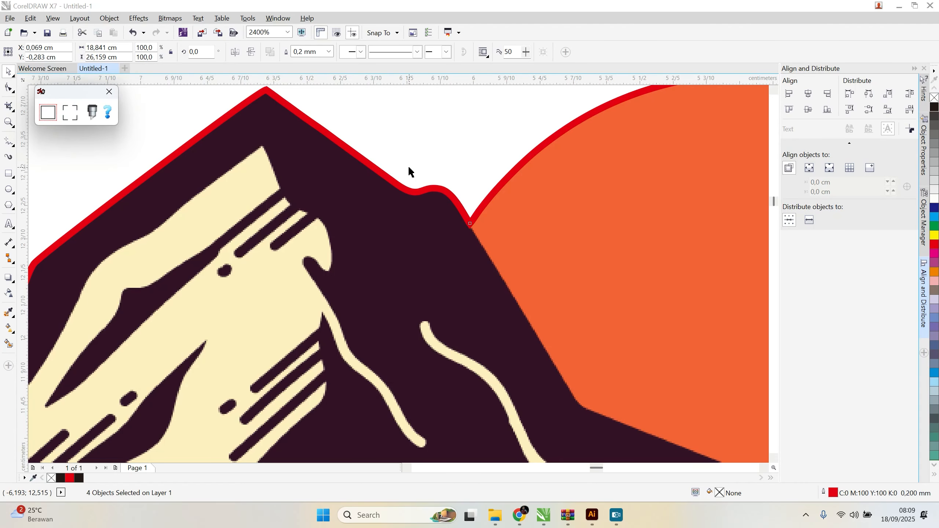
{"action": "scroll", "coordinate": [411, 172], "scroll_direction": "down", "scroll_amount": 2}
Step: Undo the red contour and try to trace the logos again with a 2.0 mm outside offset
{"action": "left_click", "coordinate": [398, 127]}
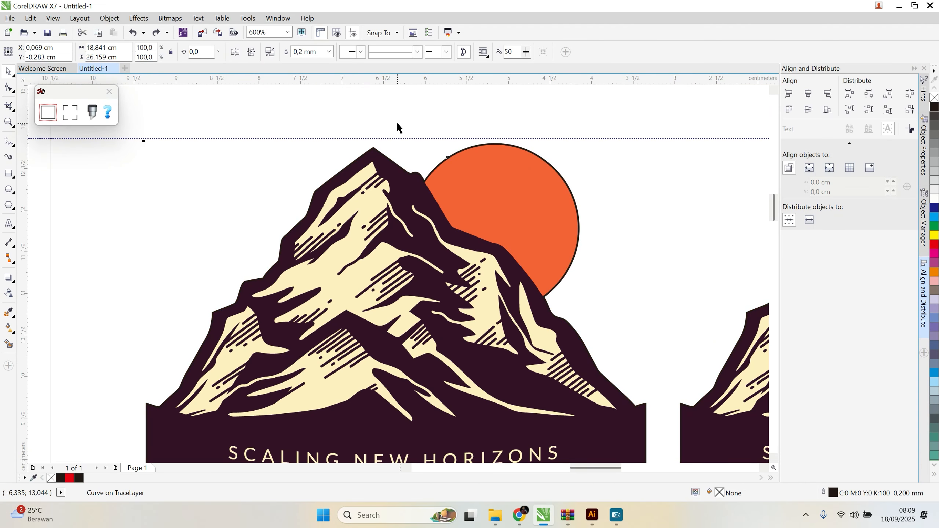
{"action": "scroll", "coordinate": [222, 160], "scroll_direction": "down", "scroll_amount": 2}
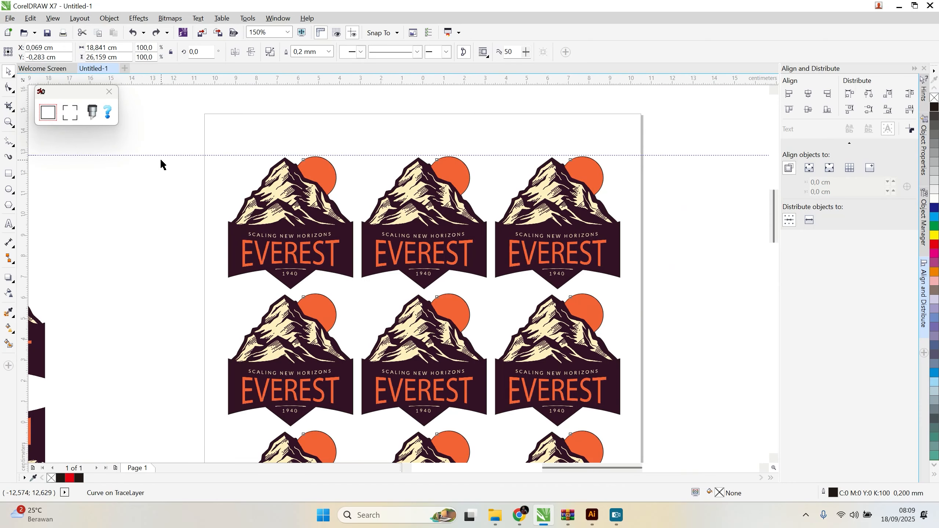
{"action": "scroll", "coordinate": [161, 164], "scroll_direction": "up", "scroll_amount": 1}
{"action": "left_click", "coordinate": [67, 117]}
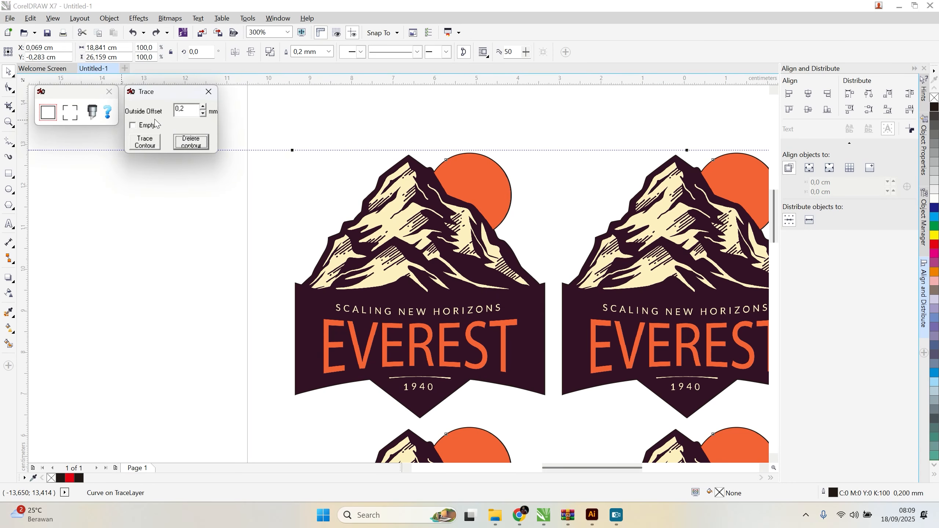
{"action": "left_click", "coordinate": [206, 106]}
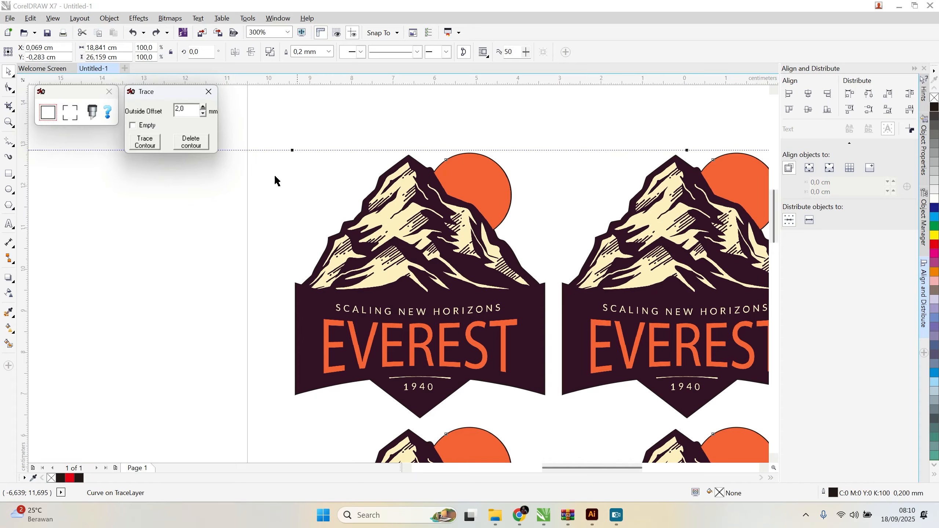
{"action": "left_click", "coordinate": [143, 145]}
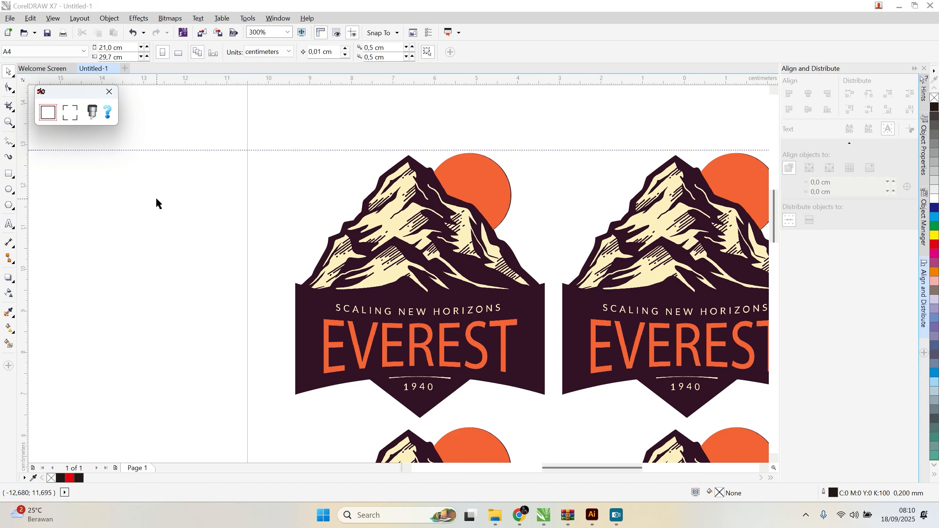
{"action": "scroll", "coordinate": [436, 253], "scroll_direction": "down", "scroll_amount": 2}
{"action": "scroll", "coordinate": [479, 255], "scroll_direction": "up", "scroll_amount": 2}
{"action": "left_click", "coordinate": [45, 114]}
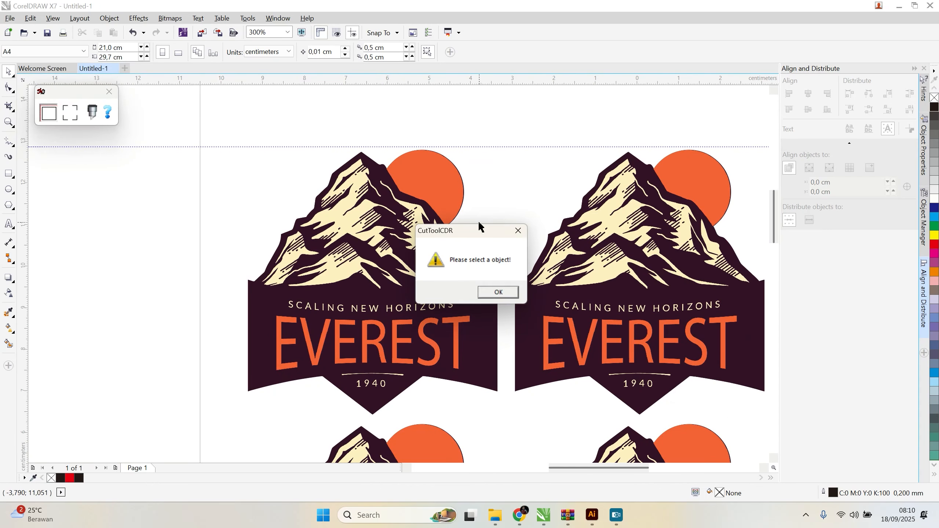
{"action": "left_click", "coordinate": [498, 292]}
Step: Select all twelve logos on the page and trace a cut contour around them with a 2.0 mm outside offset
{"action": "scroll", "coordinate": [449, 263], "scroll_direction": "down", "scroll_amount": 4}
{"action": "scroll", "coordinate": [449, 264], "scroll_direction": "down", "scroll_amount": 2}
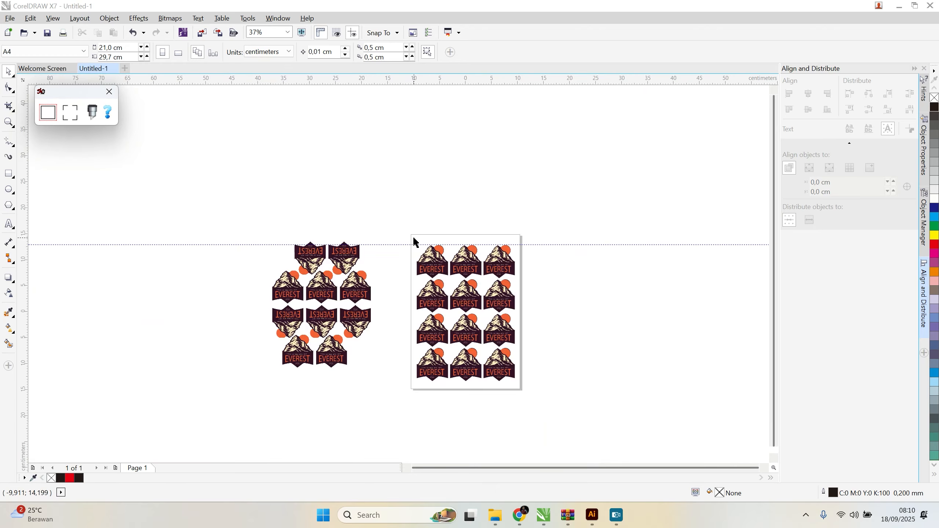
{"action": "left_click_drag", "start_coordinate": [395, 222], "coordinate": [575, 429]}
{"action": "scroll", "coordinate": [463, 296], "scroll_direction": "up", "scroll_amount": 4}
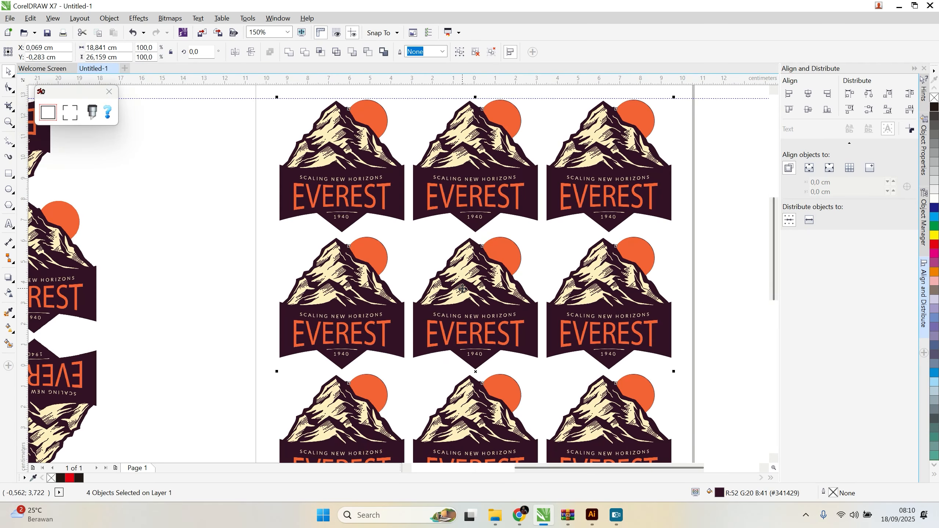
{"action": "left_click", "coordinate": [48, 112]}
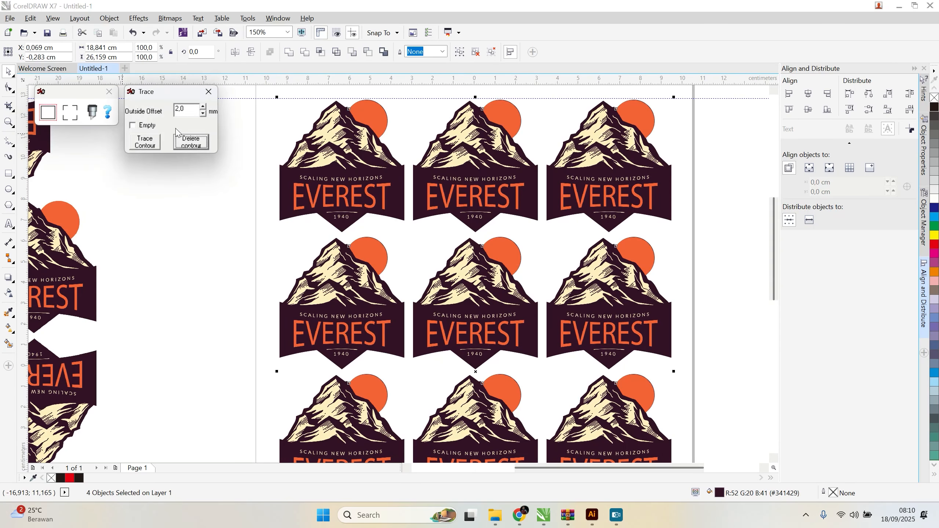
{"action": "left_click", "coordinate": [149, 144]}
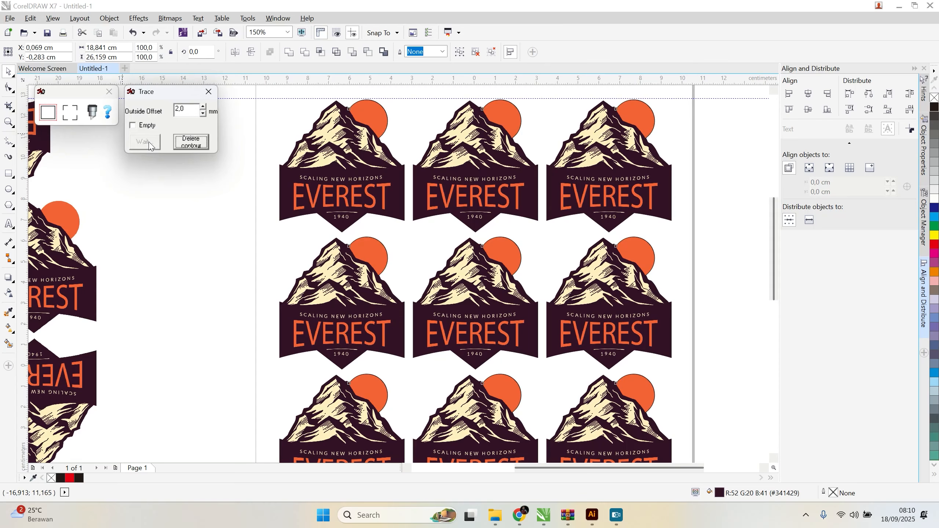
Step: Examine the 2.0 mm cut contours for gaps and overlaps between neighbouring logos and between the logo rows
{"action": "scroll", "coordinate": [410, 173], "scroll_direction": "up", "scroll_amount": 6}
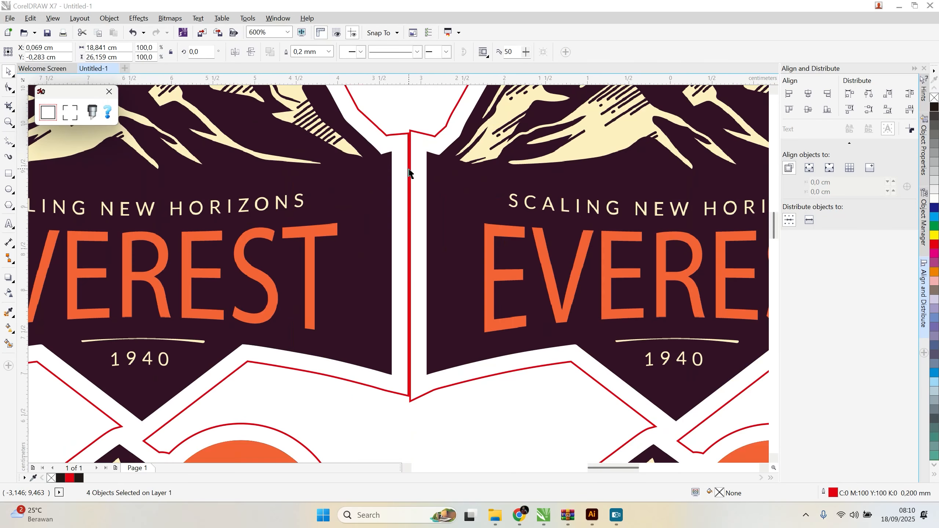
{"action": "scroll", "coordinate": [410, 173], "scroll_direction": "down", "scroll_amount": 6}
{"action": "scroll", "coordinate": [655, 190], "scroll_direction": "up", "scroll_amount": 6}
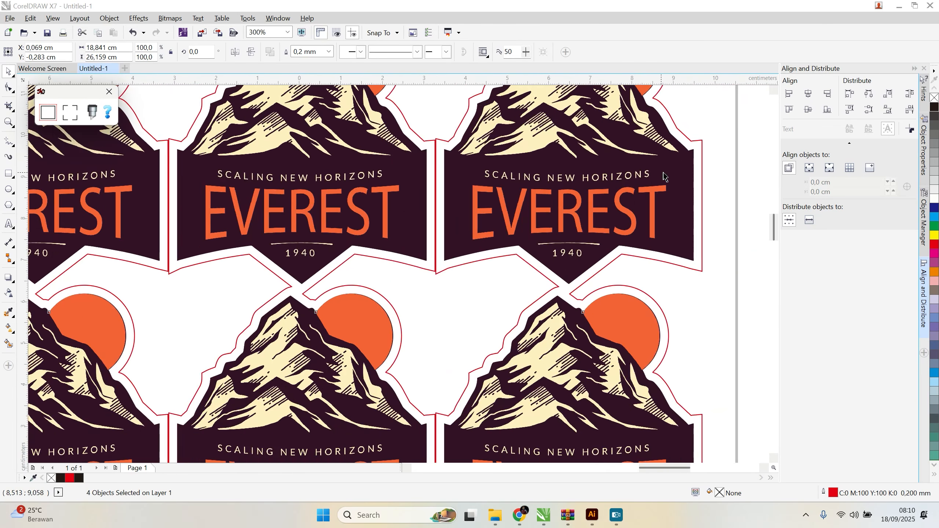
{"action": "scroll", "coordinate": [630, 195], "scroll_direction": "down", "scroll_amount": 3}
{"action": "scroll", "coordinate": [422, 283], "scroll_direction": "up", "scroll_amount": 2}
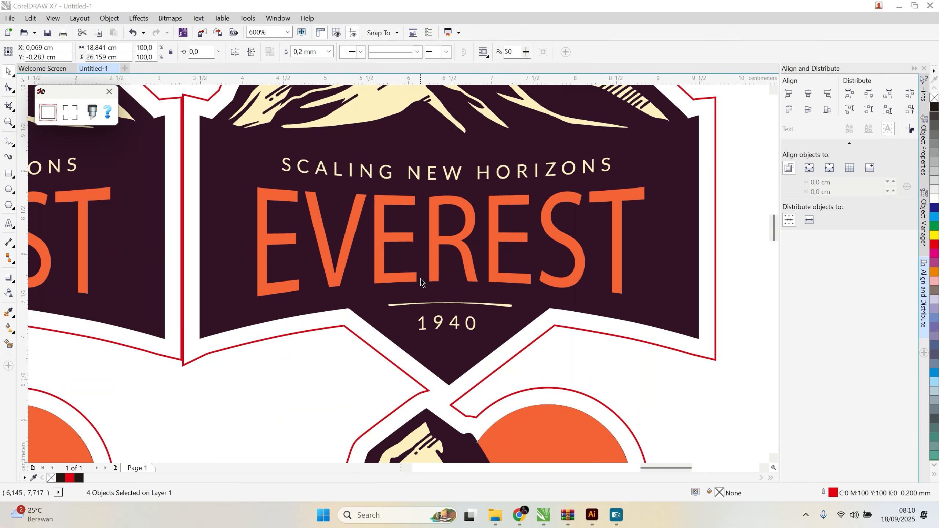
{"action": "scroll", "coordinate": [452, 348], "scroll_direction": "down", "scroll_amount": 1}
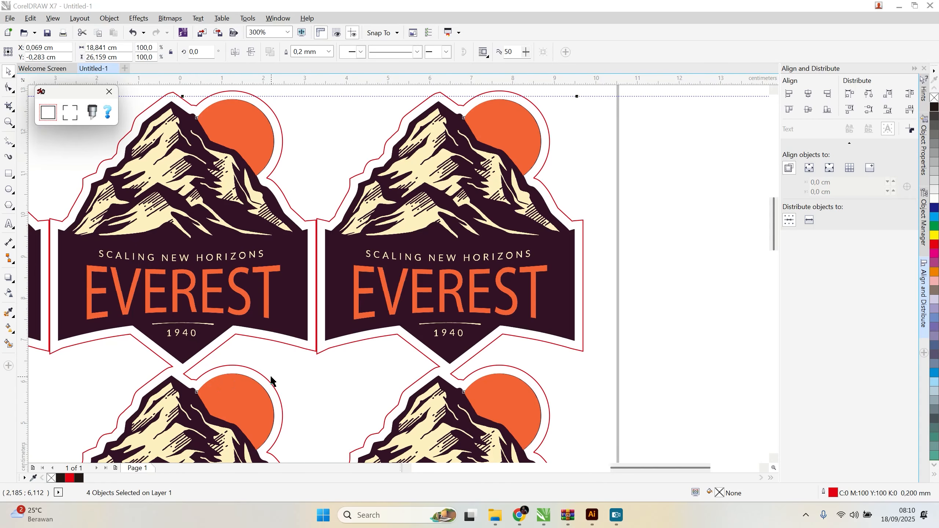
{"action": "scroll", "coordinate": [503, 324], "scroll_direction": "down", "scroll_amount": 1}
{"action": "scroll", "coordinate": [503, 325], "scroll_direction": "down", "scroll_amount": 1}
{"action": "scroll", "coordinate": [325, 344], "scroll_direction": "down", "scroll_amount": 2}
{"action": "scroll", "coordinate": [334, 347], "scroll_direction": "up", "scroll_amount": 2}
{"action": "scroll", "coordinate": [347, 348], "scroll_direction": "up", "scroll_amount": 1}
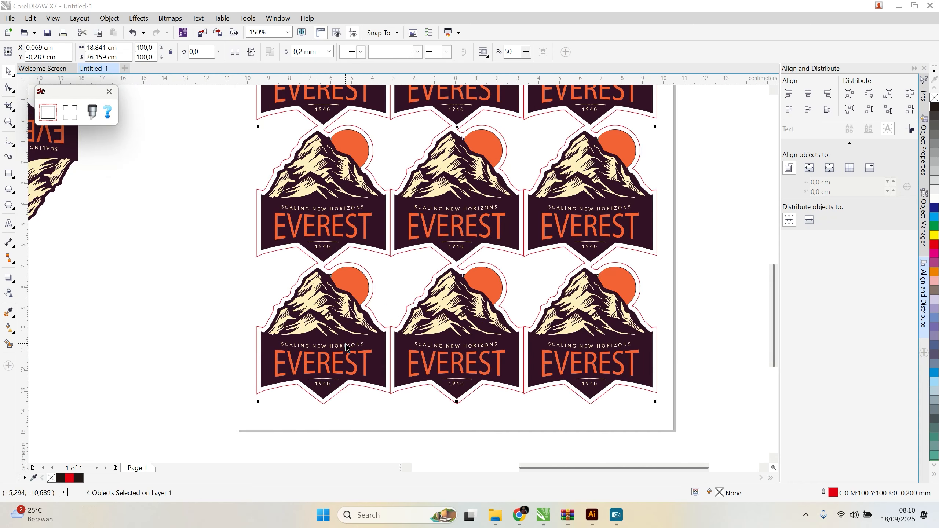
{"action": "scroll", "coordinate": [369, 268], "scroll_direction": "up", "scroll_amount": 2}
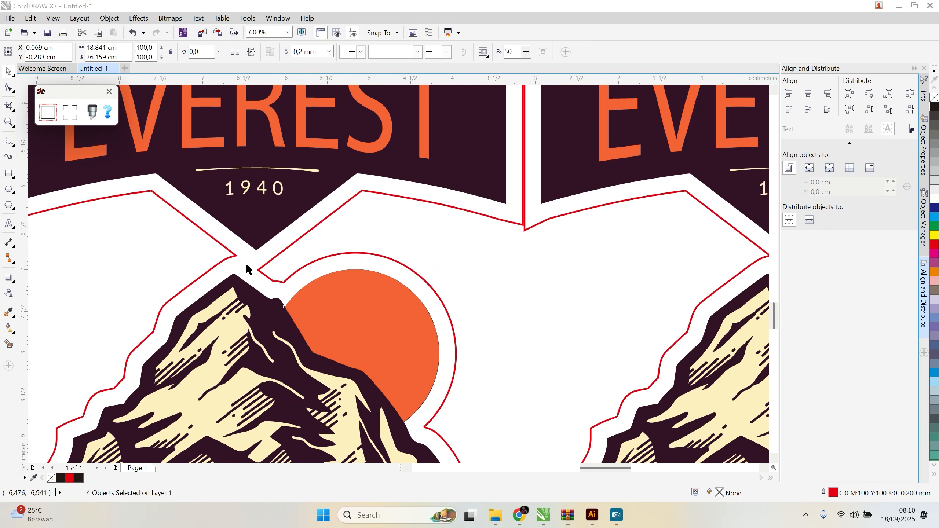
{"action": "scroll", "coordinate": [272, 269], "scroll_direction": "down", "scroll_amount": 1}
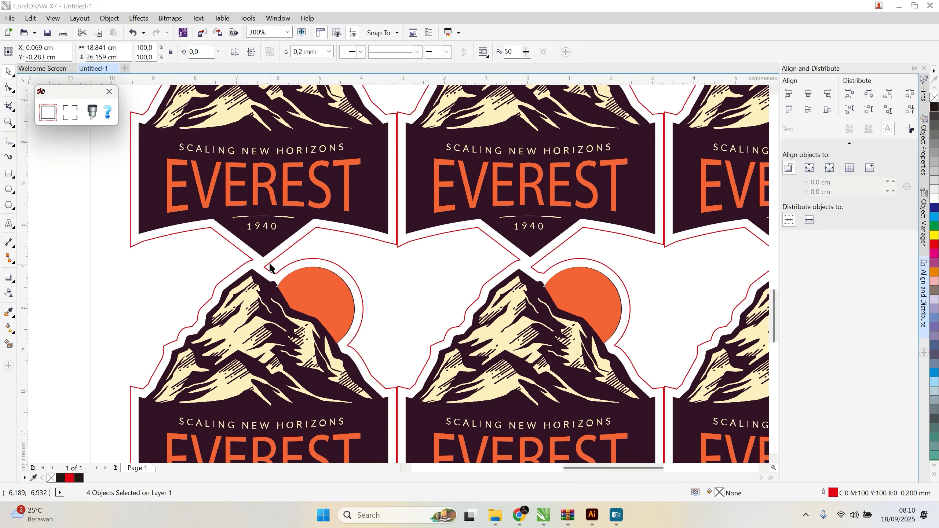
Step: Delete the traced cut contours from around all twelve logos
{"action": "key", "text": "ctrl+z"}
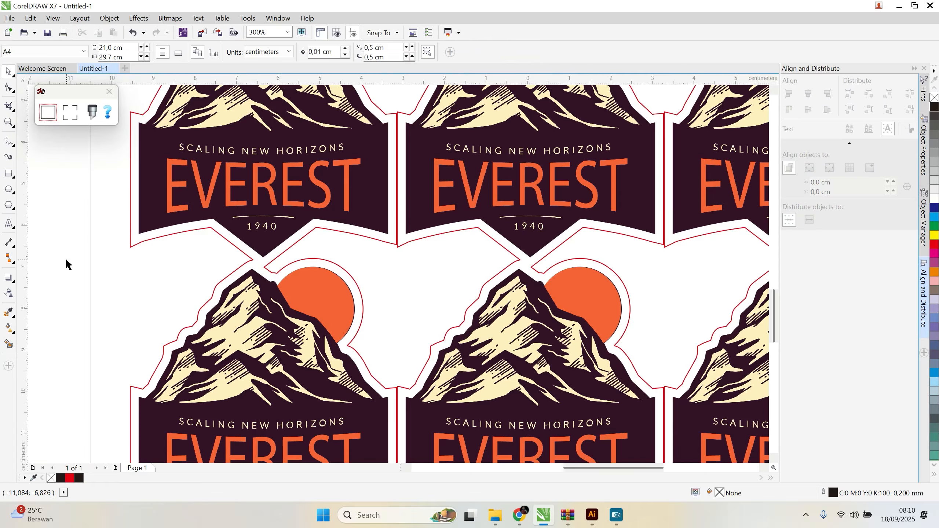
{"action": "left_click", "coordinate": [54, 114]}
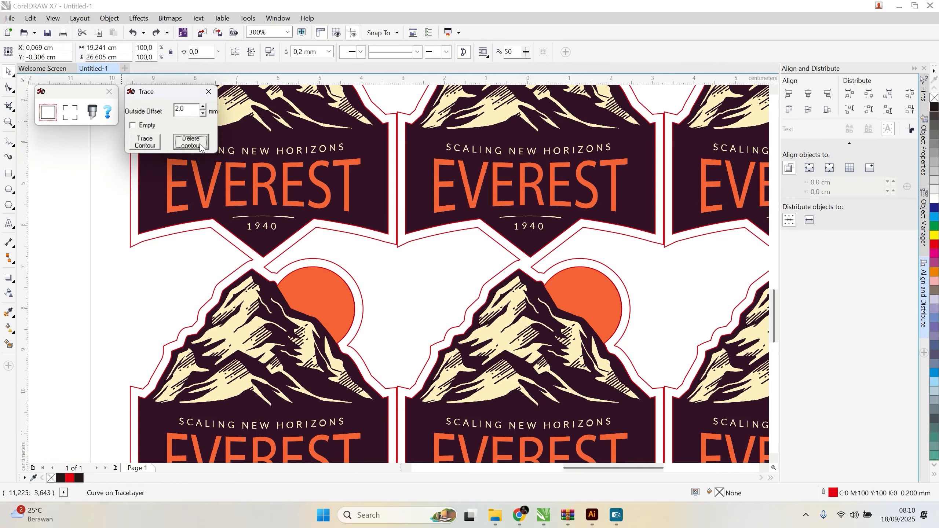
{"action": "left_click", "coordinate": [200, 145]}
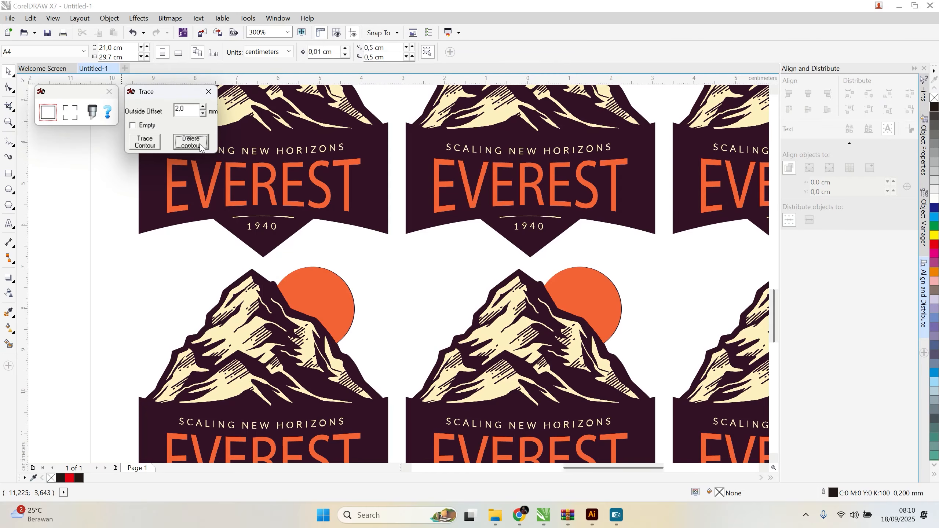
Step: Move the bottom row of three logos down by about 0.3 cm
{"action": "left_click", "coordinate": [280, 318]}
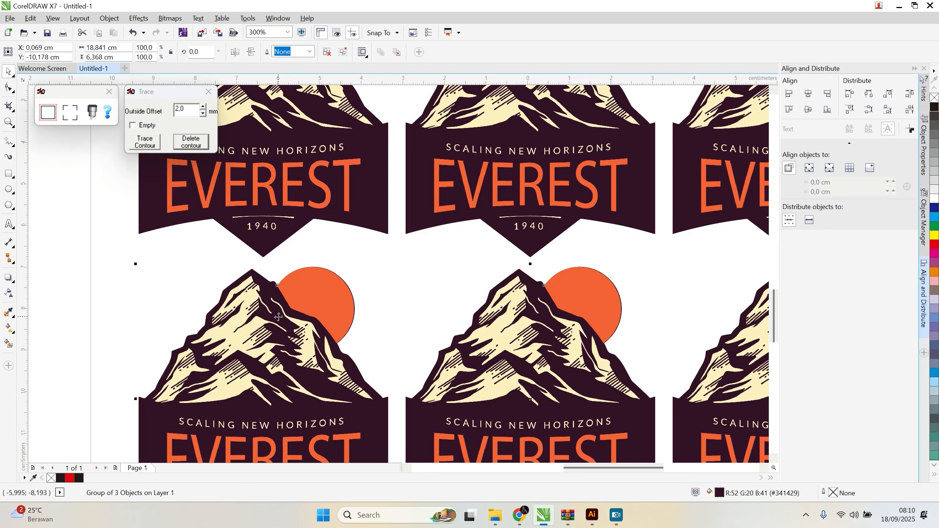
{"action": "scroll", "coordinate": [156, 302], "scroll_direction": "down", "scroll_amount": 2}
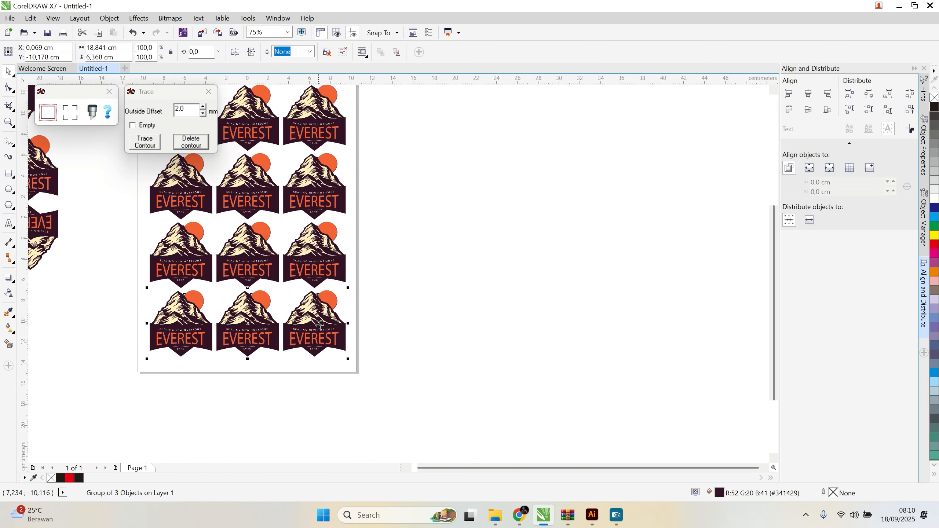
{"action": "scroll", "coordinate": [315, 326], "scroll_direction": "up", "scroll_amount": 2}
{"action": "left_click_drag", "start_coordinate": [335, 294], "coordinate": [332, 305]}
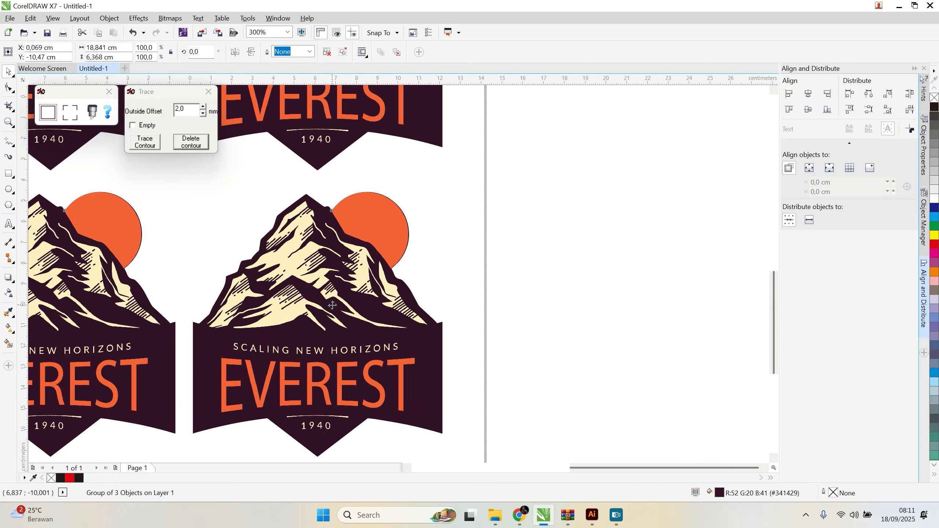
Step: Select all four logo rows on the page and distribute them evenly by their top edges
{"action": "scroll", "coordinate": [332, 305], "scroll_direction": "down", "scroll_amount": 3}
{"action": "left_click_drag", "start_coordinate": [241, 183], "coordinate": [398, 367]}
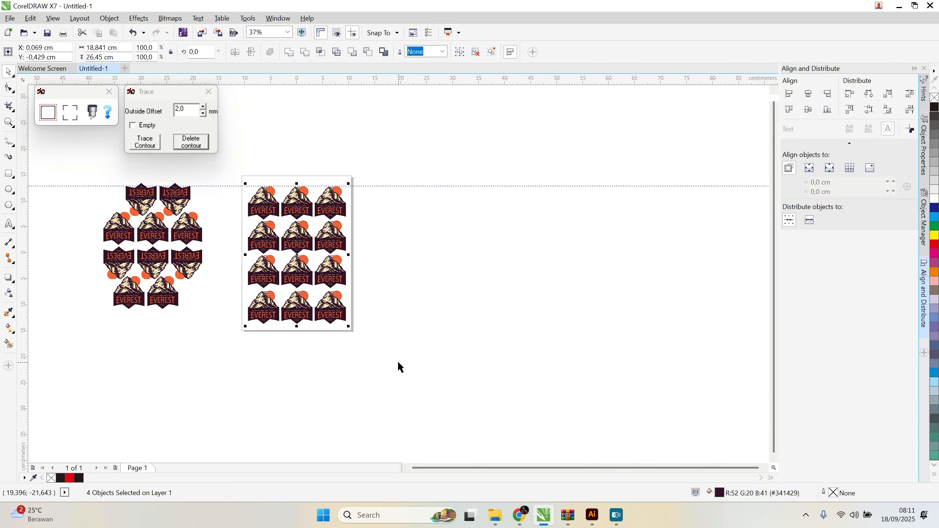
{"action": "left_click", "coordinate": [849, 109]}
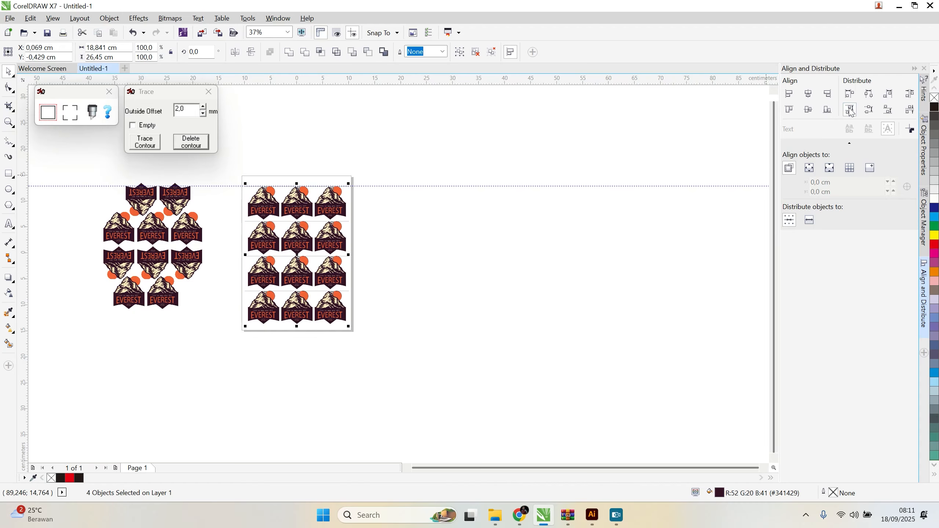
{"action": "scroll", "coordinate": [297, 239], "scroll_direction": "up", "scroll_amount": 5}
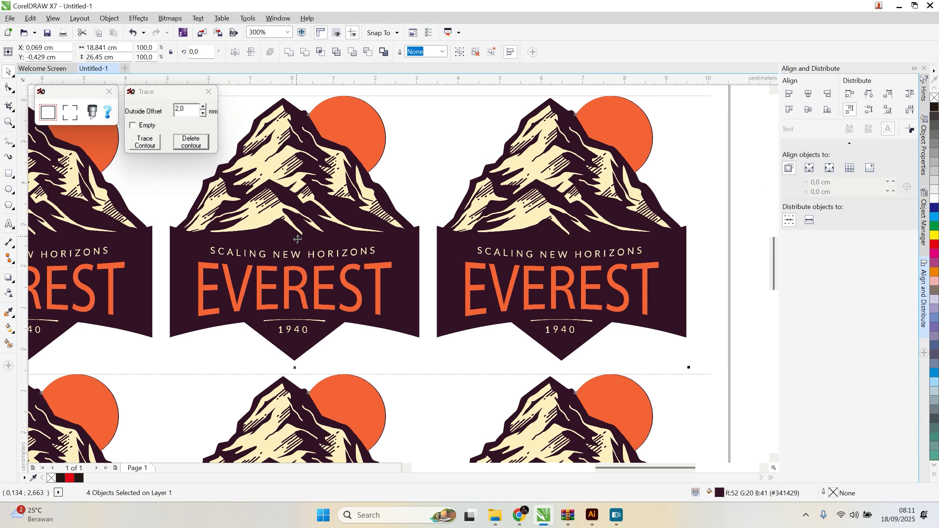
{"action": "scroll", "coordinate": [297, 239], "scroll_direction": "up", "scroll_amount": 1}
{"action": "scroll", "coordinate": [396, 268], "scroll_direction": "down", "scroll_amount": 5}
{"action": "left_click", "coordinate": [606, 299]}
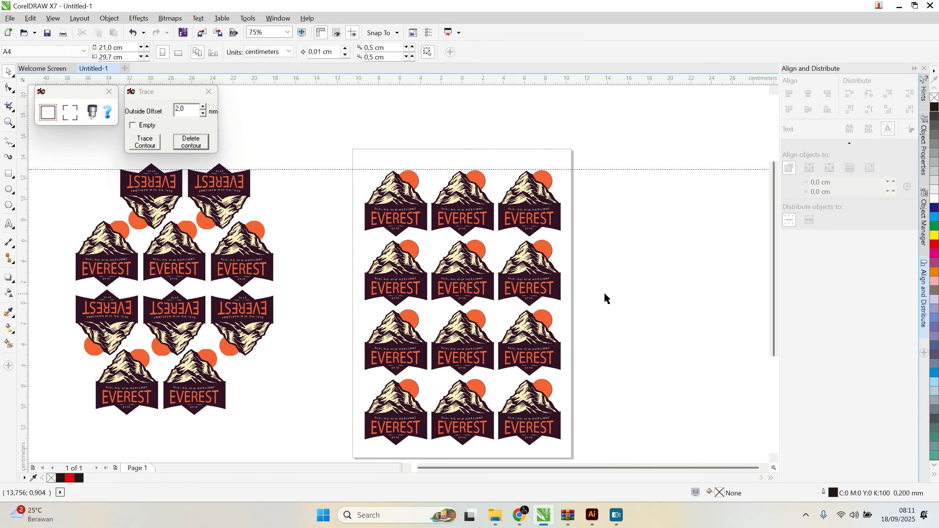
Step: Ungroup the top row of logos and check that its rightmost logo can be selected on its own
{"action": "left_click", "coordinate": [531, 211]}
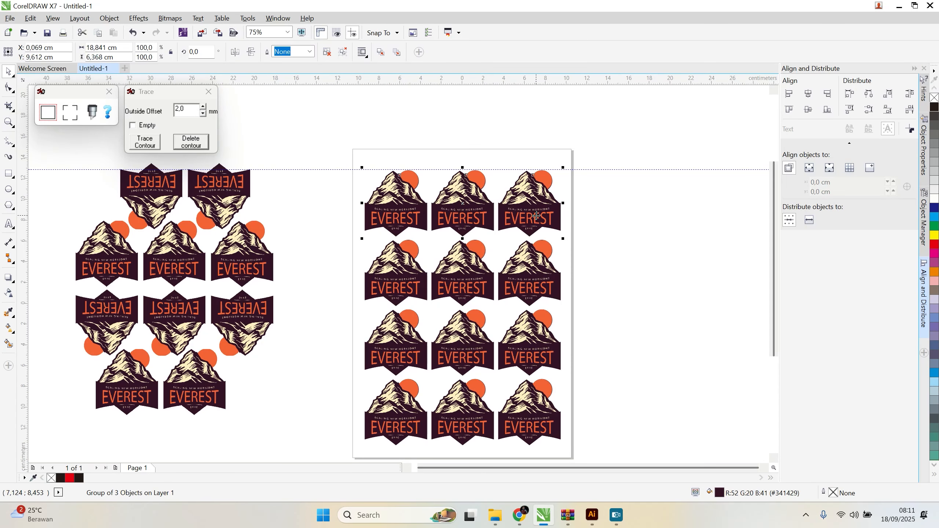
{"action": "key", "text": "ctrl+u"}
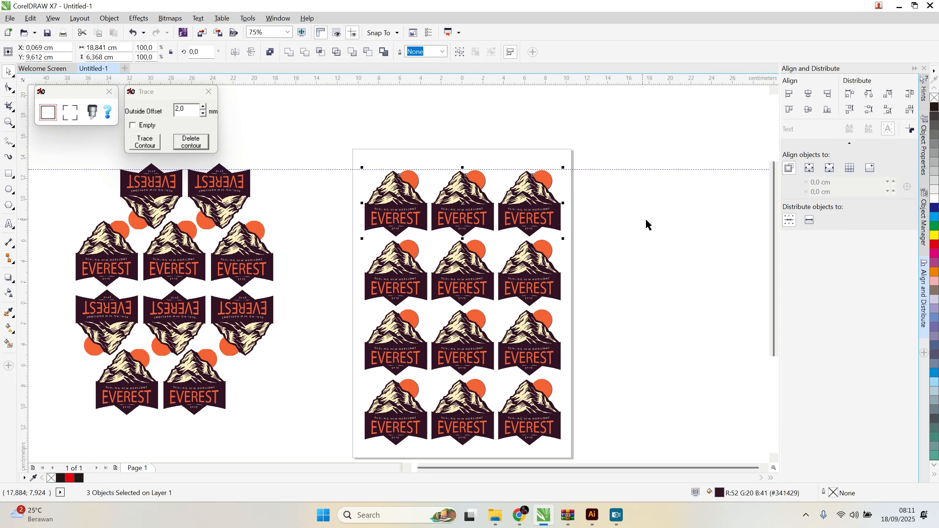
{"action": "left_click", "coordinate": [596, 234]}
{"action": "scroll", "coordinate": [573, 213], "scroll_direction": "up", "scroll_amount": 2}
{"action": "scroll", "coordinate": [347, 220], "scroll_direction": "up", "scroll_amount": 1}
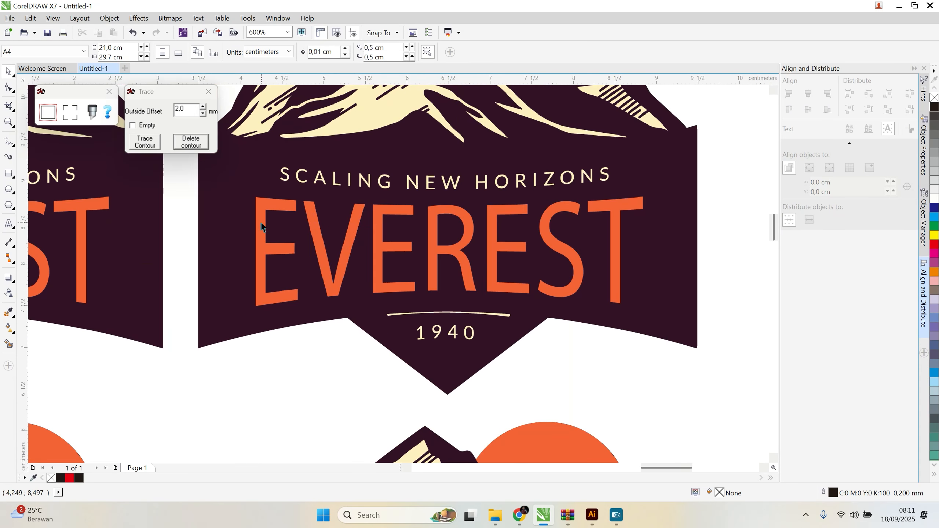
{"action": "left_click", "coordinate": [267, 223]}
{"action": "scroll", "coordinate": [377, 244], "scroll_direction": "down", "scroll_amount": 3}
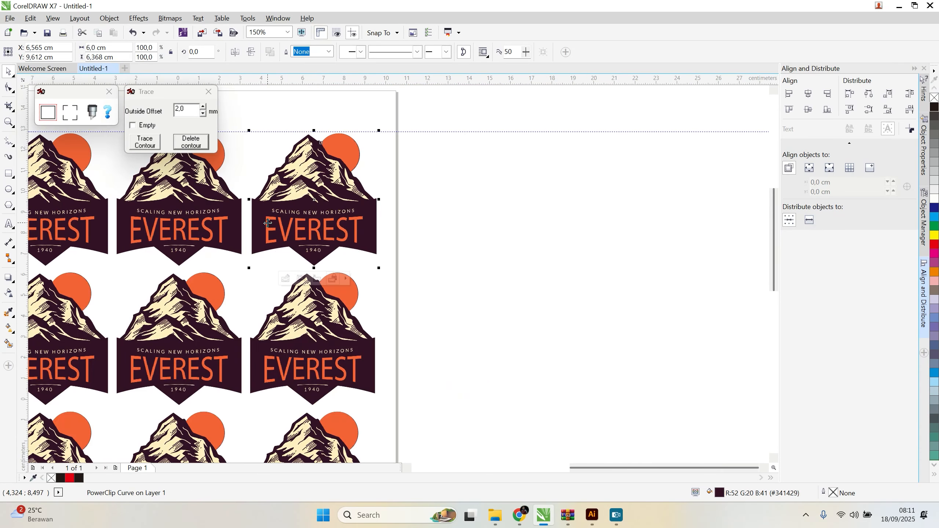
Step: Ungroup the second, third and fourth logo rows into individual logos
{"action": "left_click", "coordinate": [409, 305]}
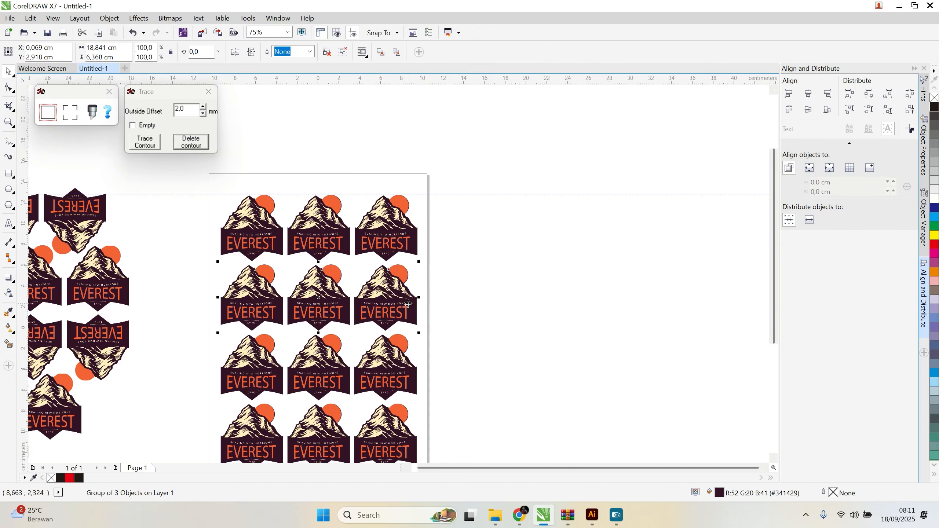
{"action": "left_click", "coordinate": [379, 387]}
{"action": "key", "text": "ctrl+u"}
{"action": "left_click", "coordinate": [410, 444]}
{"action": "key", "text": "ctrl+u"}
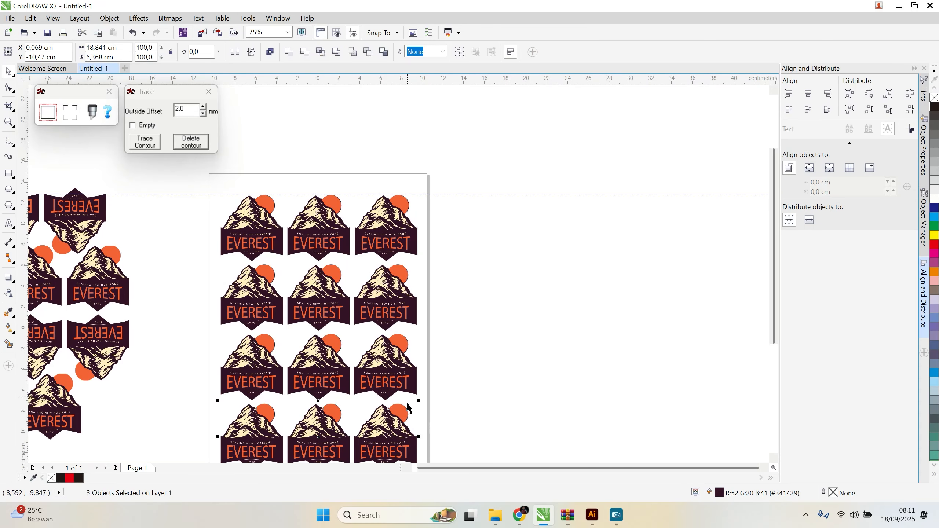
Step: Align the right edges of the four logos in the page's rightmost column
{"action": "left_click_drag", "start_coordinate": [470, 167], "coordinate": [342, 453]}
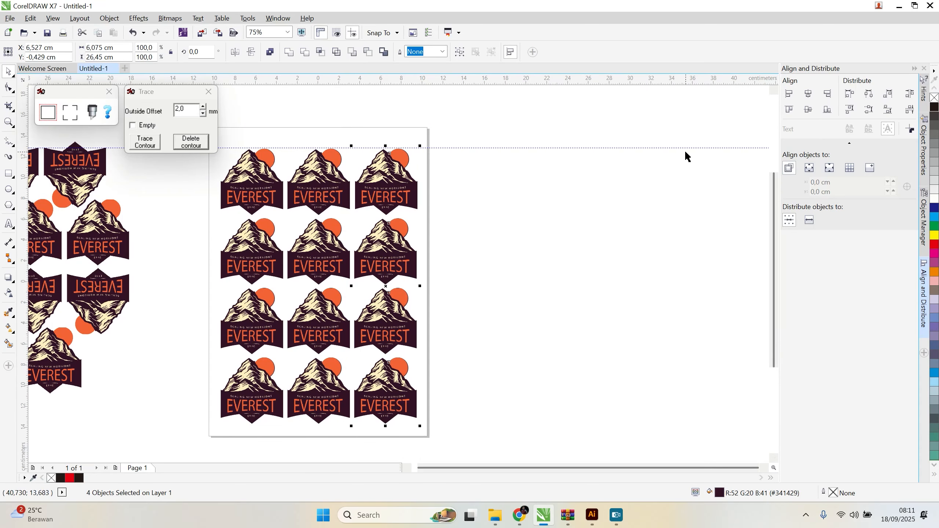
{"action": "scroll", "coordinate": [385, 192], "scroll_direction": "up", "scroll_amount": 2}
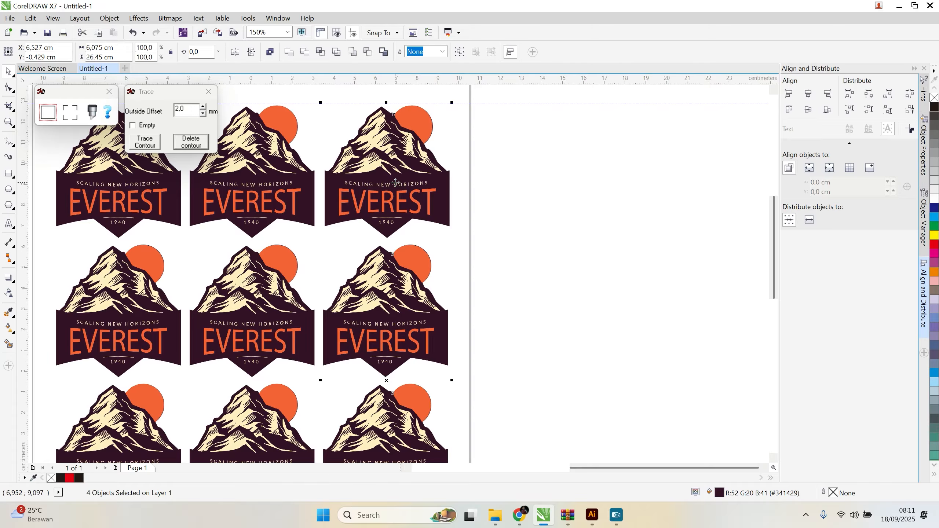
{"action": "key", "text": "r"}
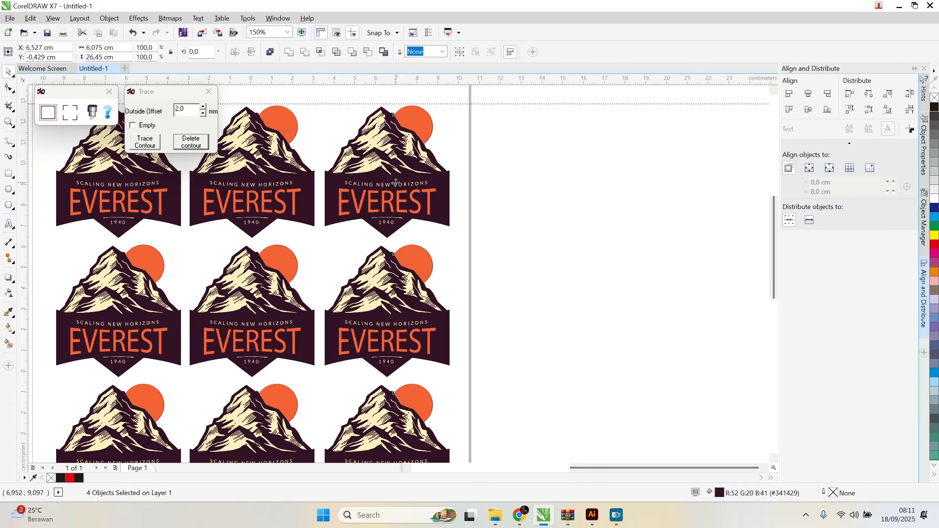
{"action": "scroll", "coordinate": [395, 182], "scroll_direction": "down", "scroll_amount": 2}
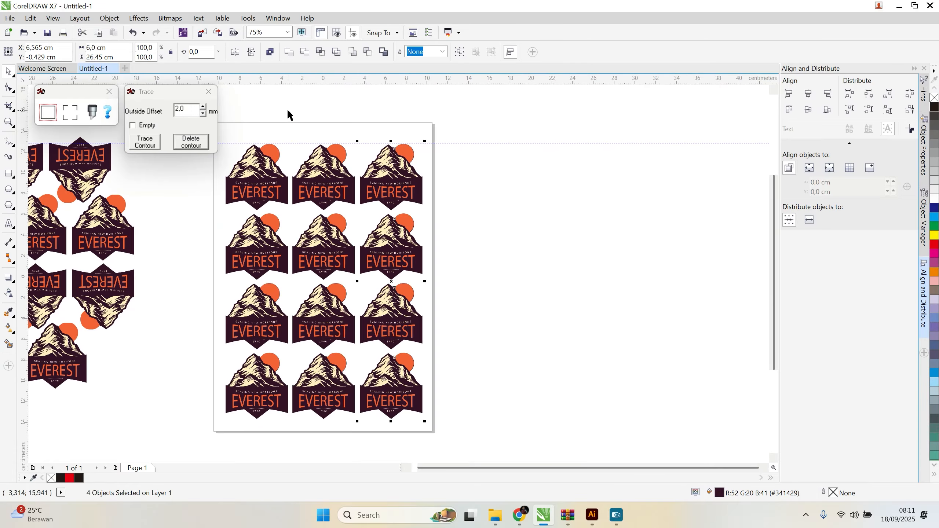
Step: Distribute the top row's logos evenly by their horizontal centers and align the four middle-column logos on a common vertical center line
{"action": "left_click_drag", "start_coordinate": [520, 123], "coordinate": [189, 219]}
{"action": "left_click", "coordinate": [869, 94]}
{"action": "left_click_drag", "start_coordinate": [283, 98], "coordinate": [367, 453]}
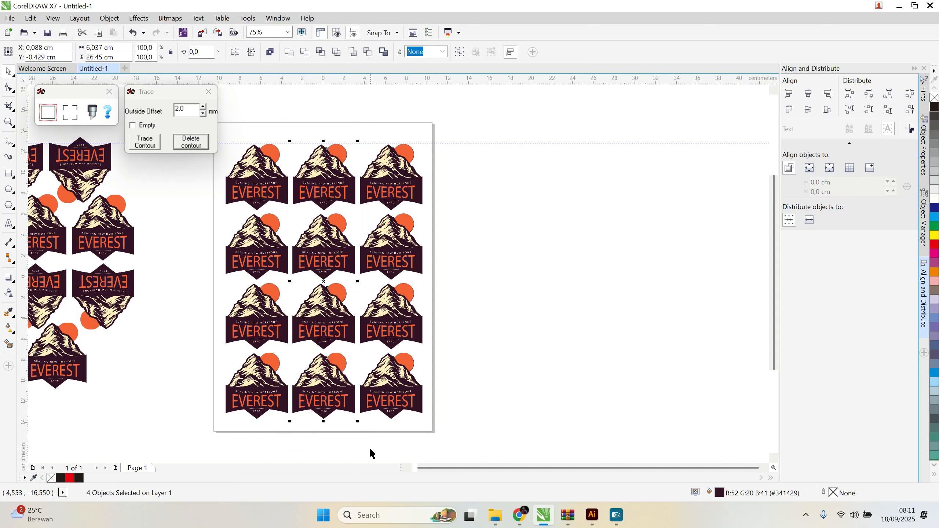
{"action": "key", "text": "c"}
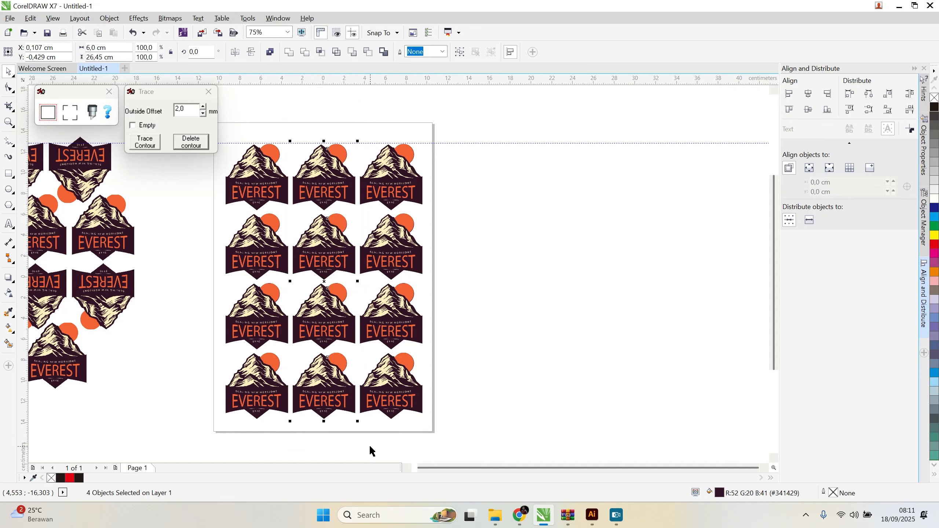
Step: Group all twelve logos on the page and select the group
{"action": "left_click_drag", "start_coordinate": [475, 103], "coordinate": [215, 444]}
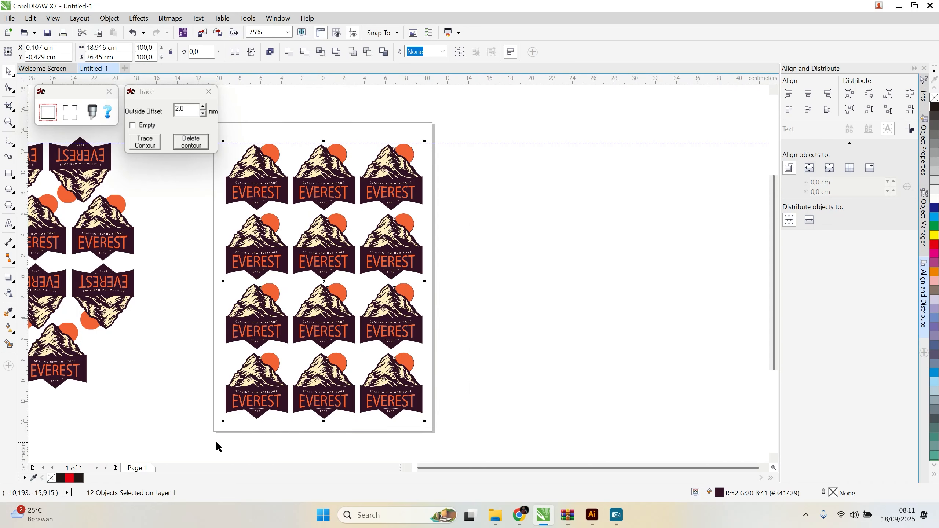
{"action": "key", "text": "ctrl+g"}
{"action": "left_click", "coordinate": [483, 294]}
{"action": "left_click", "coordinate": [395, 173]}
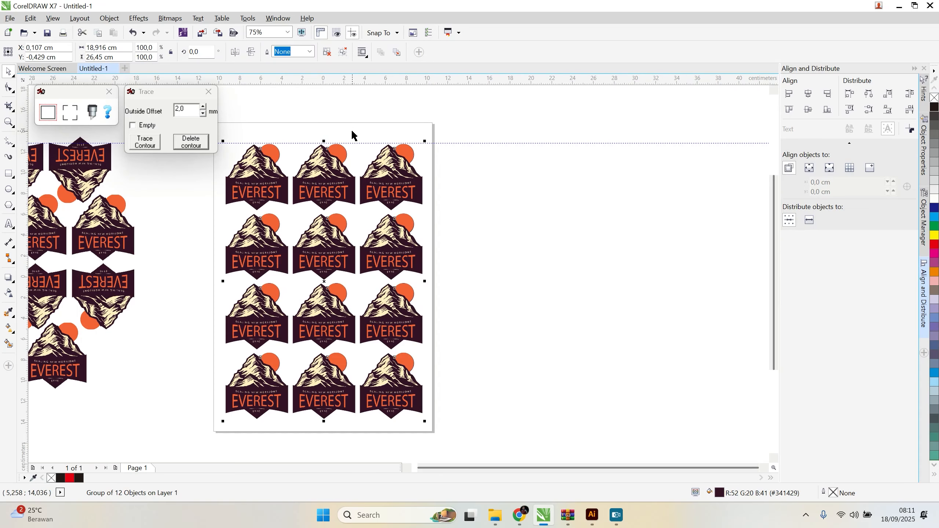
Step: Add a page-sized rectangle of 21.0 × 29.7 cm and center the logo group horizontally on it
{"action": "double_click", "coordinate": [9, 174]}
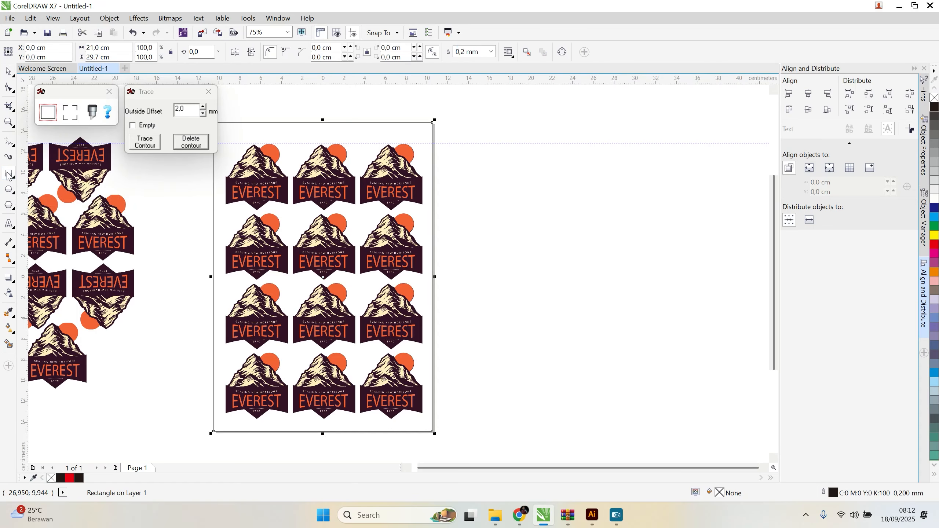
{"action": "left_click", "coordinate": [9, 72]}
{"action": "left_click", "coordinate": [385, 183]}
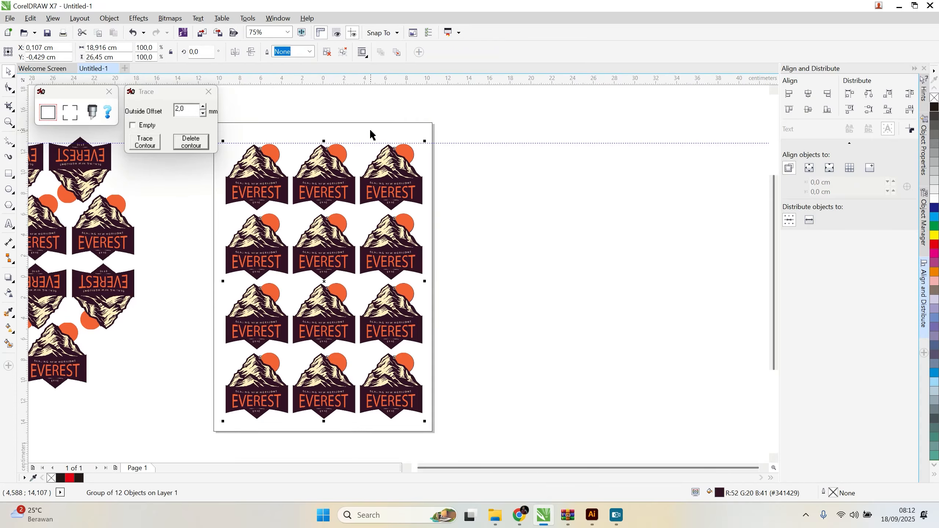
{"action": "left_click", "coordinate": [391, 131], "text": "shift"}
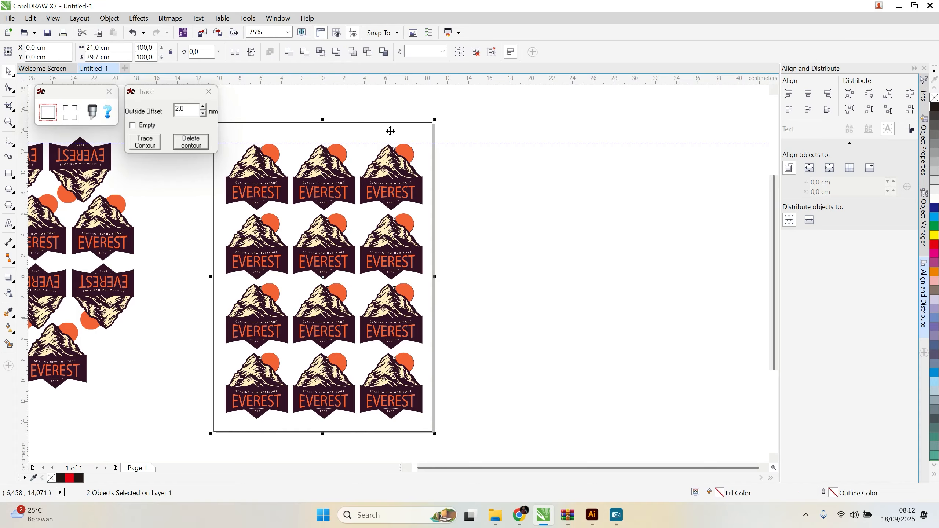
{"action": "key", "text": "c"}
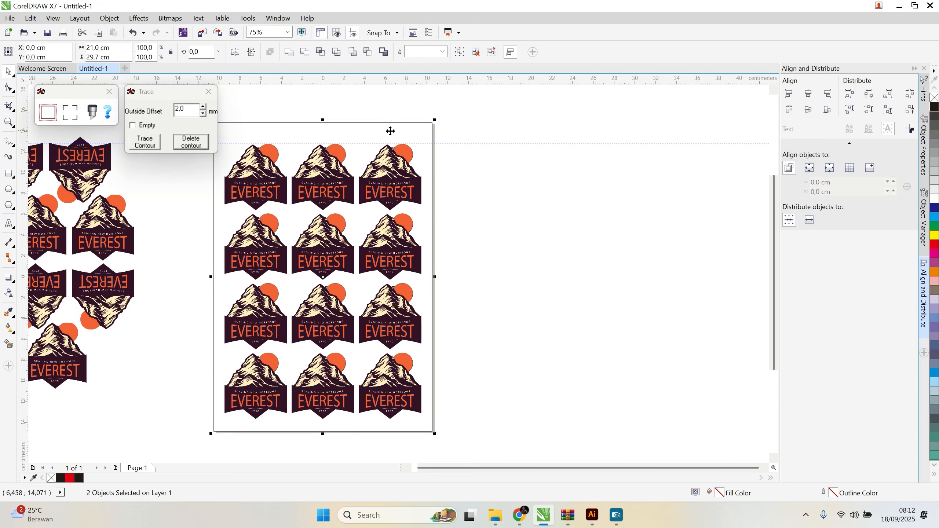
Step: Delete the page-sized alignment rectangle from around the logo group
{"action": "left_click", "coordinate": [496, 175]}
{"action": "scroll", "coordinate": [497, 176], "scroll_direction": "up", "scroll_amount": 4}
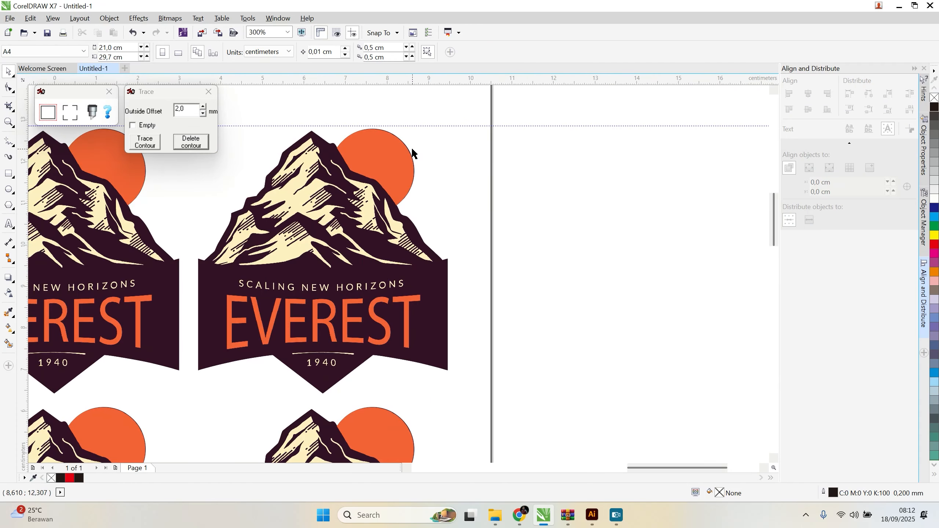
{"action": "left_click", "coordinate": [461, 173]}
{"action": "key", "text": "Delete"}
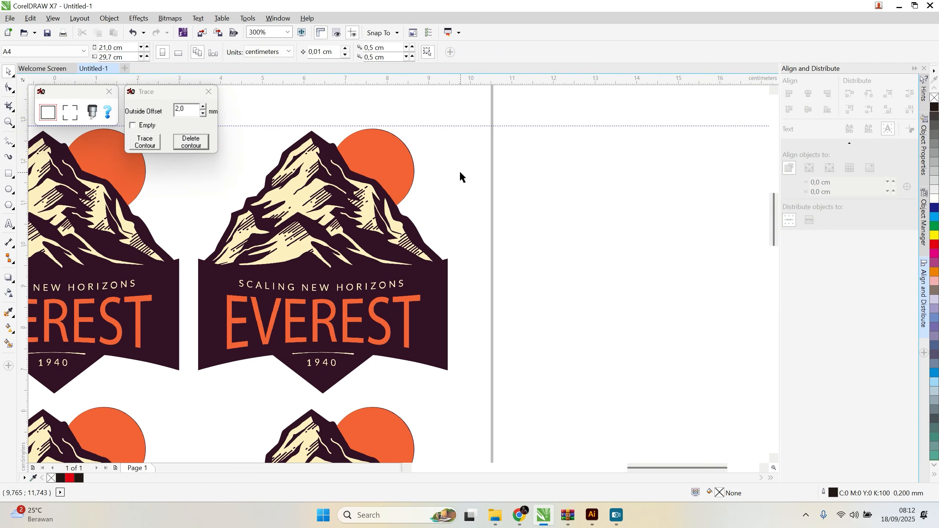
Step: Select the group of twelve logos and trace cut contours around them with a 2.0 mm outside offset
{"action": "scroll", "coordinate": [506, 206], "scroll_direction": "down", "scroll_amount": 2}
{"action": "scroll", "coordinate": [384, 175], "scroll_direction": "up", "scroll_amount": 1}
{"action": "left_click", "coordinate": [379, 239]}
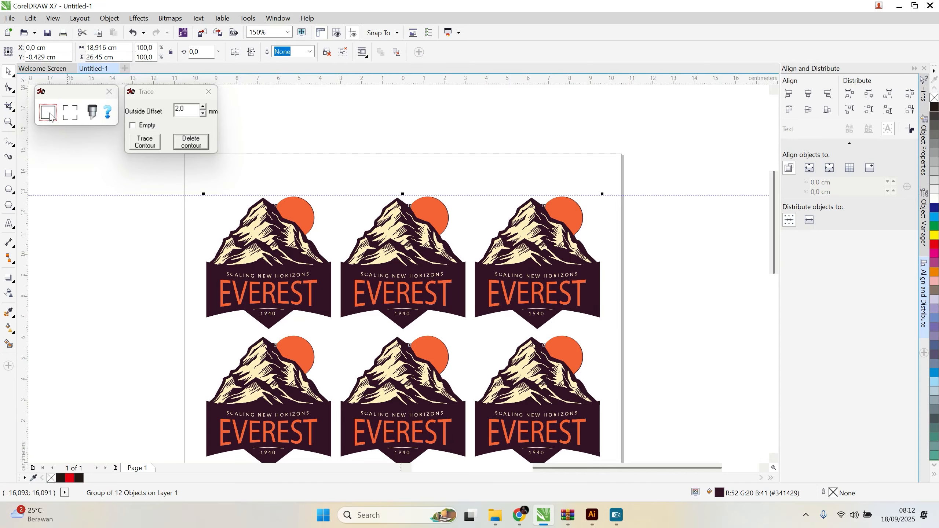
{"action": "left_click", "coordinate": [150, 147]}
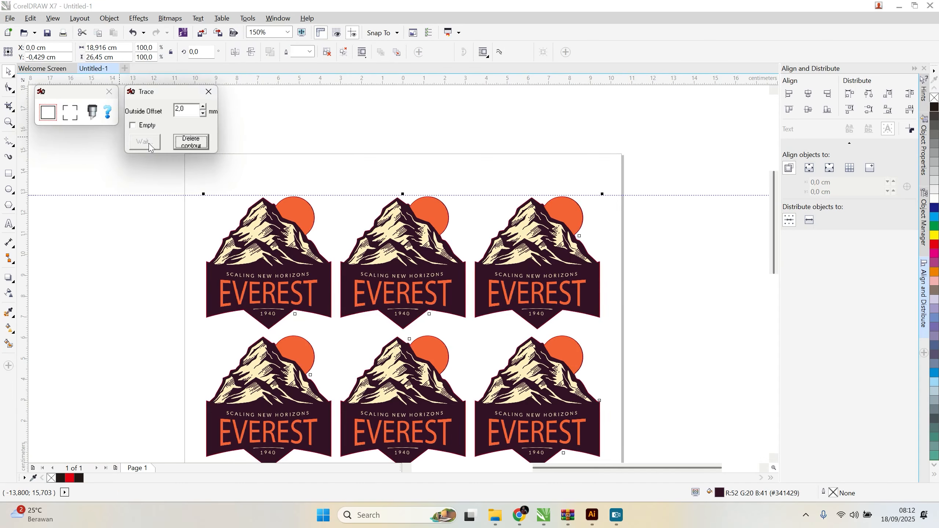
Step: Examine the traced contour lines around the logos and the gaps between neighbouring contours across the page
{"action": "scroll", "coordinate": [365, 251], "scroll_direction": "up", "scroll_amount": 2}
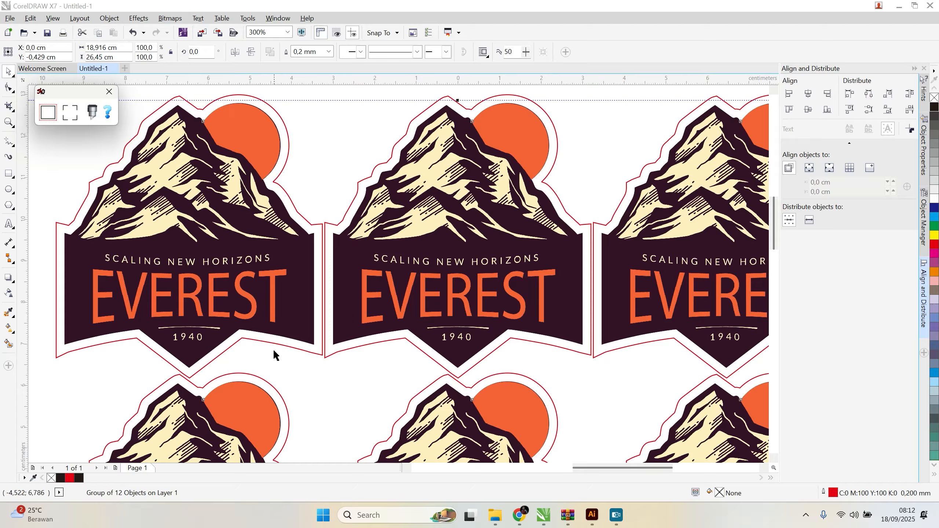
{"action": "scroll", "coordinate": [384, 341], "scroll_direction": "up", "scroll_amount": 3}
{"action": "scroll", "coordinate": [396, 344], "scroll_direction": "down", "scroll_amount": 5}
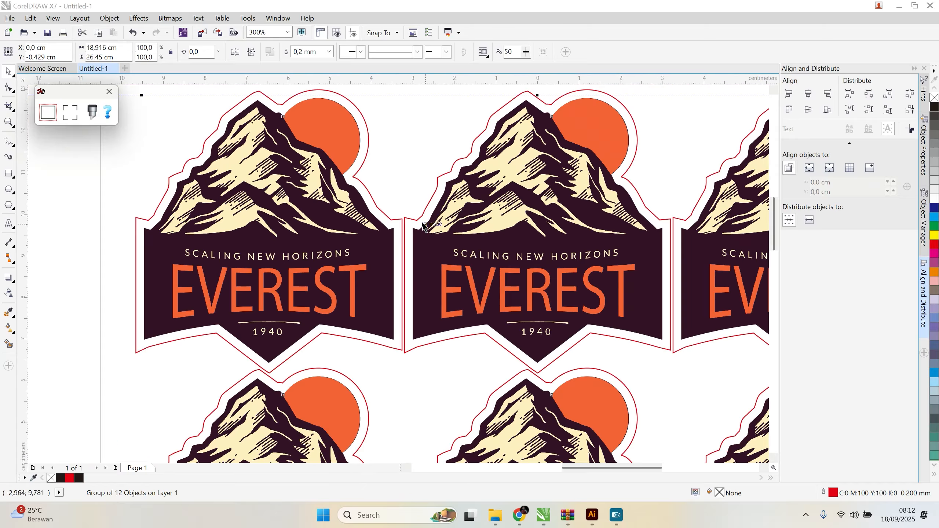
{"action": "scroll", "coordinate": [422, 225], "scroll_direction": "up", "scroll_amount": 5}
{"action": "scroll", "coordinate": [371, 221], "scroll_direction": "down", "scroll_amount": 2}
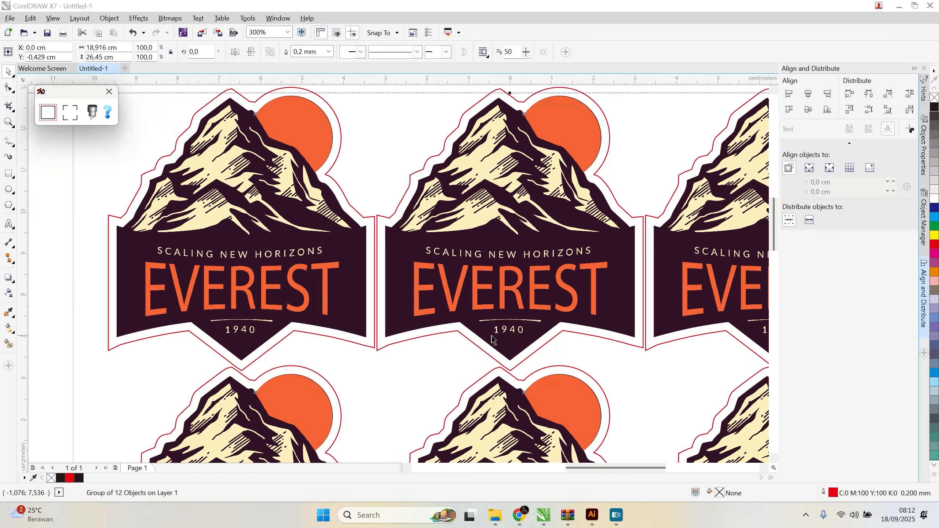
{"action": "scroll", "coordinate": [545, 381], "scroll_direction": "up", "scroll_amount": 2}
{"action": "scroll", "coordinate": [457, 356], "scroll_direction": "down", "scroll_amount": 3}
{"action": "scroll", "coordinate": [457, 356], "scroll_direction": "down", "scroll_amount": 2}
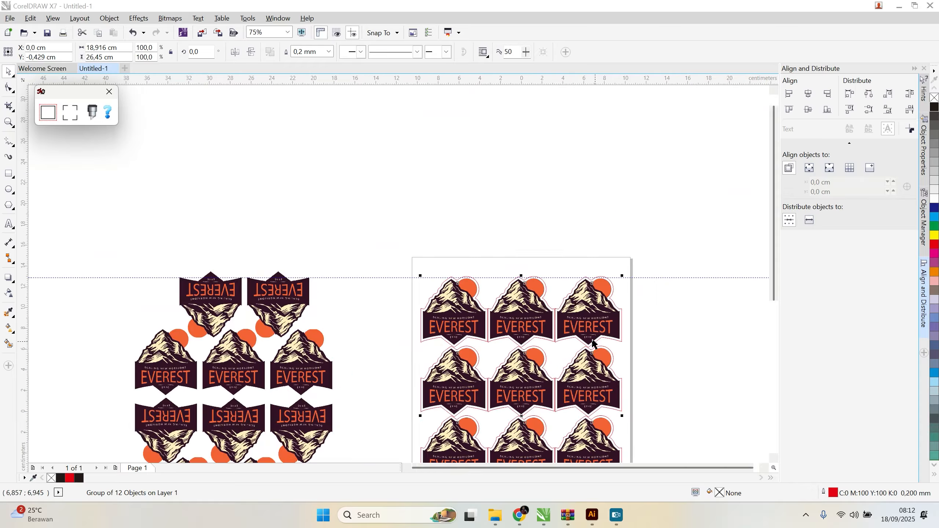
{"action": "scroll", "coordinate": [539, 394], "scroll_direction": "down", "scroll_amount": 2}
{"action": "scroll", "coordinate": [490, 342], "scroll_direction": "up", "scroll_amount": 1}
{"action": "scroll", "coordinate": [490, 342], "scroll_direction": "up", "scroll_amount": 3}
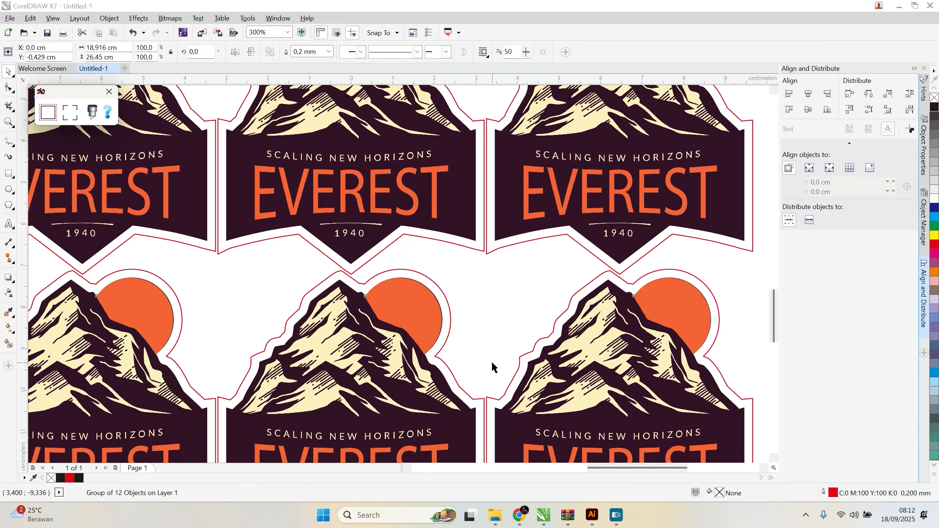
{"action": "scroll", "coordinate": [495, 366], "scroll_direction": "down", "scroll_amount": 2}
{"action": "scroll", "coordinate": [509, 340], "scroll_direction": "down", "scroll_amount": 1}
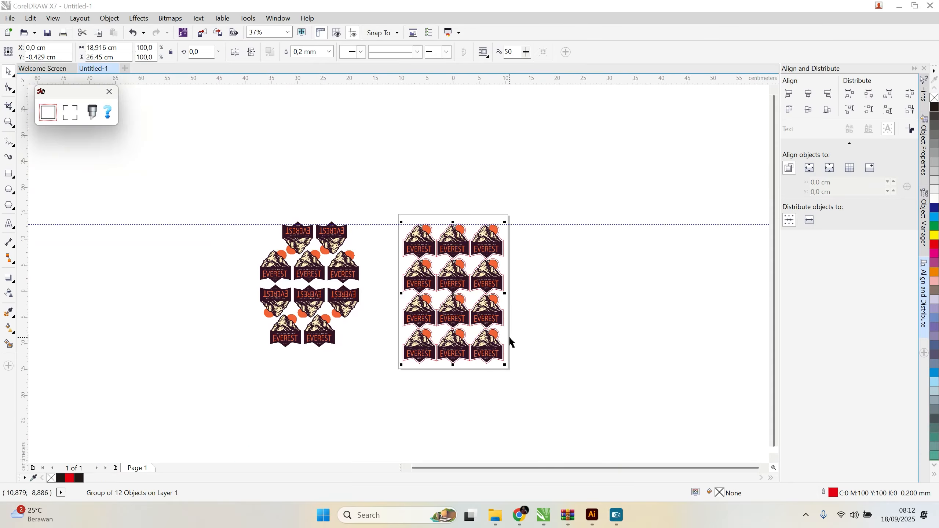
{"action": "scroll", "coordinate": [448, 296], "scroll_direction": "up", "scroll_amount": 1}
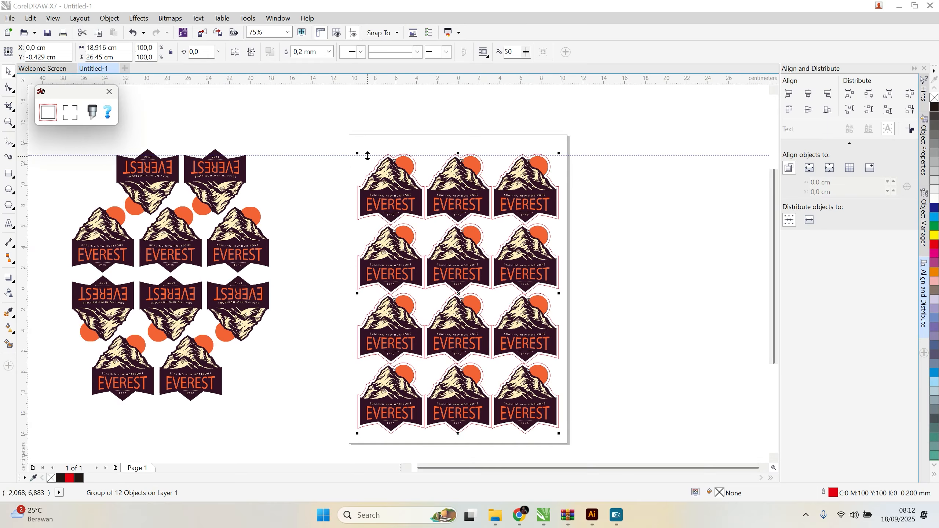
{"action": "scroll", "coordinate": [401, 166], "scroll_direction": "up", "scroll_amount": 2}
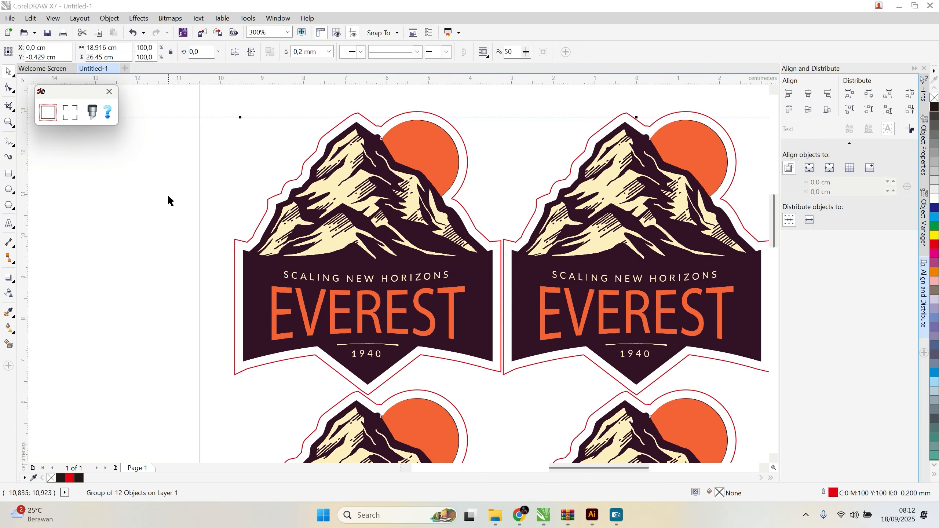
Step: Add corner cutting marks around the artwork and move them inward to -15.0 mm
{"action": "left_click", "coordinate": [69, 116]}
{"action": "scroll", "coordinate": [223, 200], "scroll_direction": "down", "scroll_amount": 2}
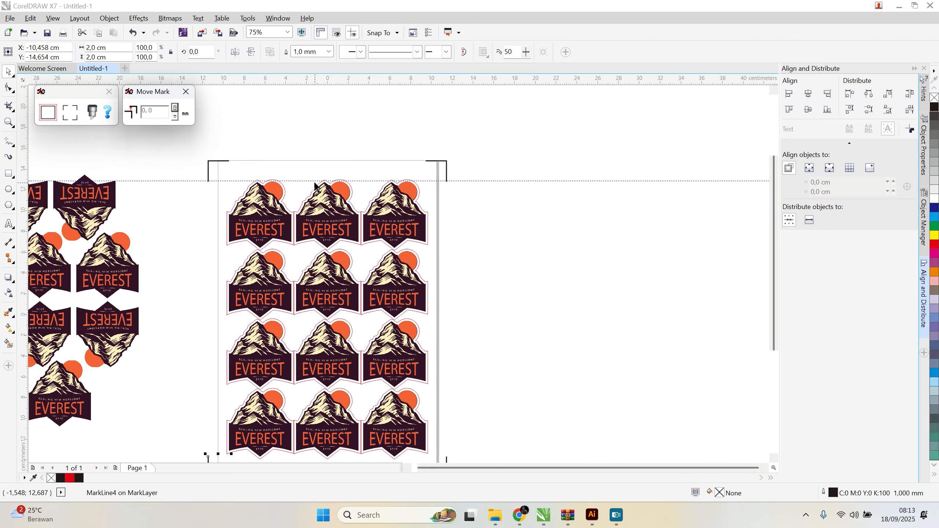
{"action": "left_click", "coordinate": [176, 118]}
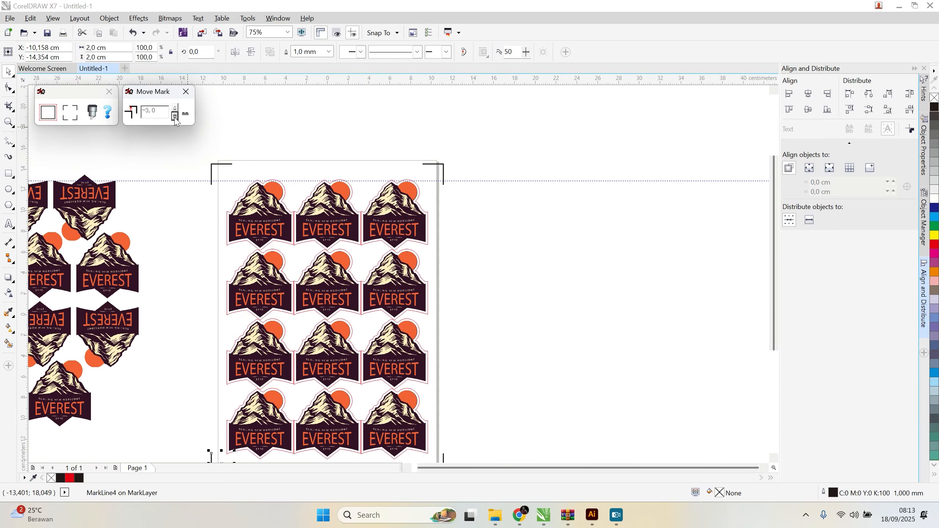
{"action": "left_click", "coordinate": [175, 117]}
{"action": "left_click", "coordinate": [175, 117]}
{"action": "left_click", "coordinate": [175, 117]}
{"action": "left_click", "coordinate": [175, 117]}
{"action": "left_click", "coordinate": [174, 117]}
{"action": "left_click", "coordinate": [175, 117]}
{"action": "left_click", "coordinate": [174, 117]}
{"action": "left_click", "coordinate": [175, 117]}
{"action": "left_click", "coordinate": [174, 117]}
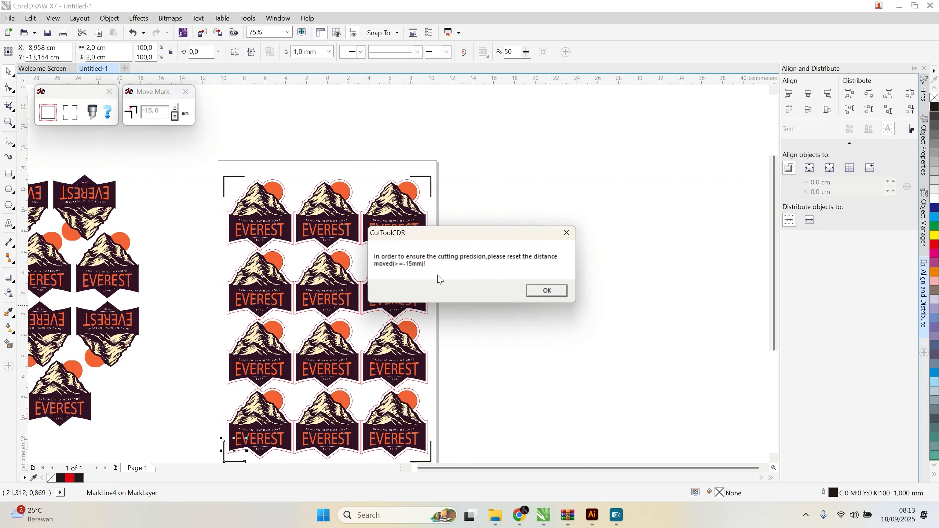
{"action": "left_click", "coordinate": [550, 291]}
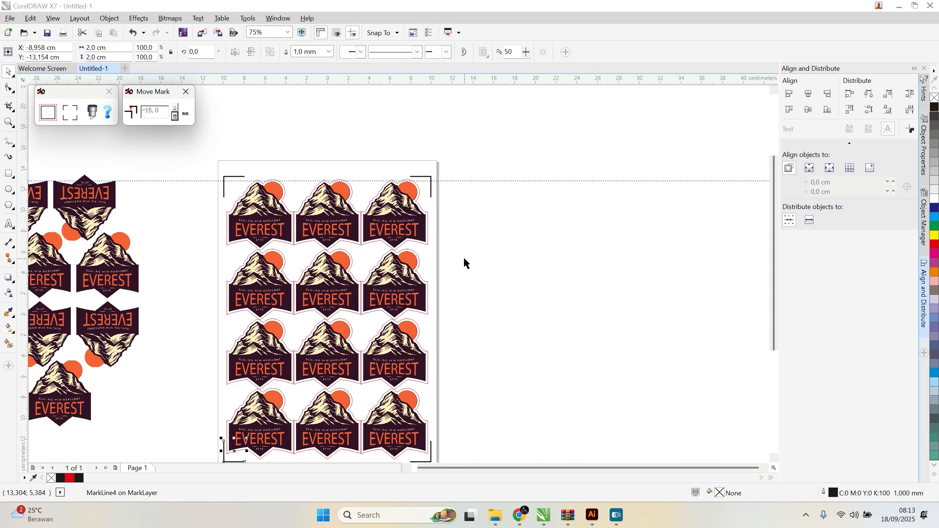
Step: Select the page's logos, contours and corner marks together and nudge them down about 0.17 cm
{"action": "scroll", "coordinate": [397, 257], "scroll_direction": "down", "scroll_amount": 2}
{"action": "scroll", "coordinate": [366, 284], "scroll_direction": "up", "scroll_amount": 2}
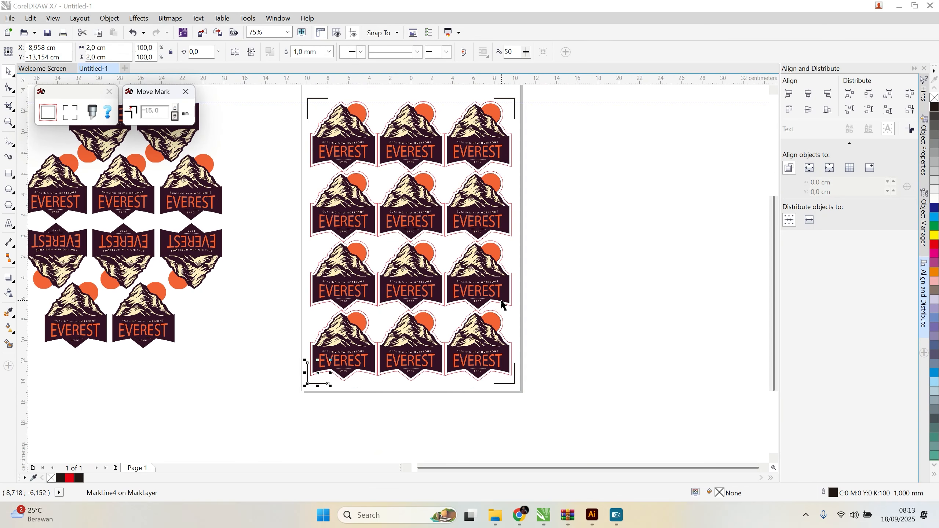
{"action": "scroll", "coordinate": [368, 288], "scroll_direction": "up", "scroll_amount": 2}
{"action": "scroll", "coordinate": [374, 196], "scroll_direction": "down", "scroll_amount": 2}
{"action": "left_click", "coordinate": [286, 92]}
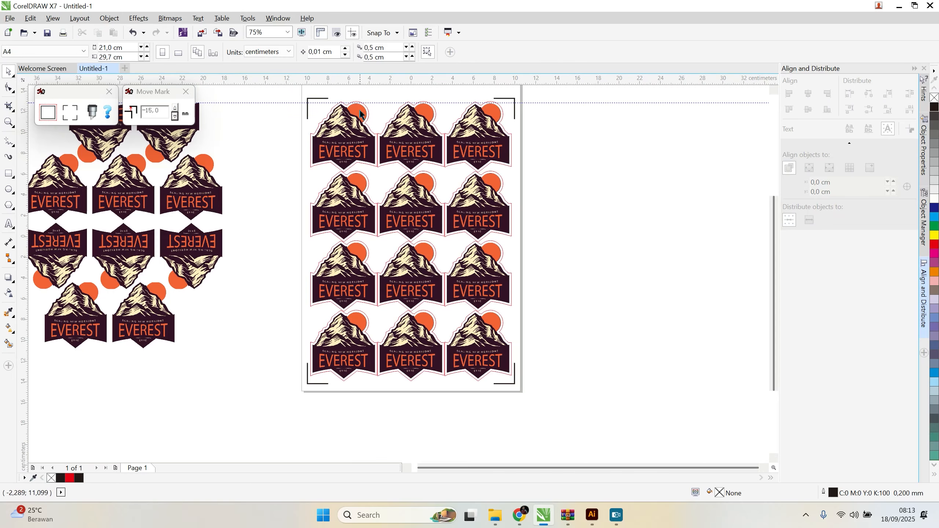
{"action": "left_click_drag", "start_coordinate": [289, 93], "coordinate": [480, 265]}
{"action": "left_click_drag", "start_coordinate": [276, 91], "coordinate": [566, 408]}
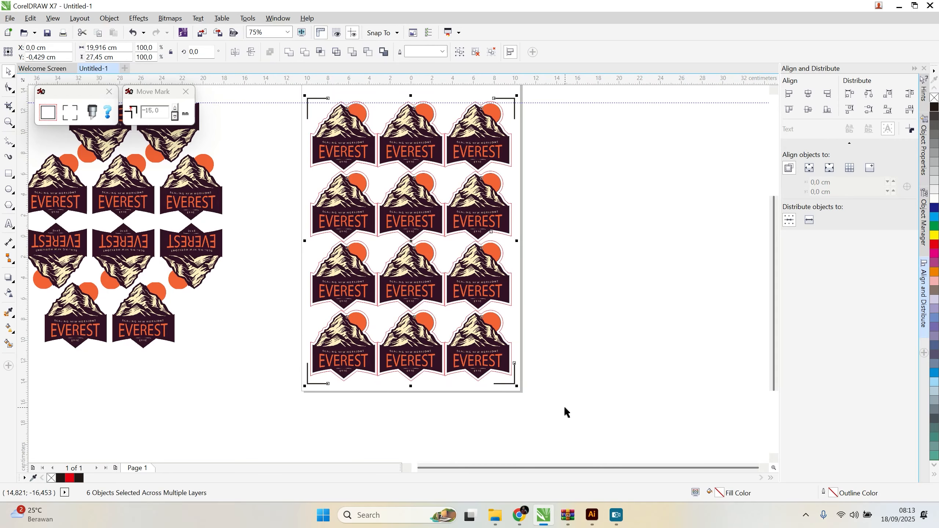
{"action": "key", "text": "Down"}
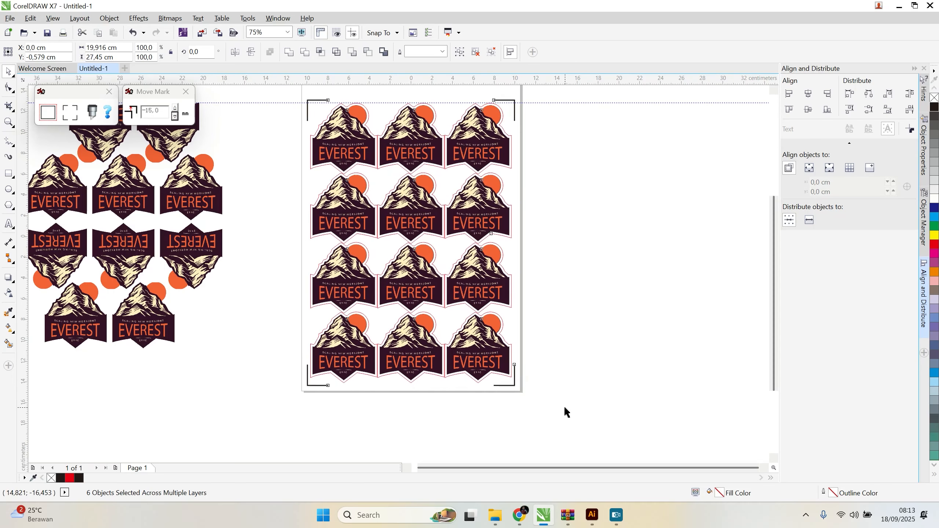
{"action": "key", "text": "Up"}
Step: Check how the logos, contours and corner marks sit within the page edges
{"action": "scroll", "coordinate": [557, 338], "scroll_direction": "down", "scroll_amount": 3}
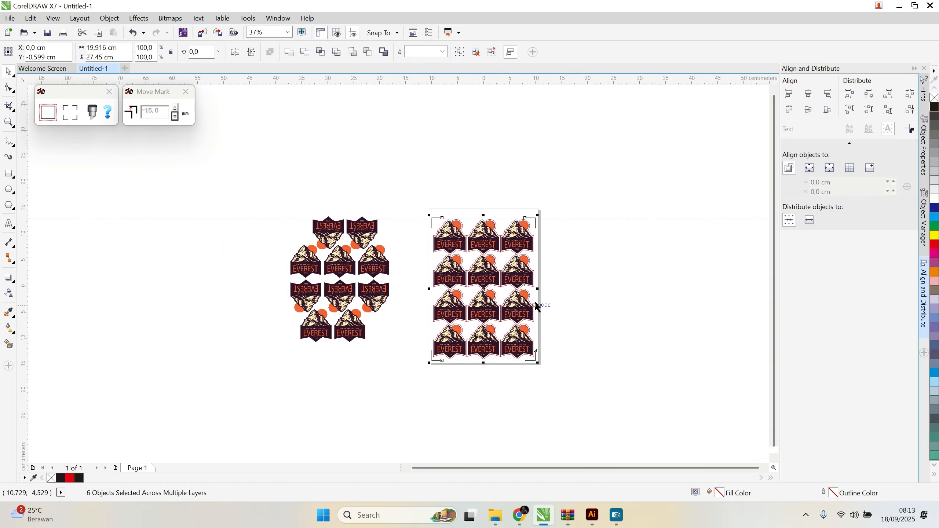
{"action": "scroll", "coordinate": [513, 236], "scroll_direction": "up", "scroll_amount": 3}
{"action": "scroll", "coordinate": [512, 235], "scroll_direction": "up", "scroll_amount": 3}
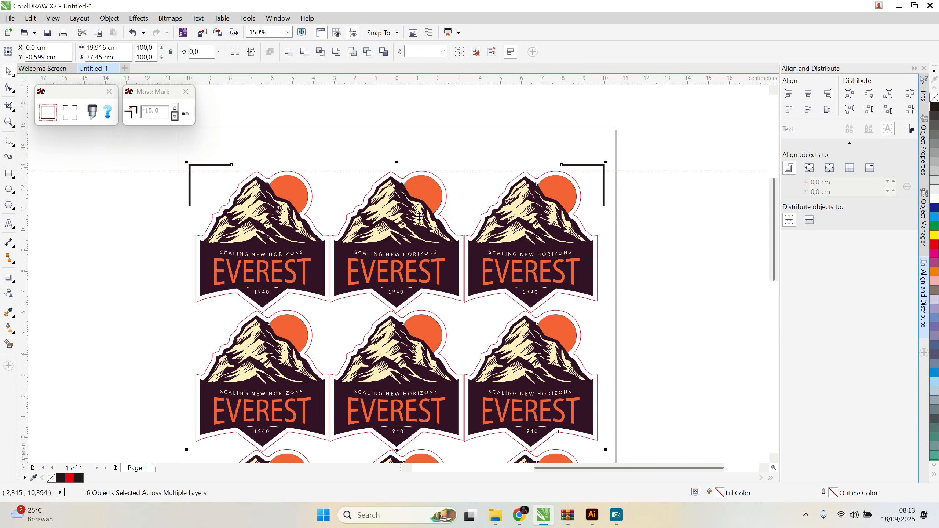
{"action": "scroll", "coordinate": [380, 204], "scroll_direction": "down", "scroll_amount": 3}
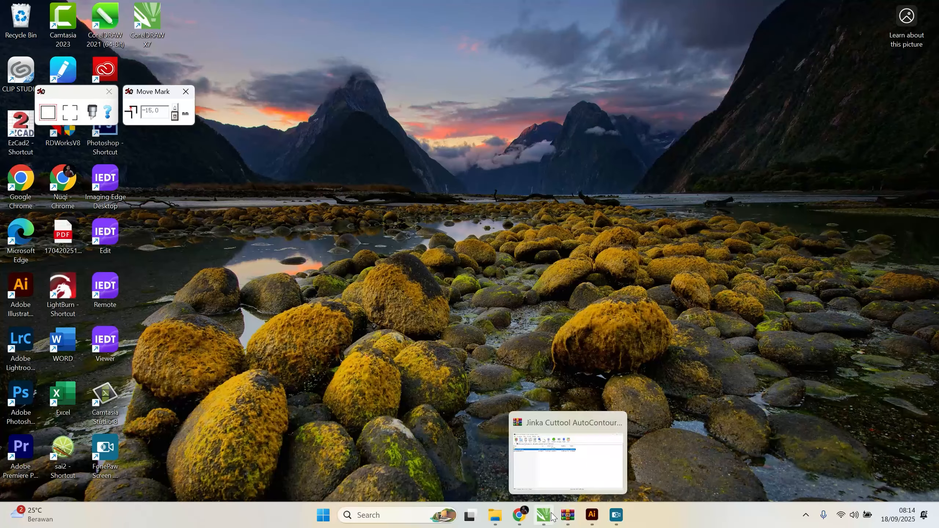
{"action": "left_click", "coordinate": [544, 515]}
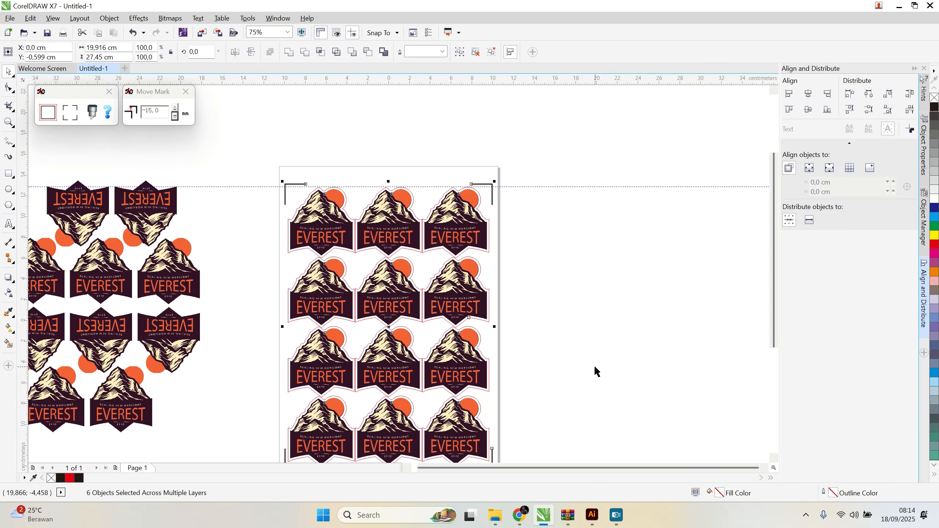
{"action": "scroll", "coordinate": [596, 370], "scroll_direction": "down", "scroll_amount": 3}
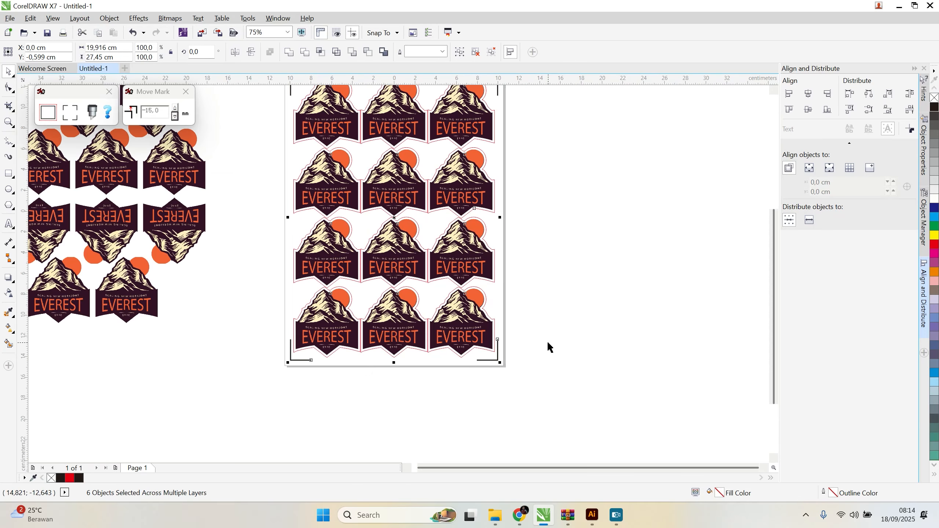
{"action": "scroll", "coordinate": [534, 233], "scroll_direction": "up", "scroll_amount": 3}
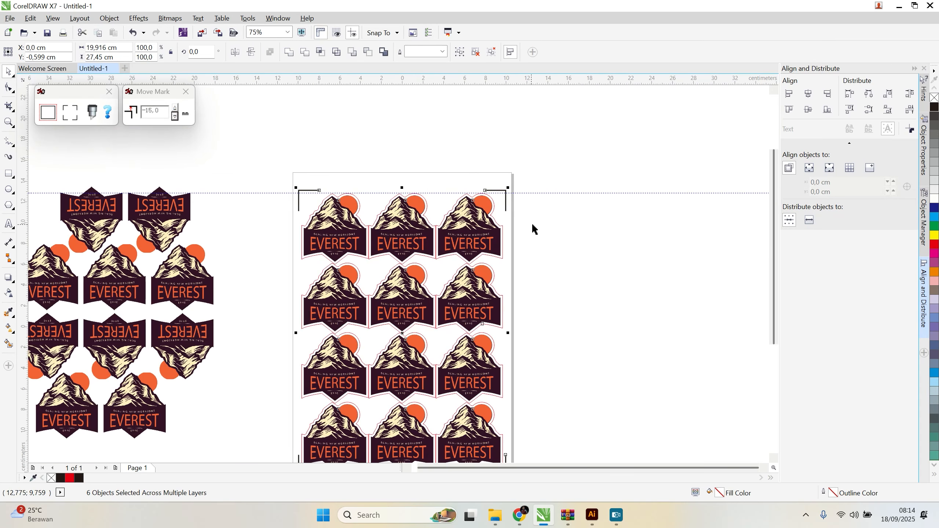
{"action": "left_click", "coordinate": [564, 261]}
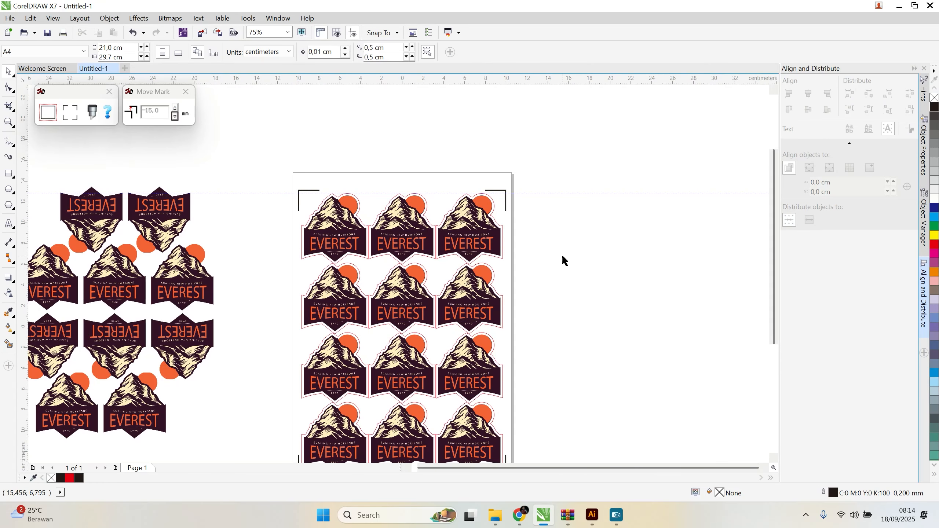
{"action": "scroll", "coordinate": [568, 321], "scroll_direction": "down", "scroll_amount": 3}
{"action": "scroll", "coordinate": [555, 321], "scroll_direction": "up", "scroll_amount": 3}
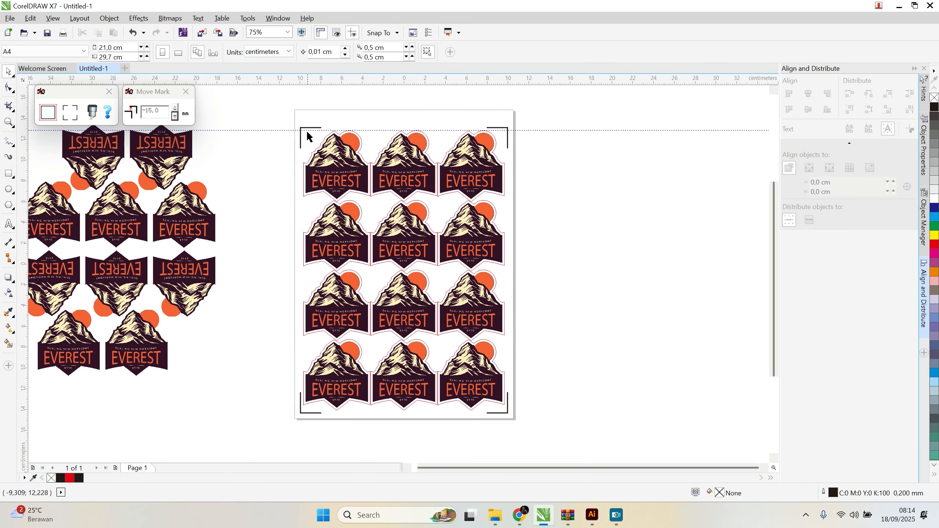
Step: Select all twelve logos on the page together with their contours and the corner marks
{"action": "left_click", "coordinate": [8, 18]}
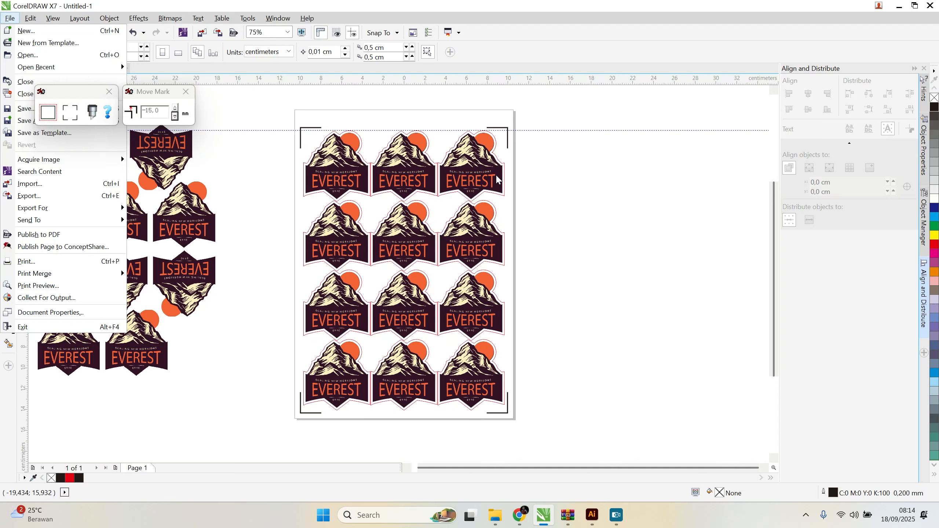
{"action": "left_click", "coordinate": [489, 182]}
{"action": "left_click", "coordinate": [481, 182]}
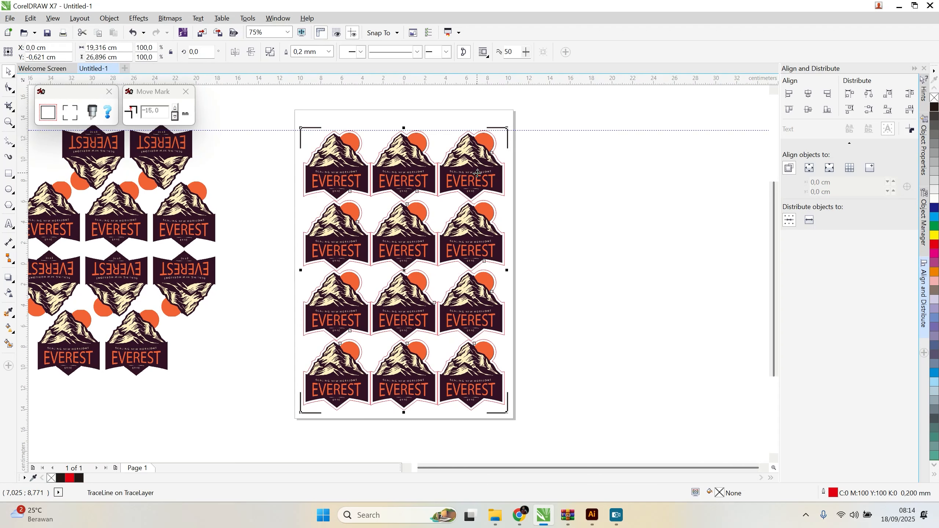
{"action": "left_click_drag", "start_coordinate": [257, 114], "coordinate": [540, 433]}
{"action": "left_click_drag", "start_coordinate": [540, 429], "coordinate": [540, 429]}
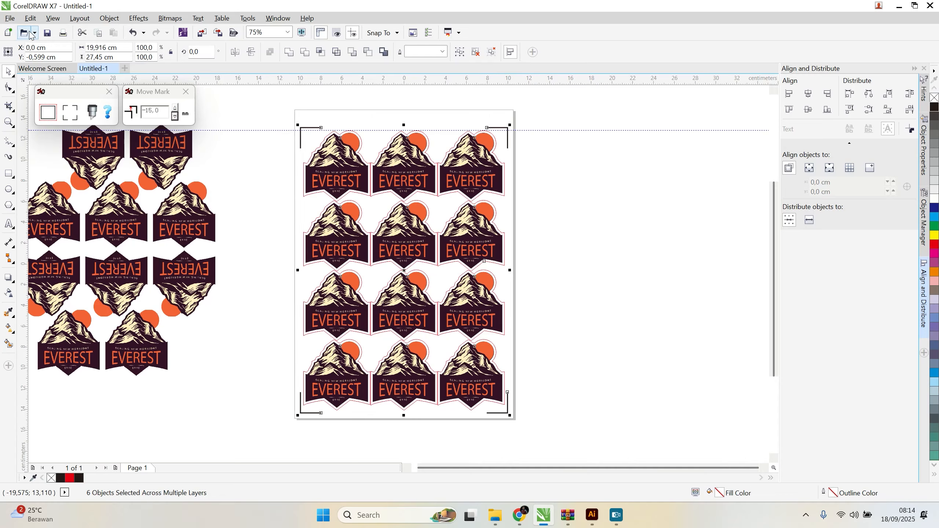
Step: Set up an export of only the selected artwork as JPG - JPEG Bitmaps with the file name Print Cutting
{"action": "left_click", "coordinate": [10, 18]}
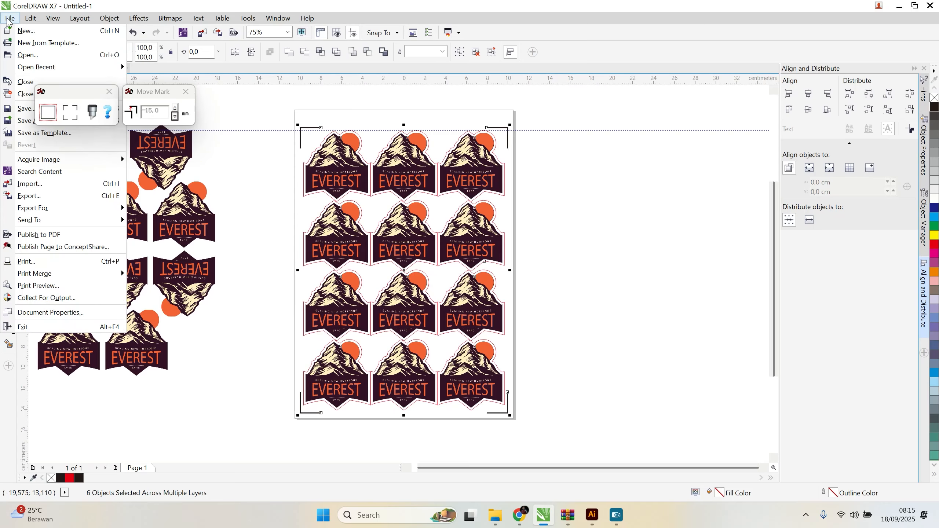
{"action": "left_click", "coordinate": [36, 201]}
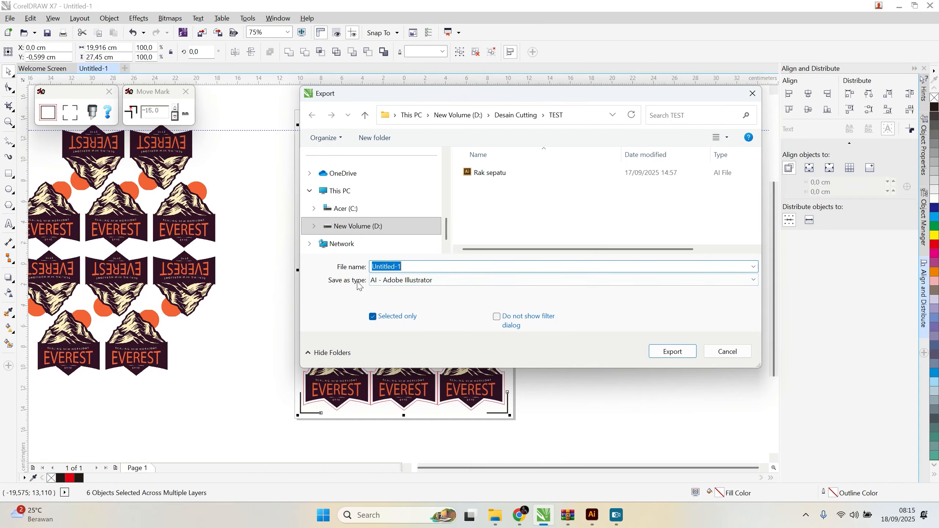
{"action": "left_click", "coordinate": [410, 280]}
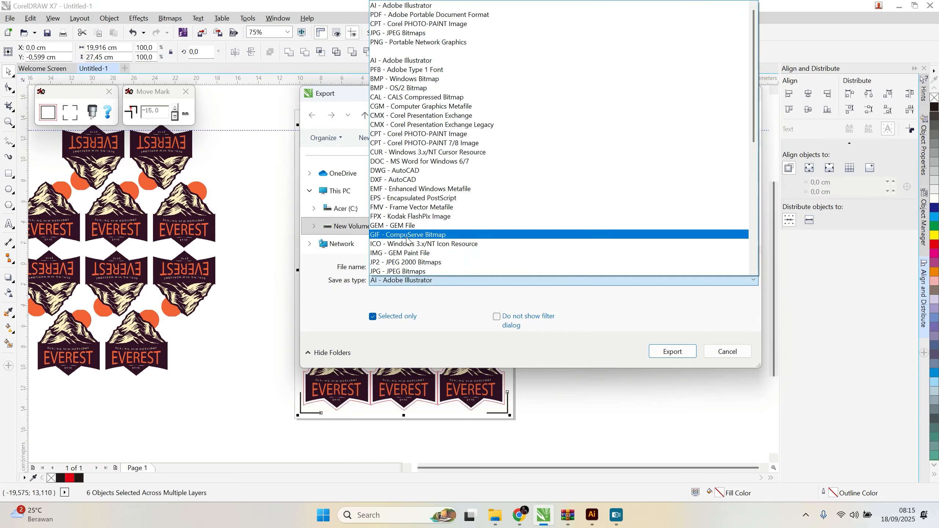
{"action": "left_click", "coordinate": [401, 34]}
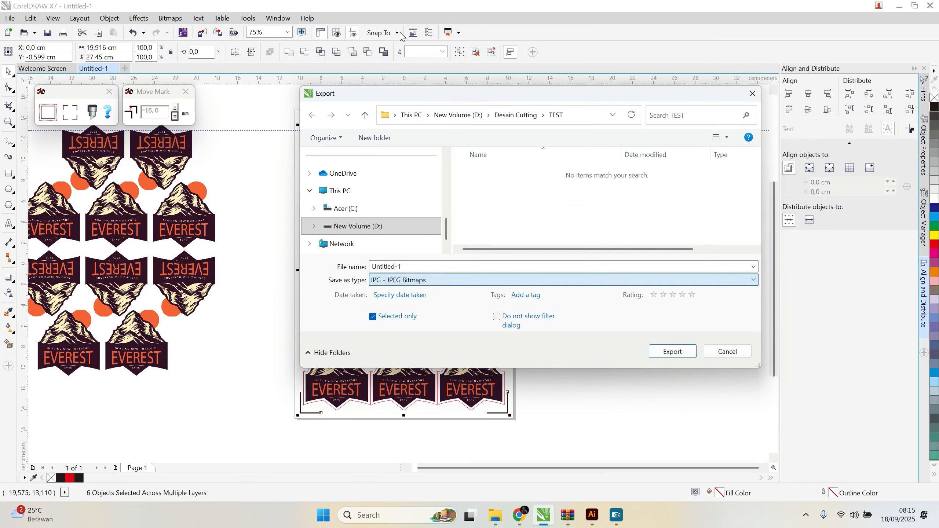
{"action": "left_click", "coordinate": [429, 266]}
{"action": "type", "text": "Print Cutt"}
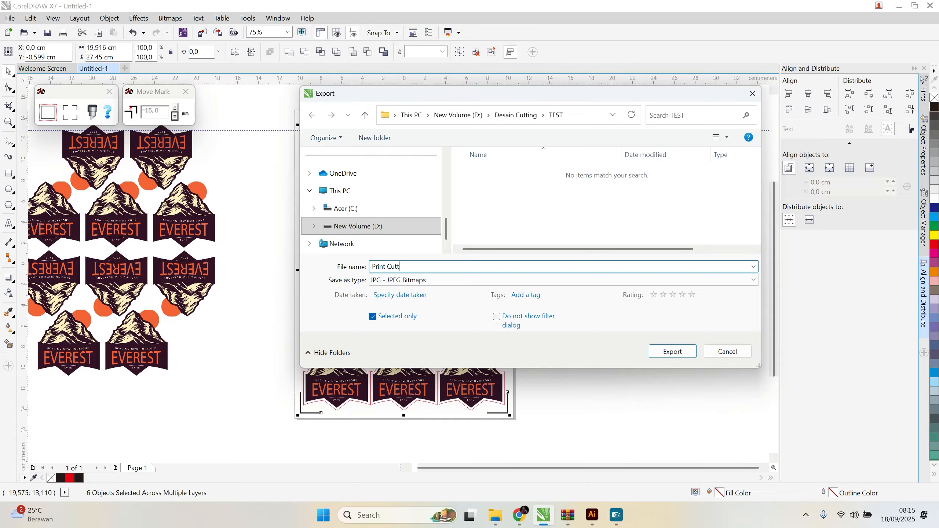
{"action": "type", "text": "ing"}
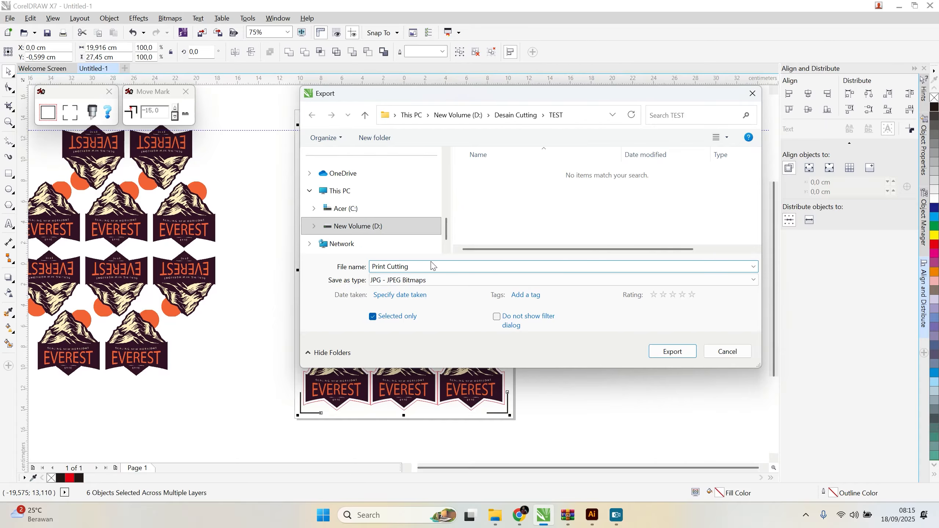
Step: Create a folder named Latihan Cutting inside Desain Cutting > Siap Cutting on drive D and open it as the export destination
{"action": "left_click", "coordinate": [377, 227]}
{"action": "double_click", "coordinate": [526, 204]}
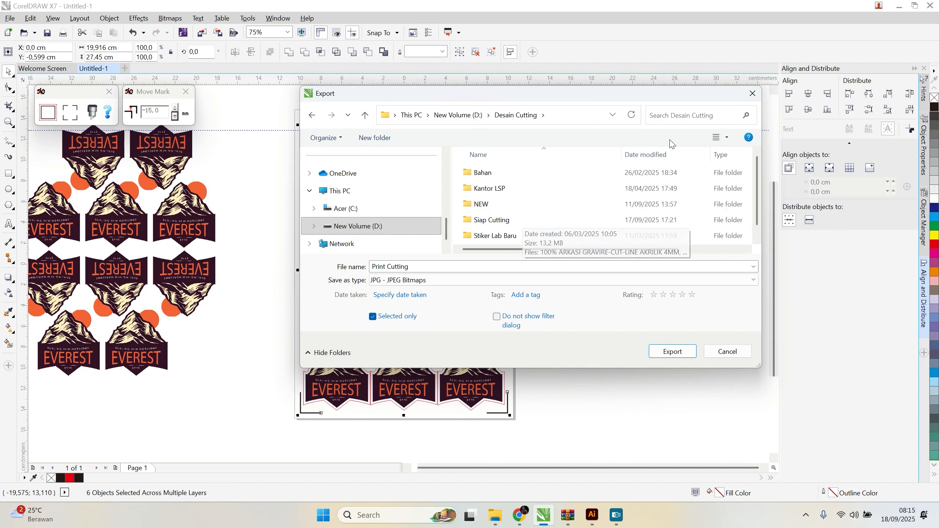
{"action": "double_click", "coordinate": [546, 223]}
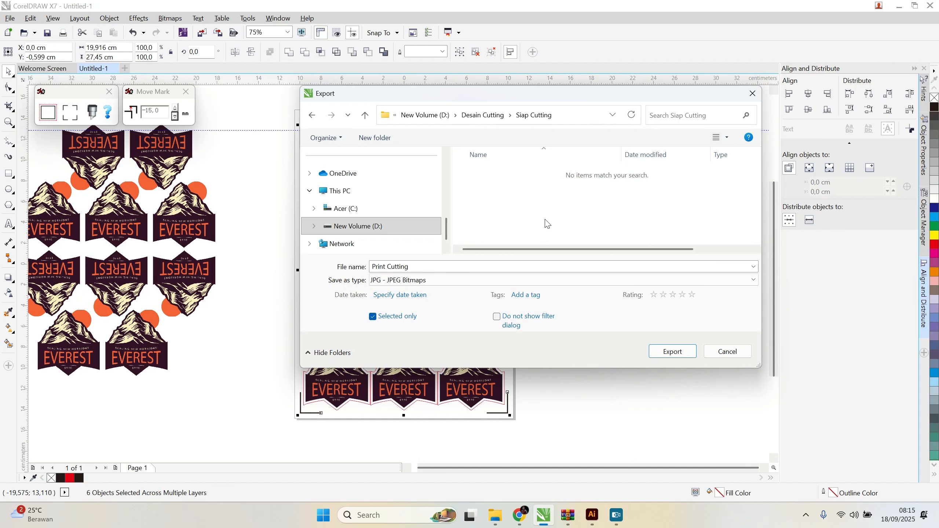
{"action": "left_click", "coordinate": [373, 140]}
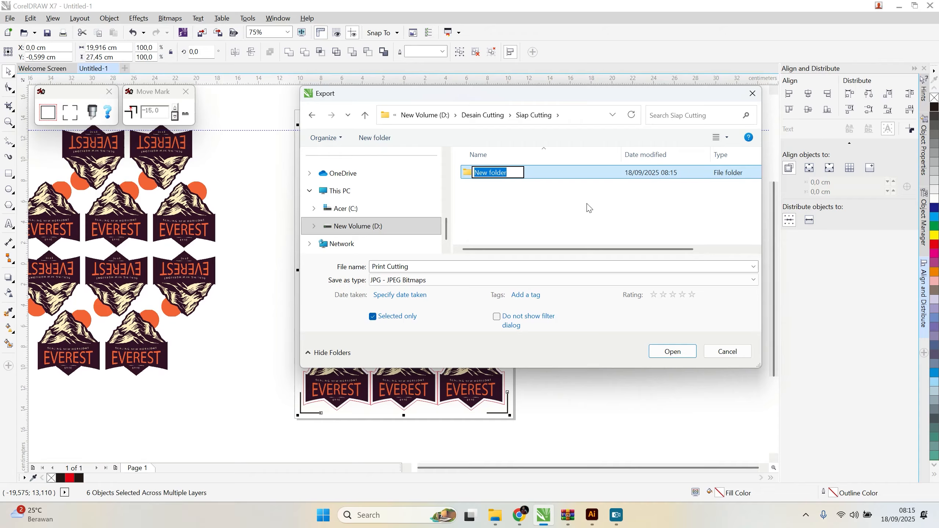
{"action": "type", "text": "La"}
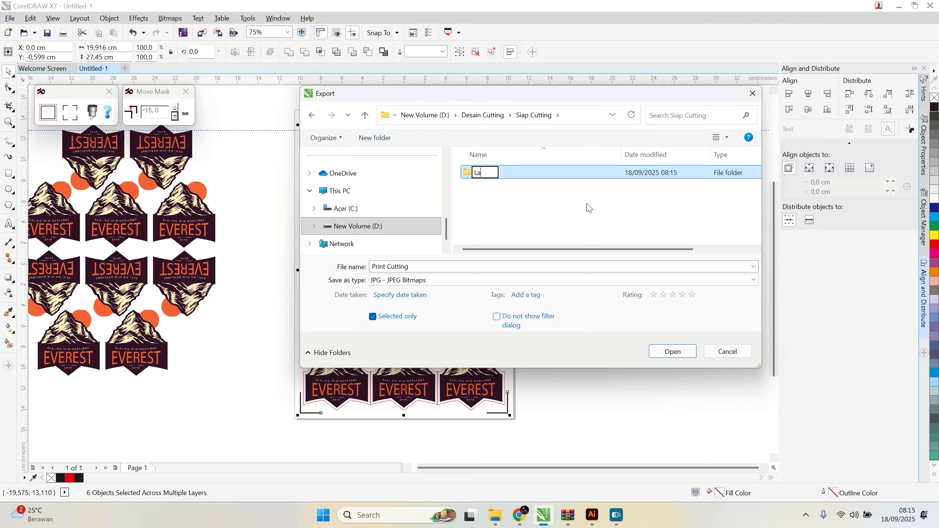
{"action": "type", "text": "tihan Cutting"}
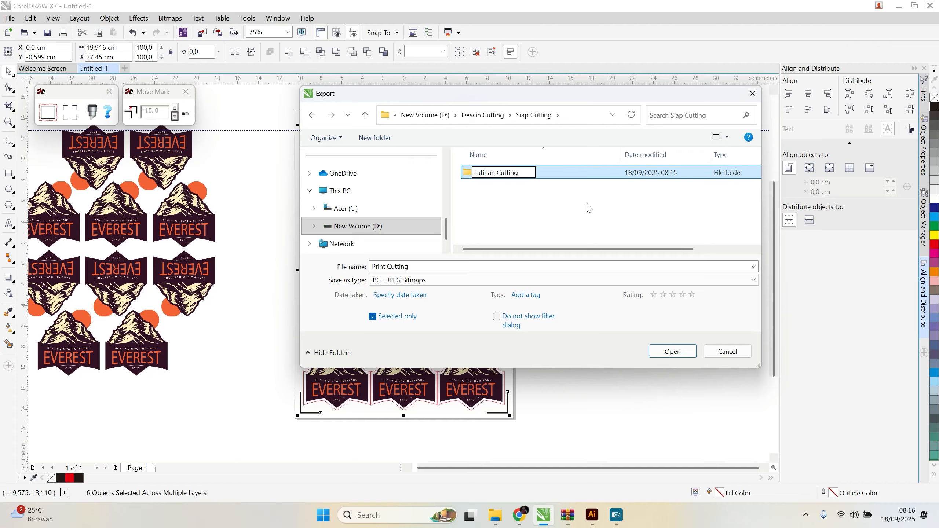
{"action": "double_click", "coordinate": [467, 174]}
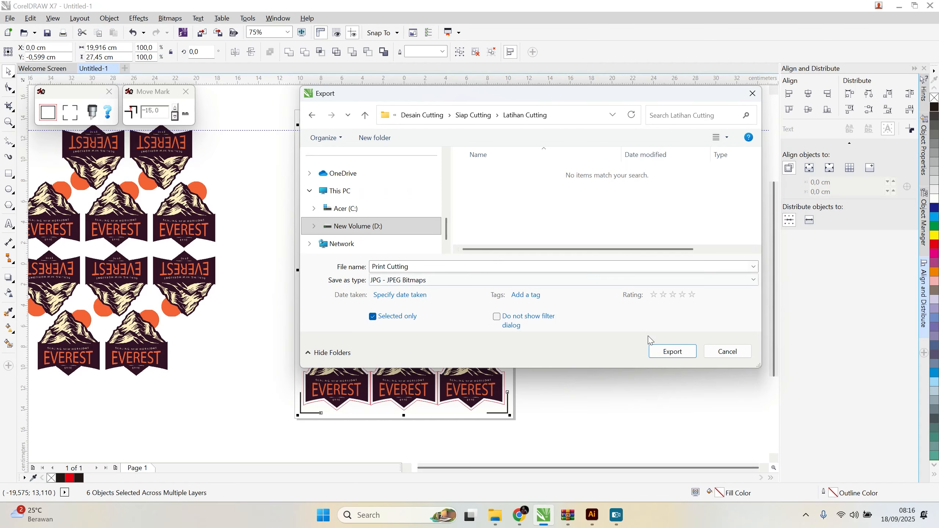
Step: Export the sheet as a JPEG in CMYK Color (32-bit) at High, 80% quality
{"action": "left_click", "coordinate": [687, 354]}
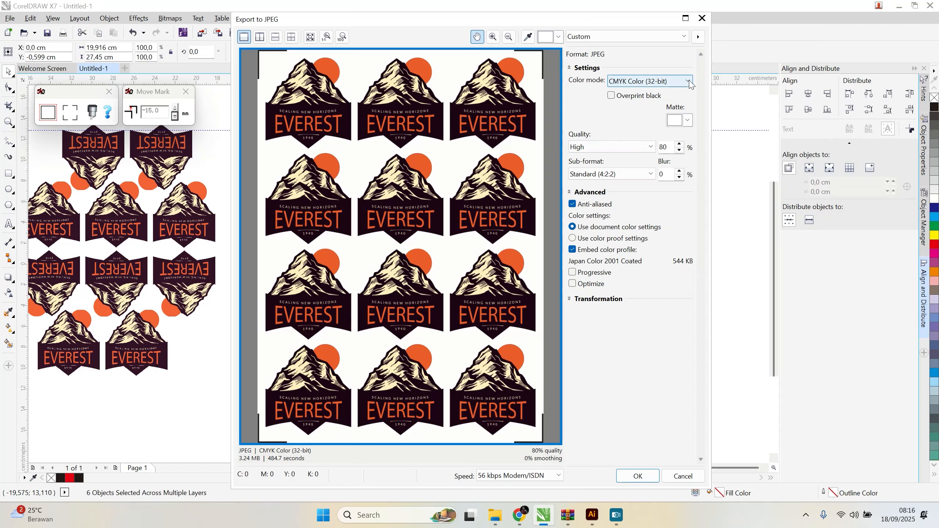
{"action": "mouse_move", "coordinate": [593, 25]}
{"action": "left_mouse_down"}
{"action": "mouse_move", "coordinate": [592, 12]}
{"action": "mouse_move", "coordinate": [593, 20]}
{"action": "left_mouse_up"}
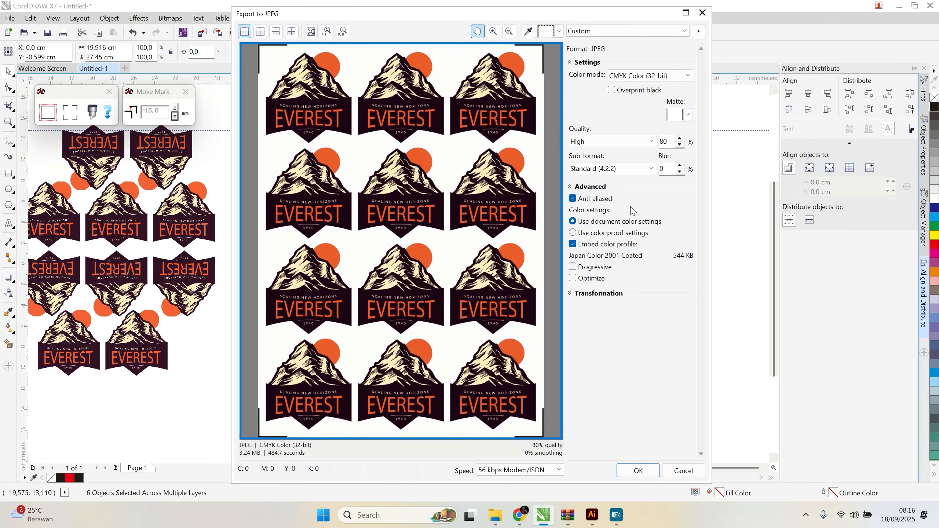
{"action": "left_click", "coordinate": [640, 470]}
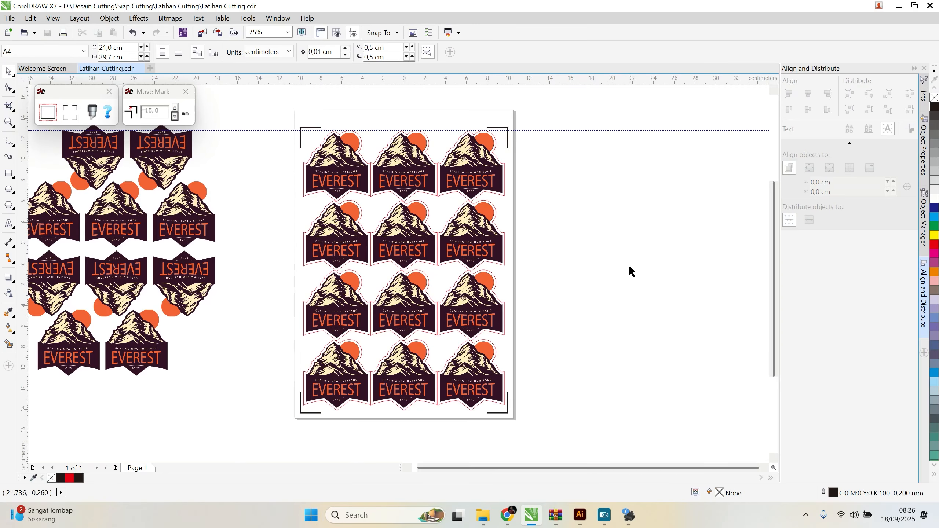
Step: Configure the EPSON L4260 Series print preferences to Plain paper and High quality
{"action": "key", "text": "ctrl+p"}
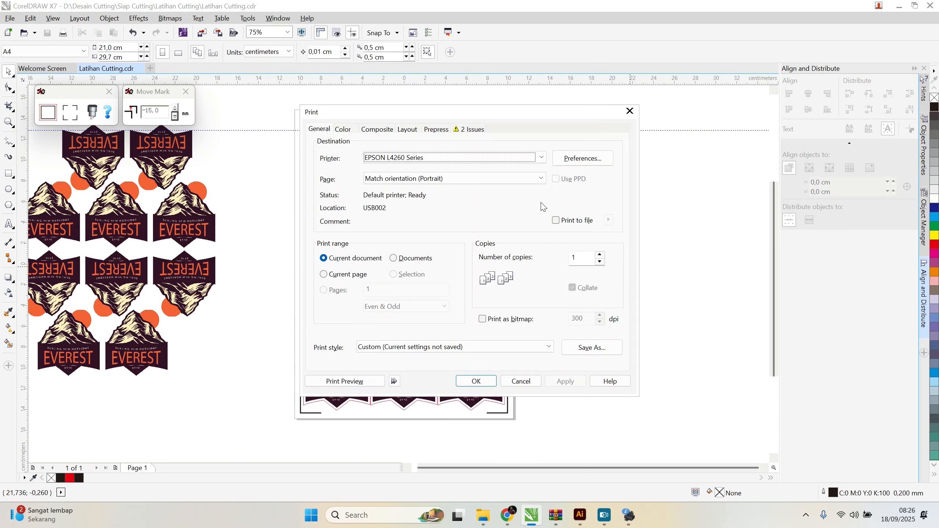
{"action": "left_click", "coordinate": [576, 162]}
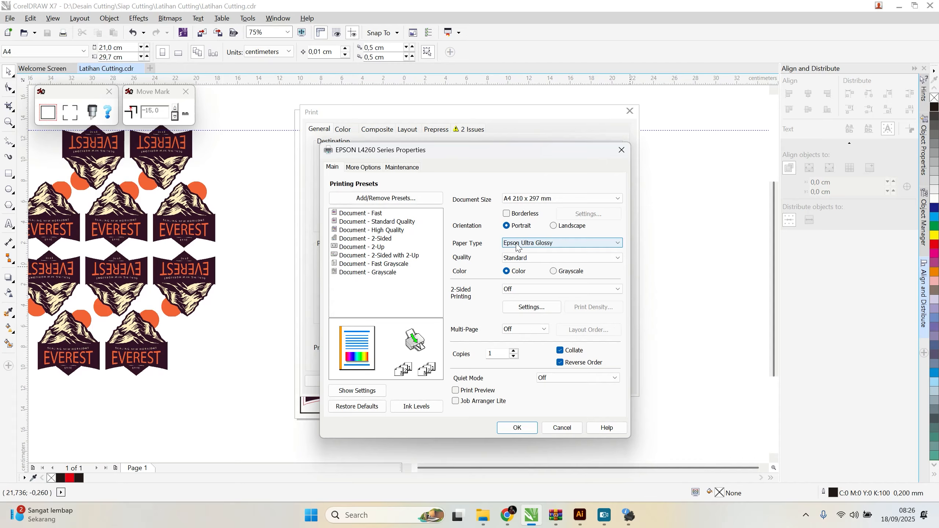
{"action": "left_click", "coordinate": [526, 246]}
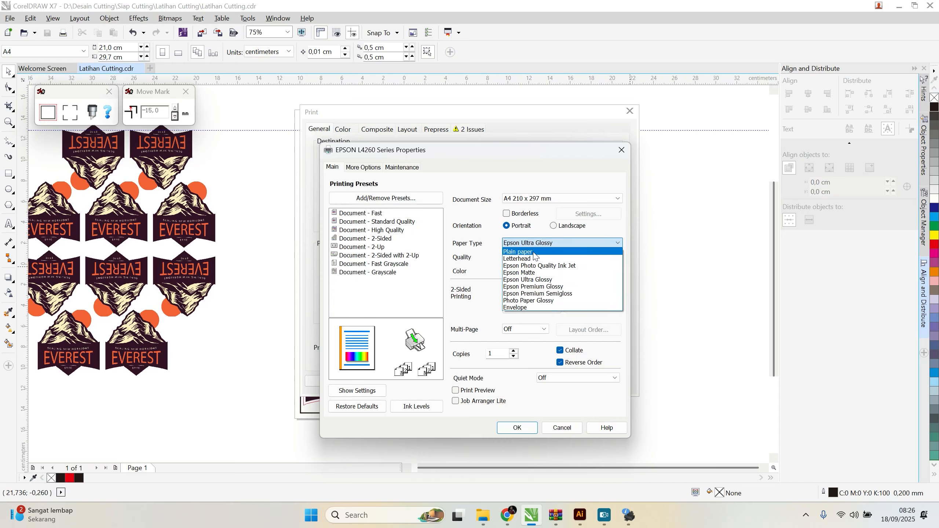
{"action": "left_click", "coordinate": [534, 252]}
{"action": "left_click", "coordinate": [533, 260]}
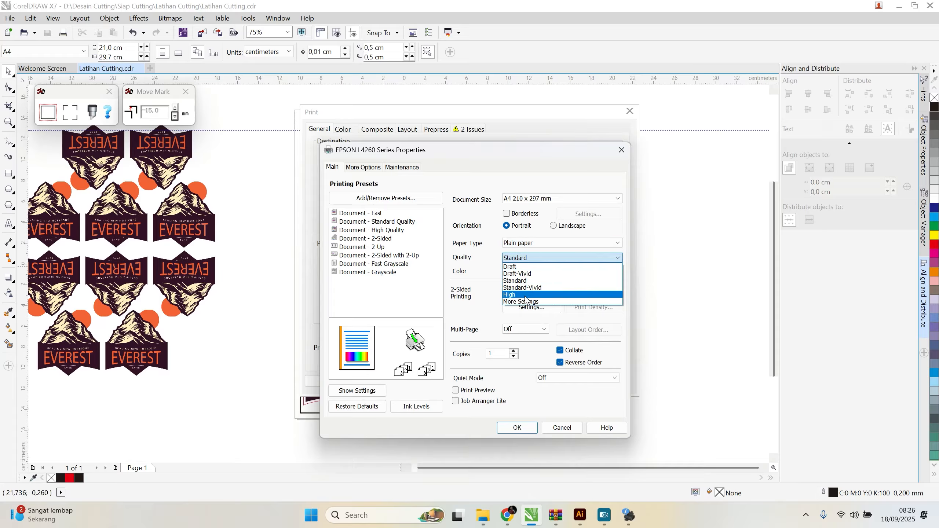
{"action": "left_click", "coordinate": [527, 295]}
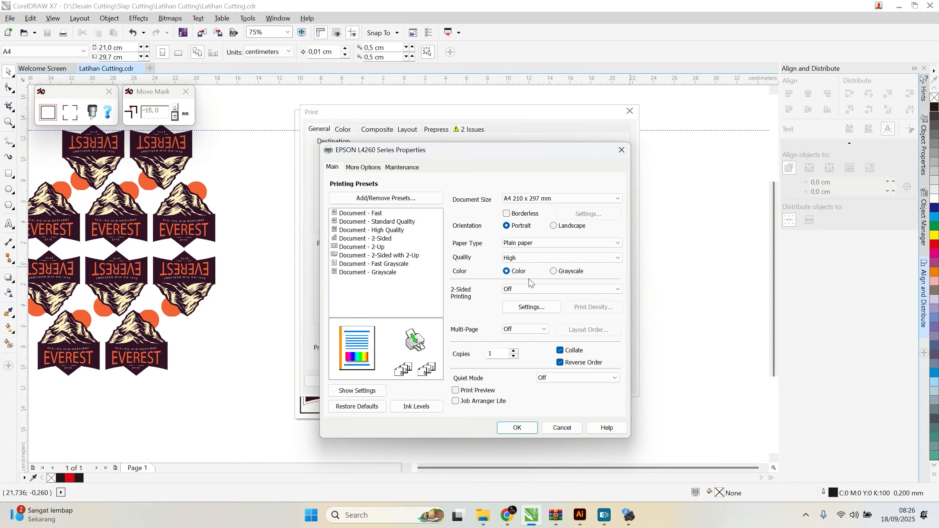
{"action": "left_click", "coordinate": [517, 429]}
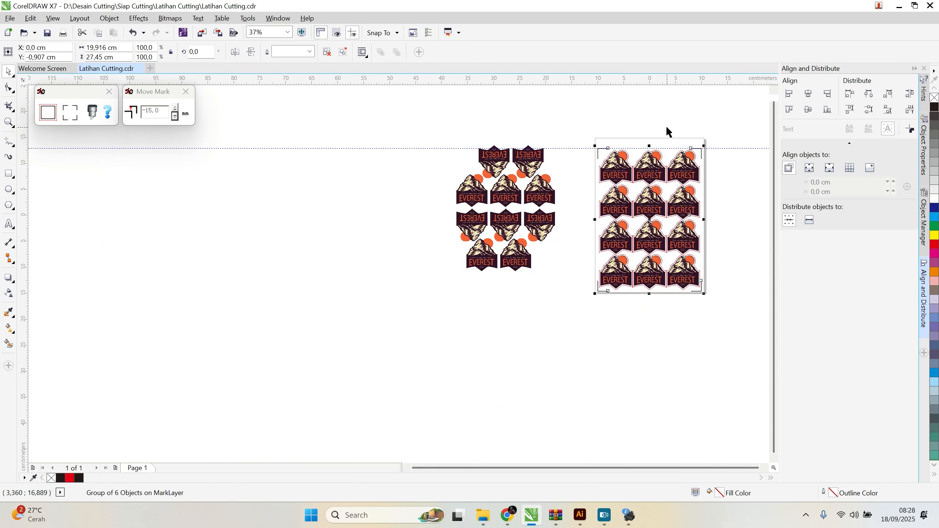
{"action": "scroll", "coordinate": [606, 313], "scroll_direction": "down", "scroll_amount": 2}
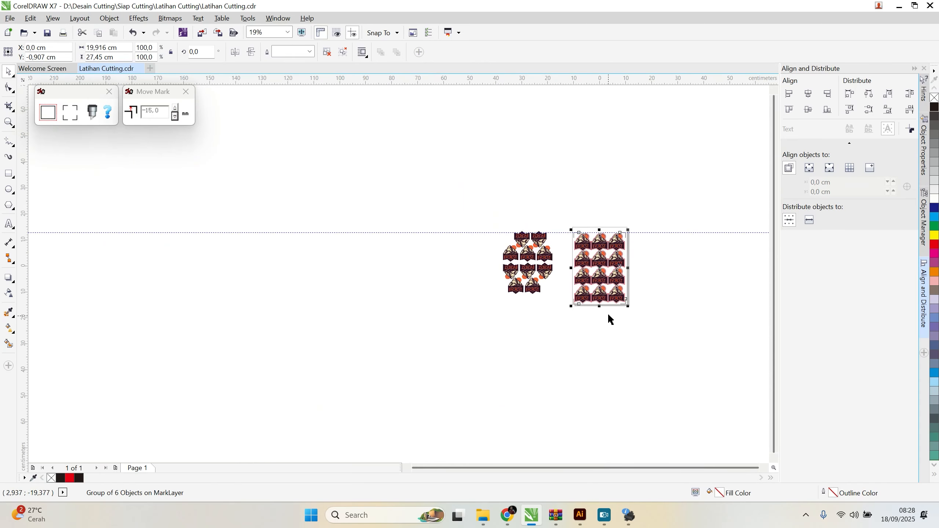
{"action": "scroll", "coordinate": [620, 315], "scroll_direction": "up", "scroll_amount": 4}
{"action": "scroll", "coordinate": [619, 316], "scroll_direction": "down", "scroll_amount": 2}
{"action": "scroll", "coordinate": [497, 305], "scroll_direction": "up", "scroll_amount": 2}
{"action": "scroll", "coordinate": [497, 305], "scroll_direction": "down", "scroll_amount": 2}
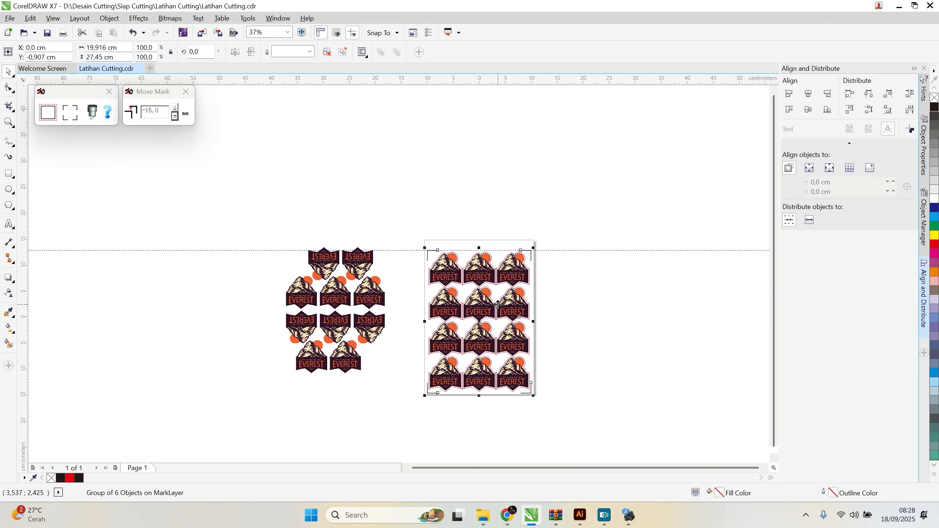